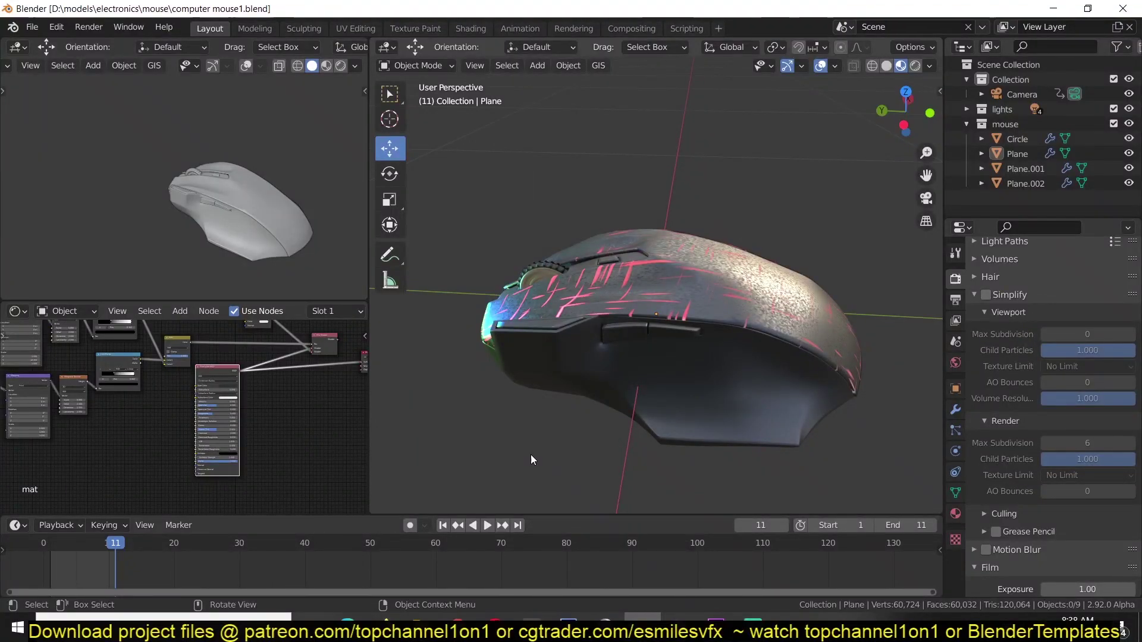
Step: Hide the mouse's main body, the Plane object, so the underside of the top shell is exposed
middle_click_drag(551, 464, 645, 364)
middle_click_drag(569, 366, 494, 383)
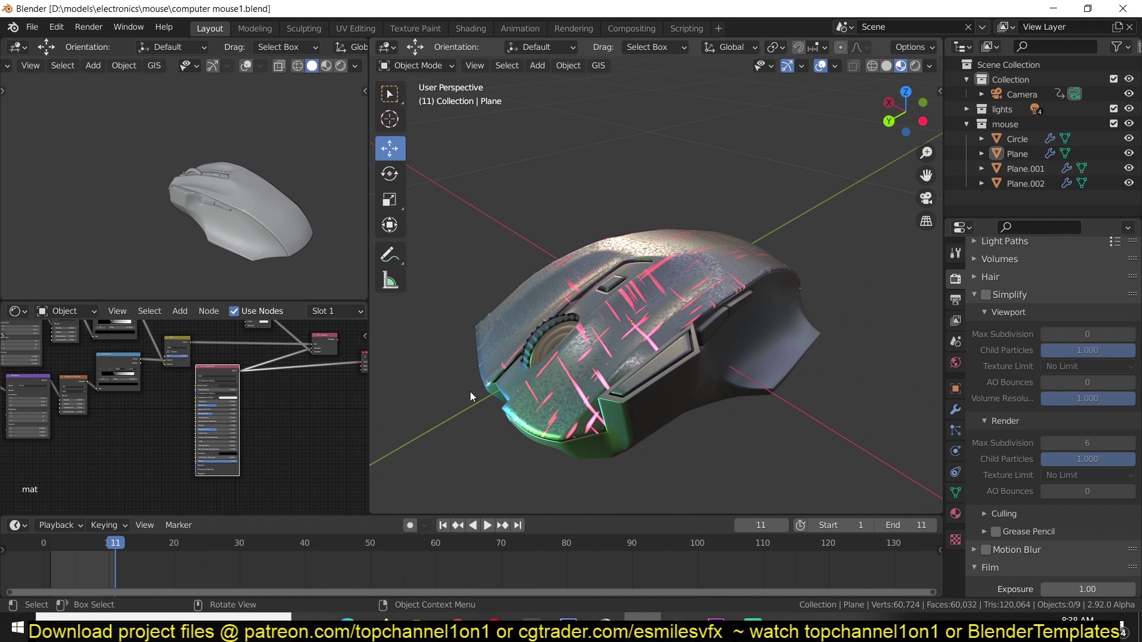
scroll(524, 362, "up", 3)
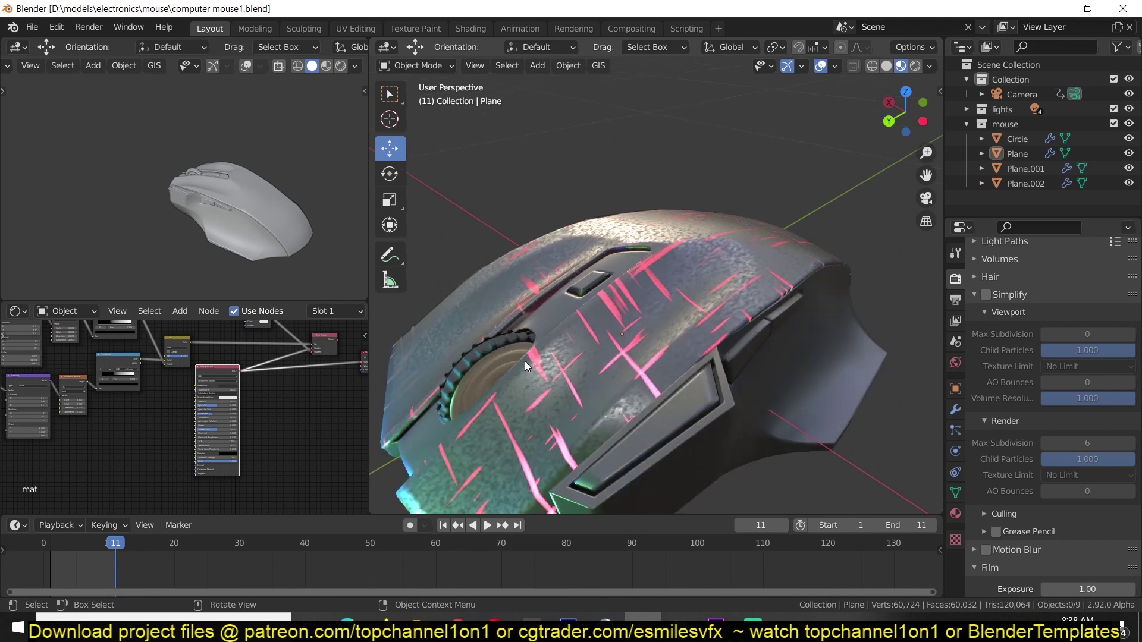
middle_click_drag(525, 362, 624, 269)
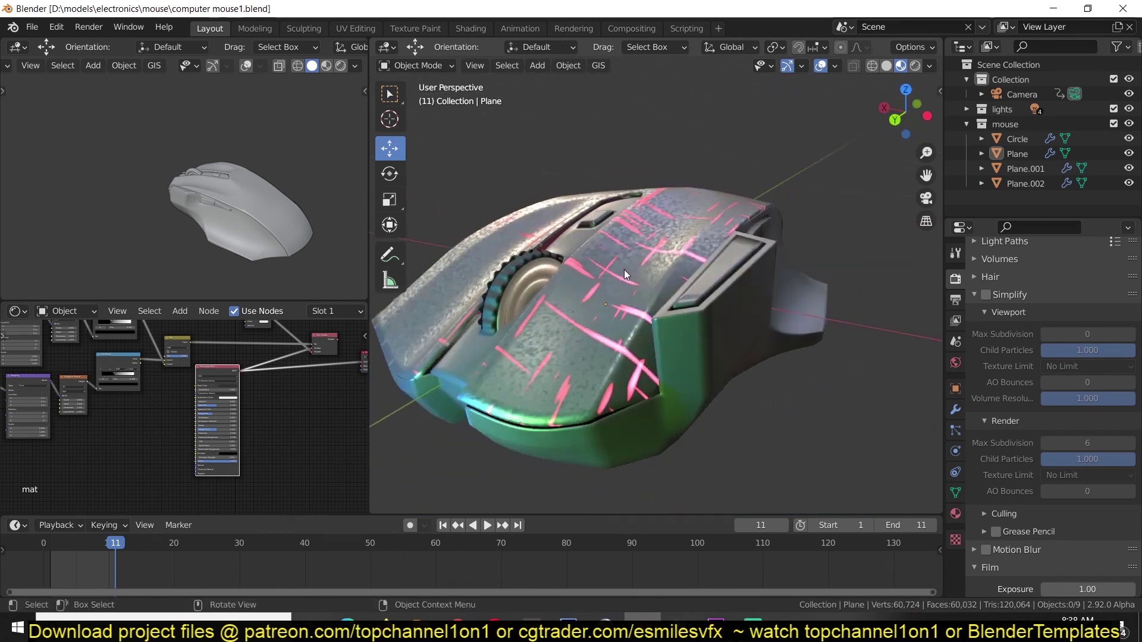
left_click(625, 272)
left_click(686, 334)
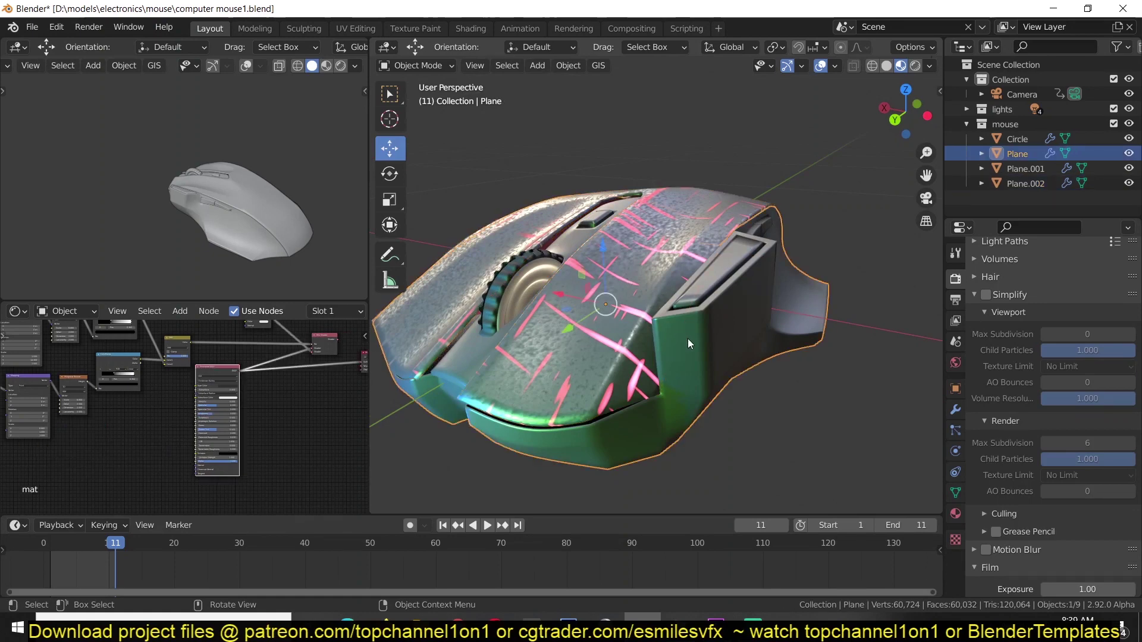
key("h")
middle_click_drag(699, 349, 547, 260)
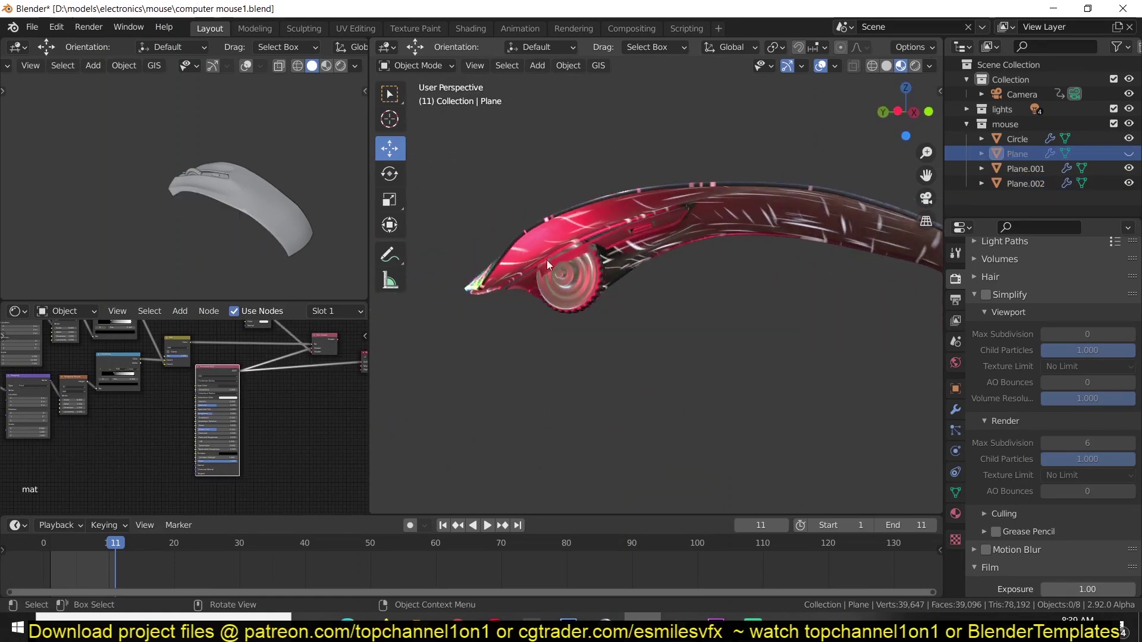
Step: Turn on the Extras overlay and move the point light Point.001 beneath the mouse's top shell
left_click(832, 66)
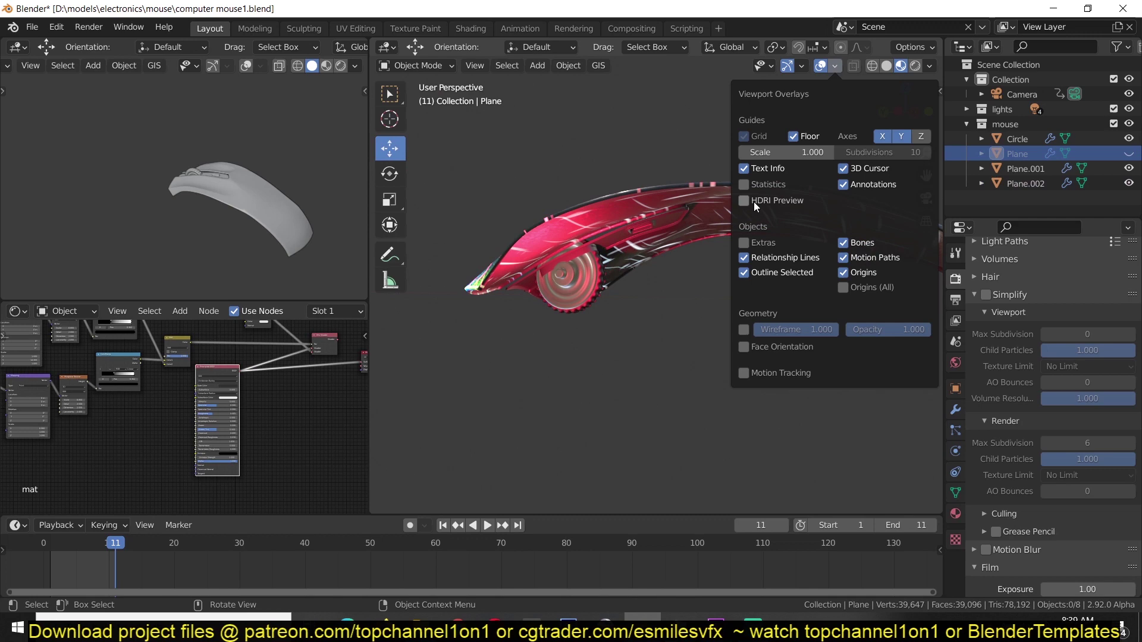
left_click(746, 236)
middle_click_drag(535, 287, 726, 364)
left_click(556, 319)
key("g")
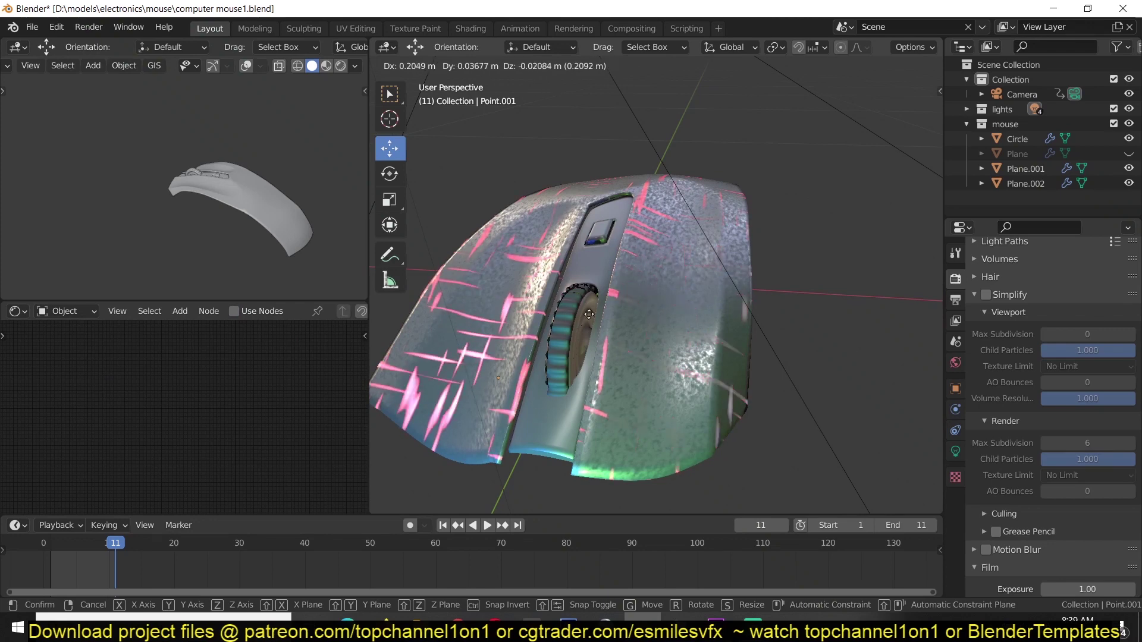
left_click(709, 355)
middle_click_drag(708, 355, 700, 264)
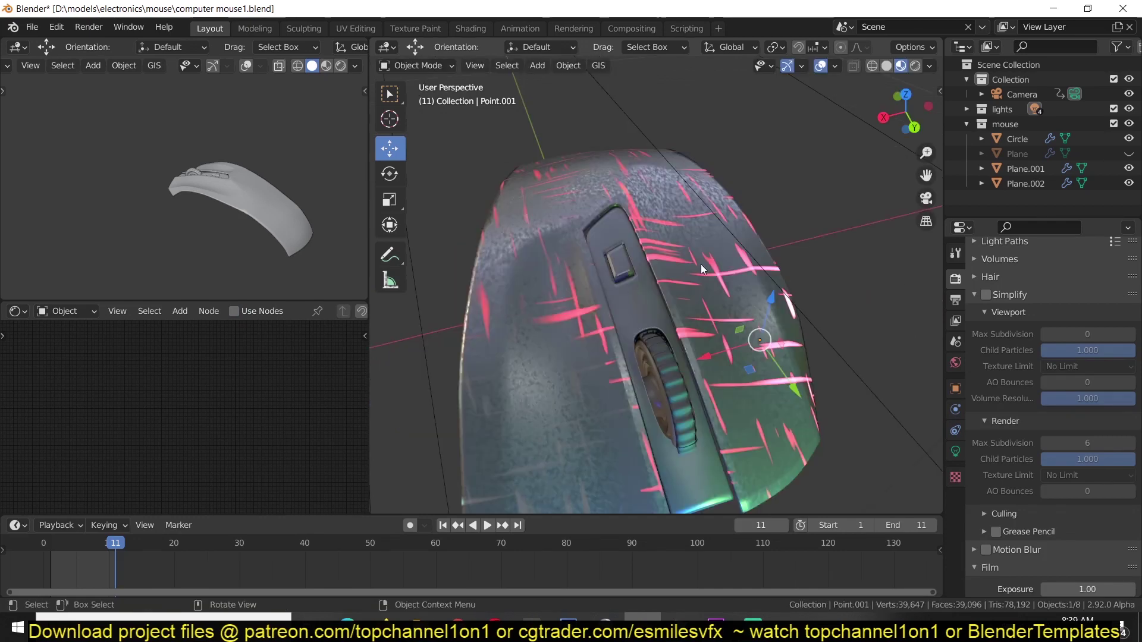
Step: Change the color of Point.001 to orange-red with hue 0.018, saturation 0.975 and value 1.000
left_click(956, 452)
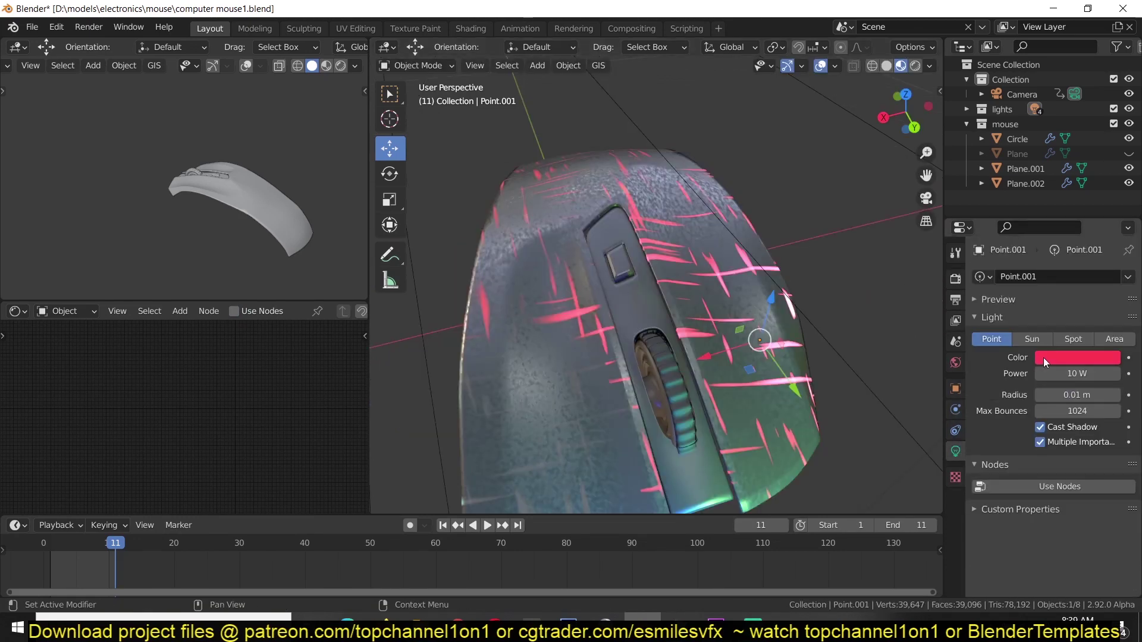
left_click(1044, 358)
left_click(1060, 193)
mouse_move(1058, 191)
left_mouse_down()
mouse_move(1008, 249)
mouse_move(1080, 250)
mouse_move(1008, 250)
mouse_move(989, 224)
mouse_move(1064, 220)
mouse_move(1051, 213)
mouse_move(1030, 257)
left_mouse_up()
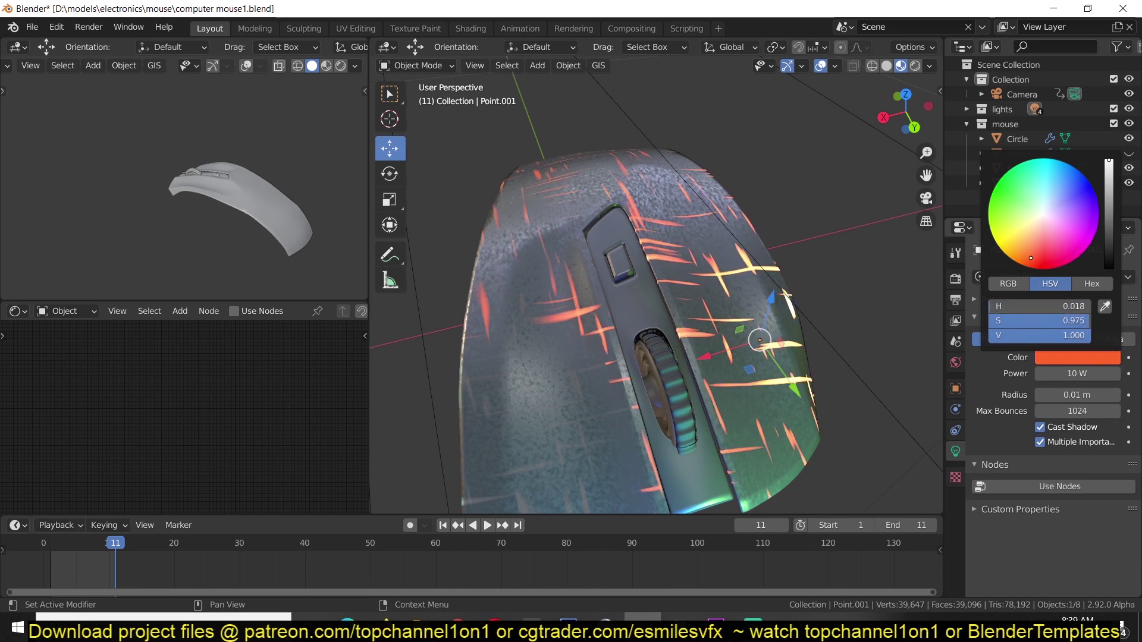
Step: Add a second material slot with a new material to the mouse's main body, the Plane object
middle_click_drag(809, 247, 748, 286)
left_click(748, 287)
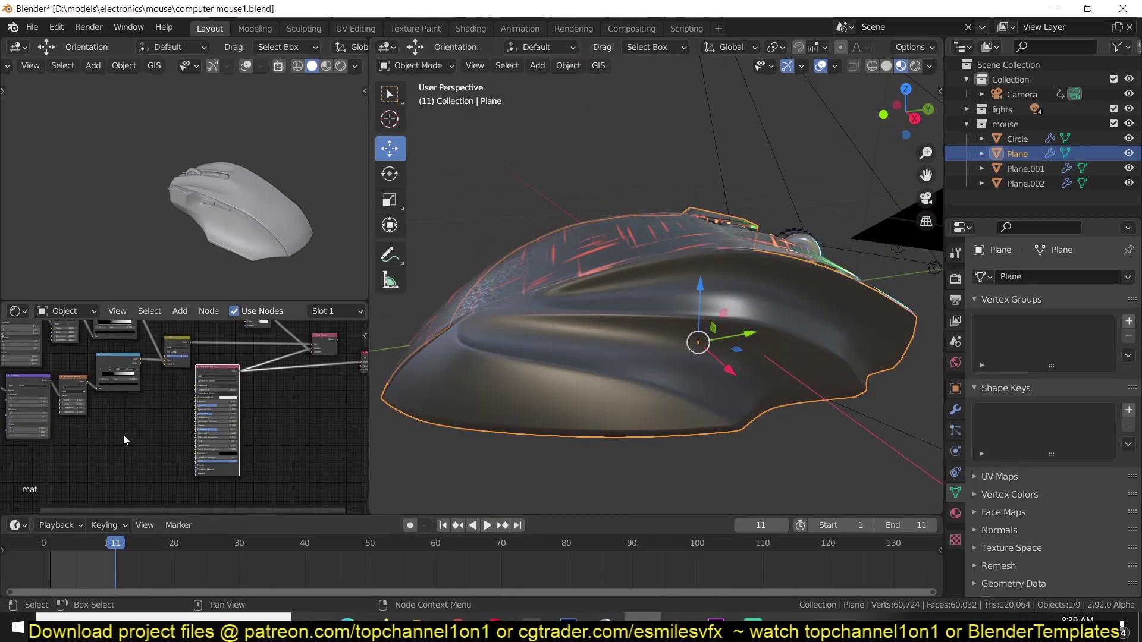
left_click(955, 514)
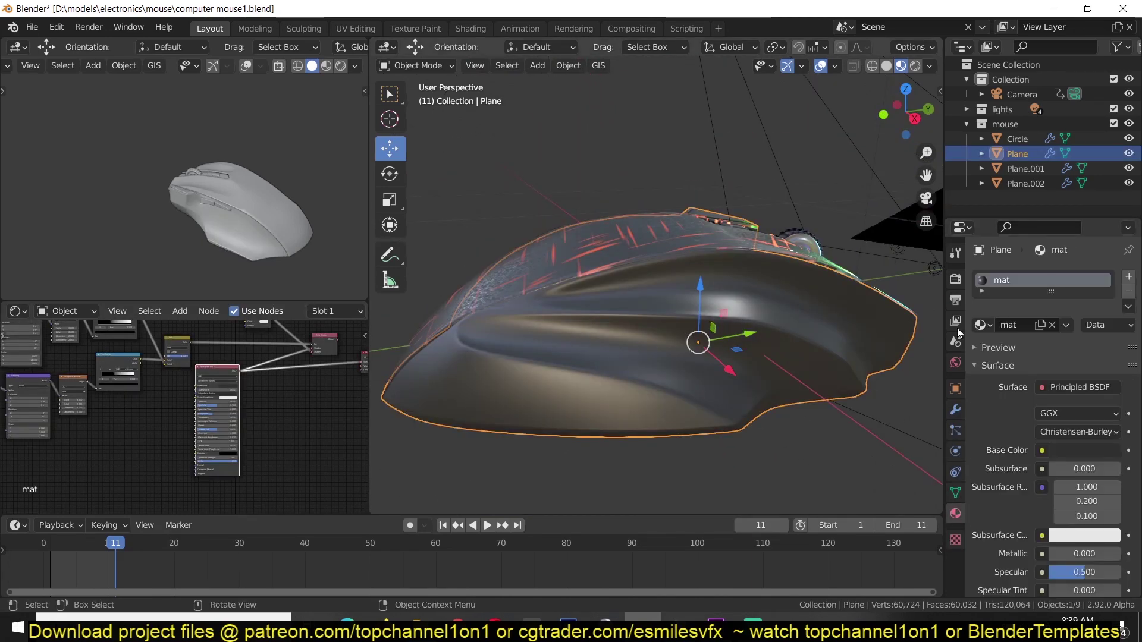
left_click(1128, 277)
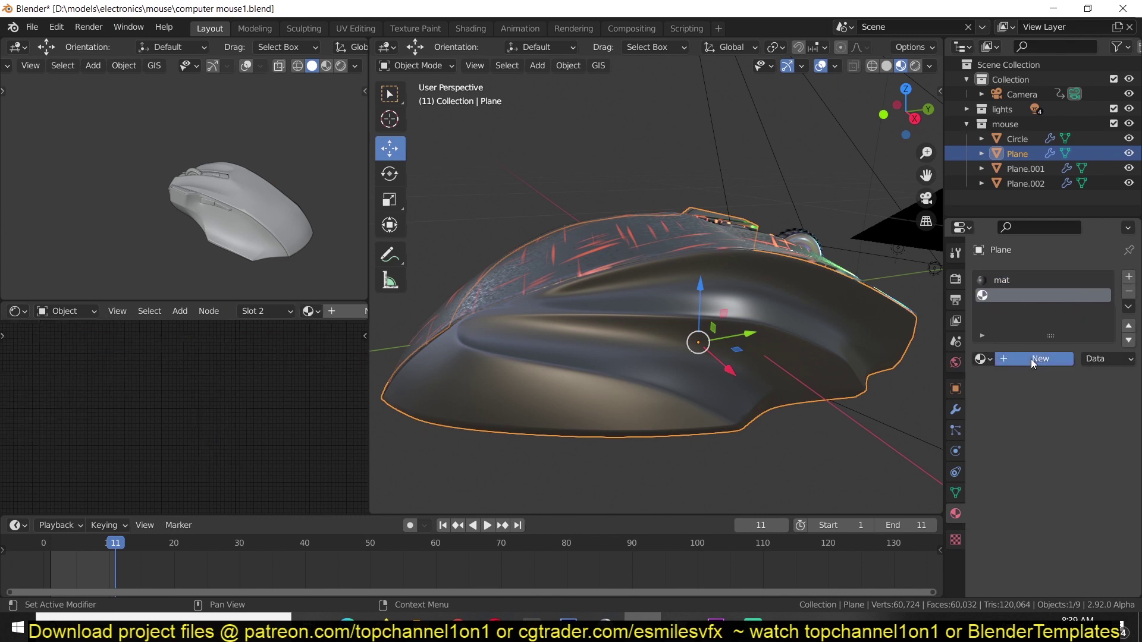
left_click(1032, 359)
key("Tab")
middle_click_drag(558, 359, 668, 355)
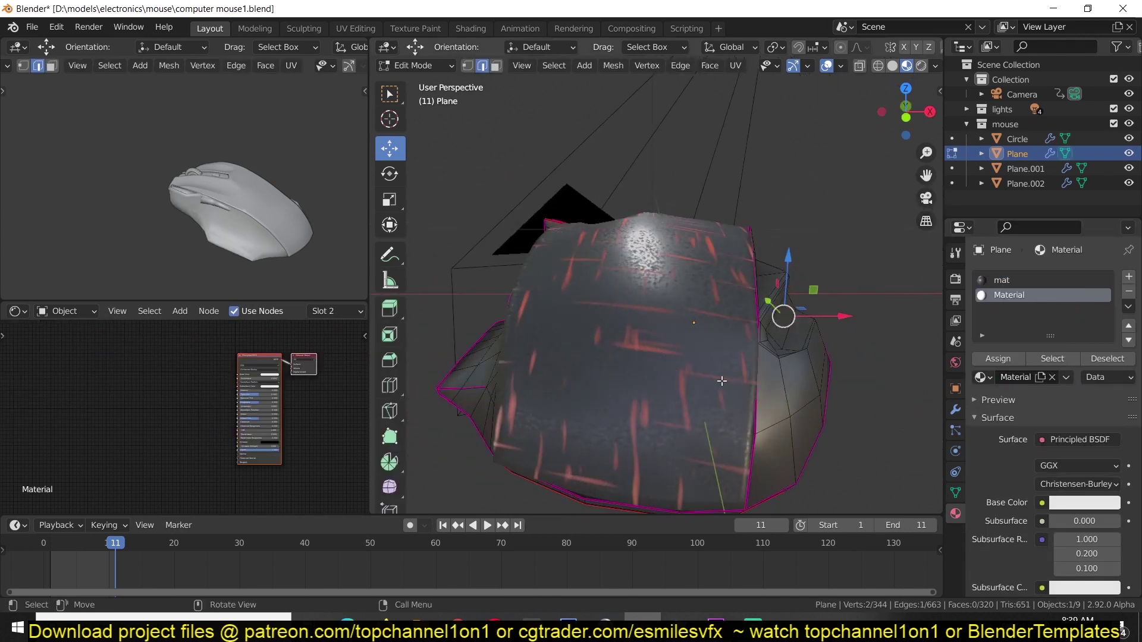
key("Tab")
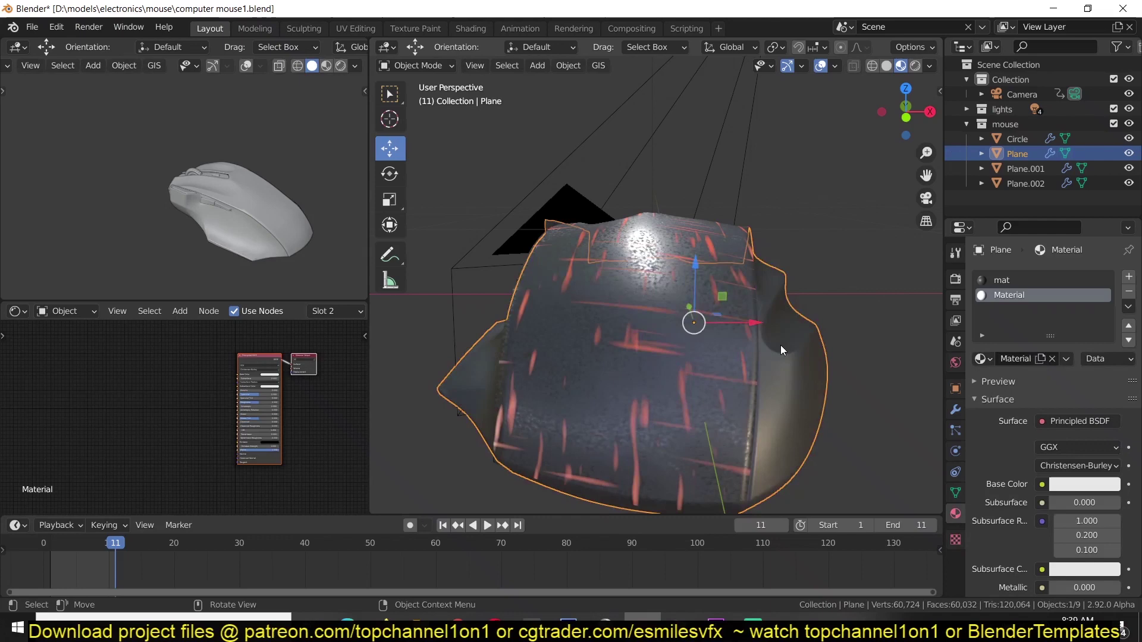
Step: Save the project as computer mouse1.blend in a new folder called New Folder inside D:\models\electronics\mouse
key("ctrl+shift+s")
left_click(485, 156)
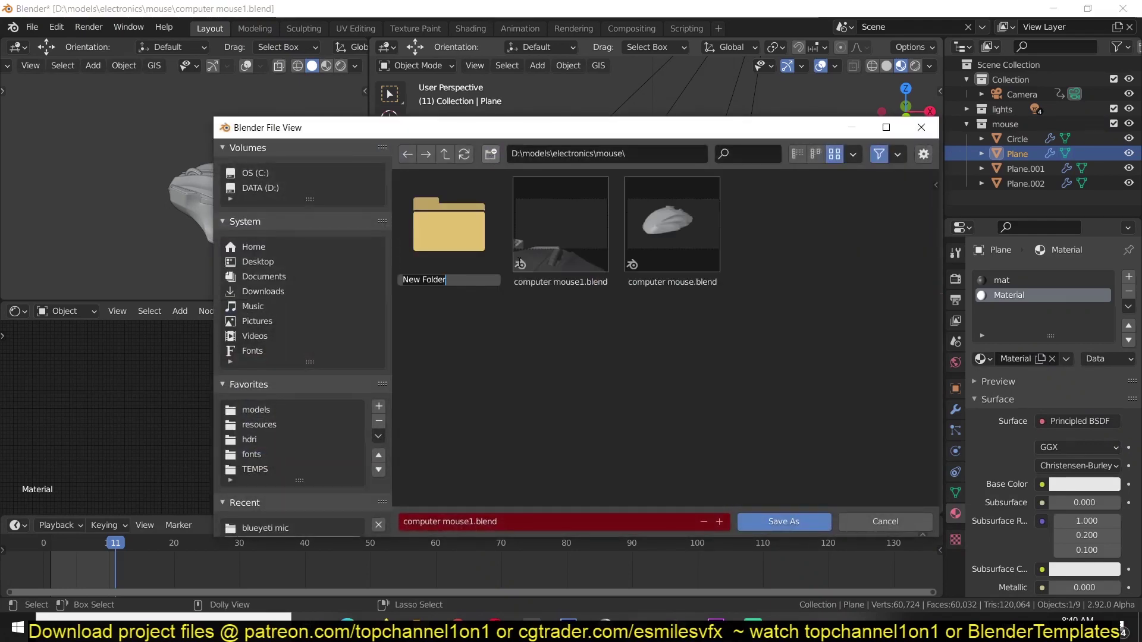
double_click(439, 262)
left_click(755, 521)
Step: Select the mesh on the body's thumb-rest side with Circle Select in the front wireframe view
key("Tab")
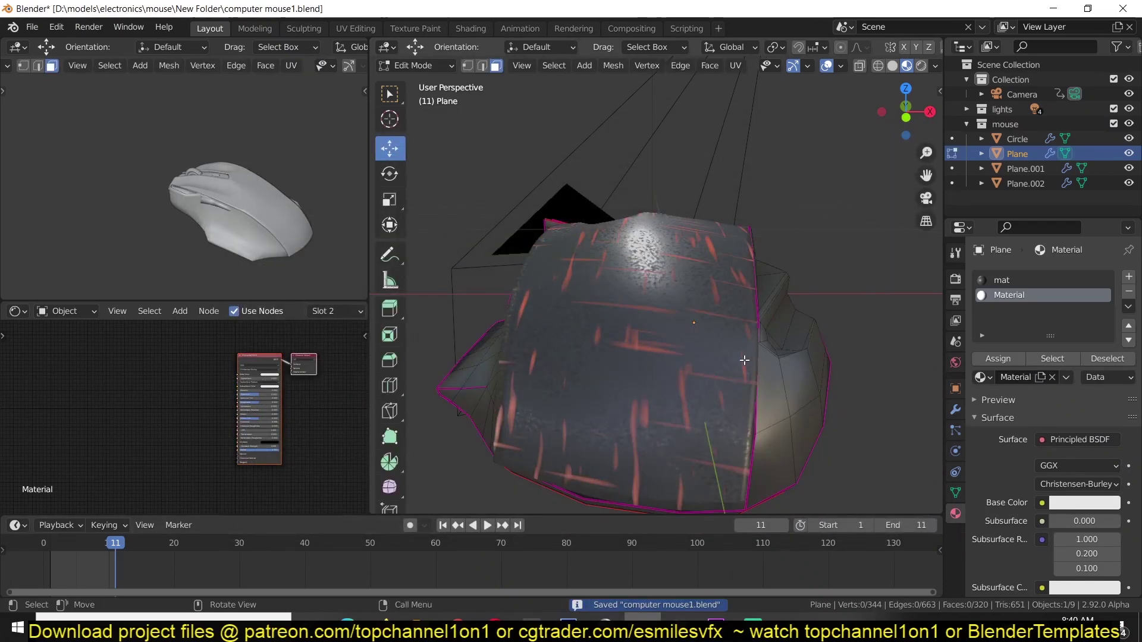
key("KP_1")
key("KP_3")
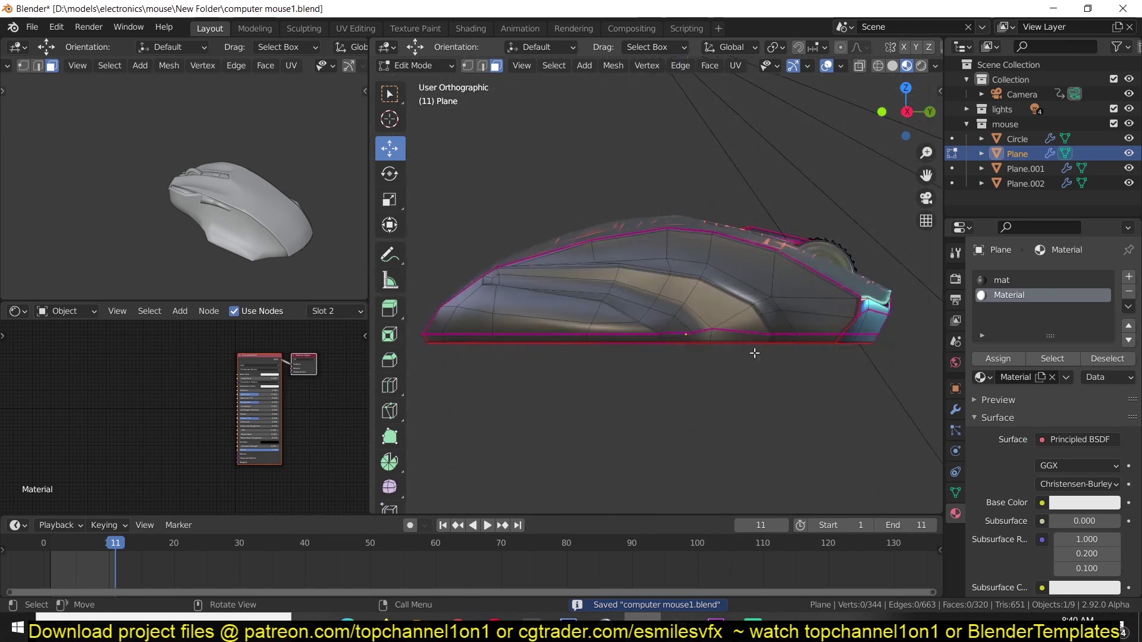
key("KP_1")
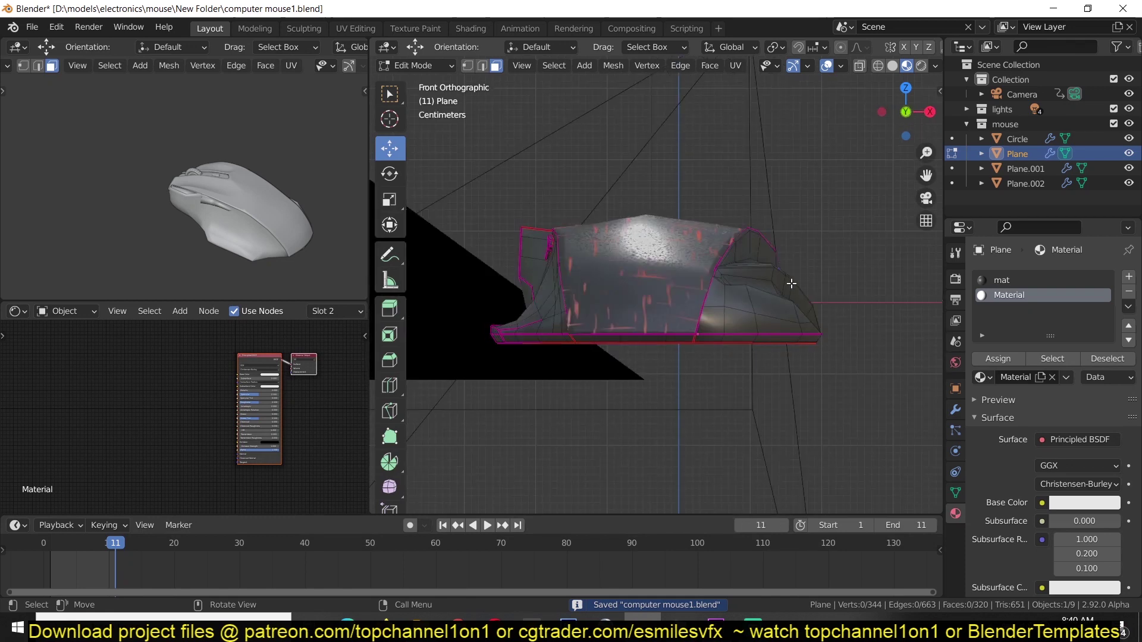
key("z")
left_click(756, 283)
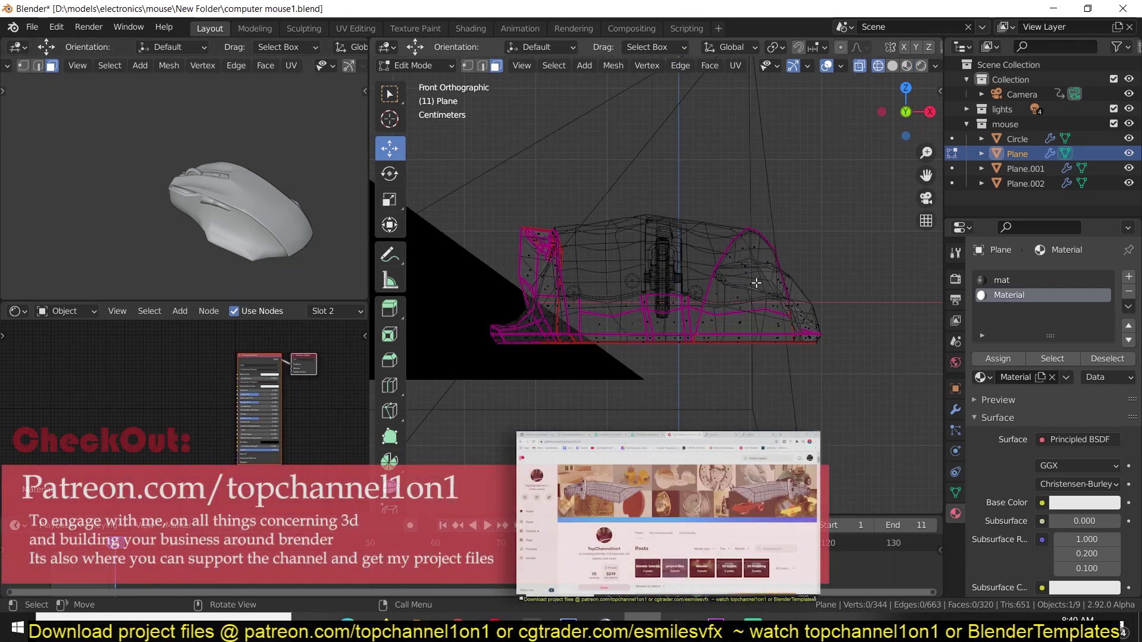
key("c")
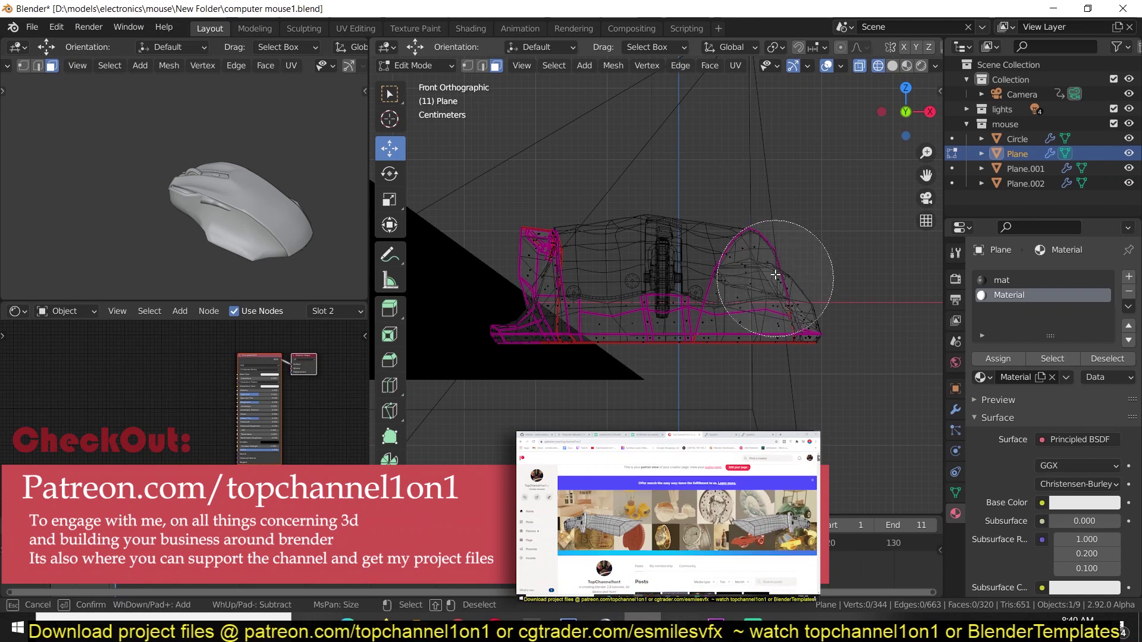
mouse_move(765, 269)
left_mouse_down()
mouse_move(743, 287)
mouse_move(753, 321)
left_mouse_up()
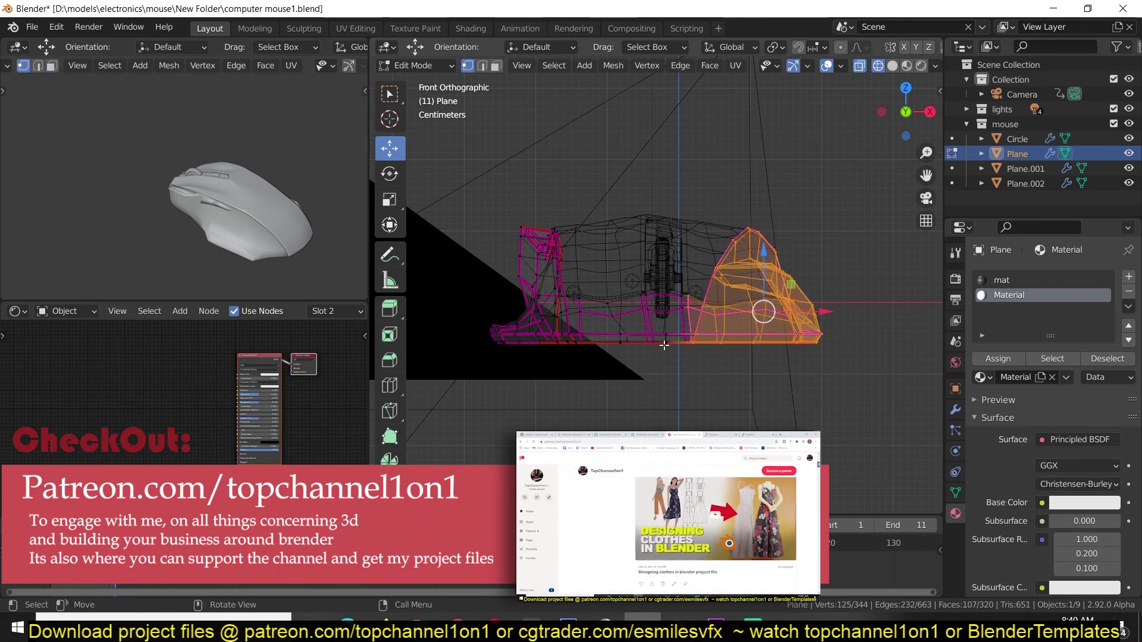
key("Escape")
Step: Remove stray geometry near the body's front from the side selection in solid view and change to face selection
key("Tab")
middle_click_drag(740, 337, 607, 337)
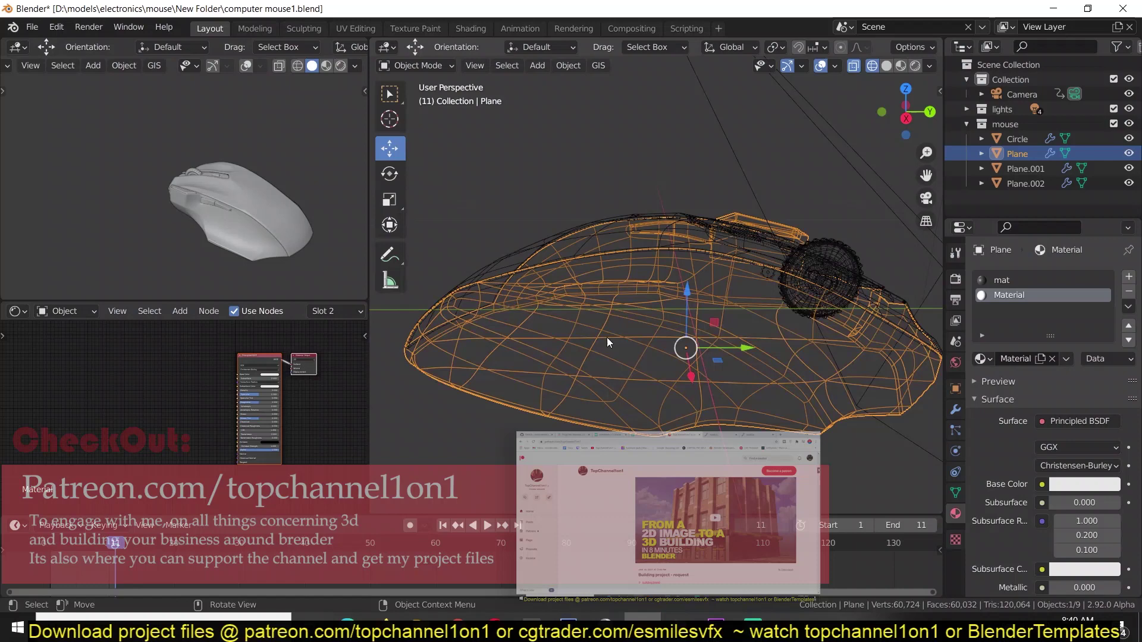
key("Tab")
middle_click_drag(714, 284, 696, 268)
key("c")
middle_click(696, 269)
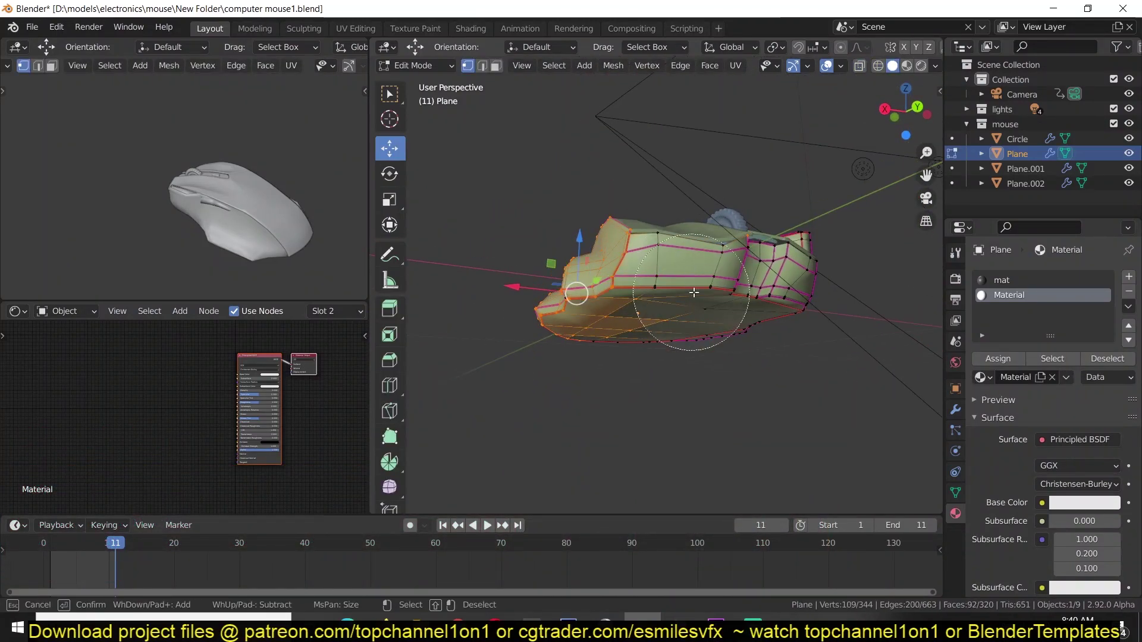
key("Escape")
mouse_move(779, 296)
middle_mouse_down()
mouse_move(776, 286)
mouse_move(732, 286)
mouse_move(652, 226)
middle_mouse_up()
key("3")
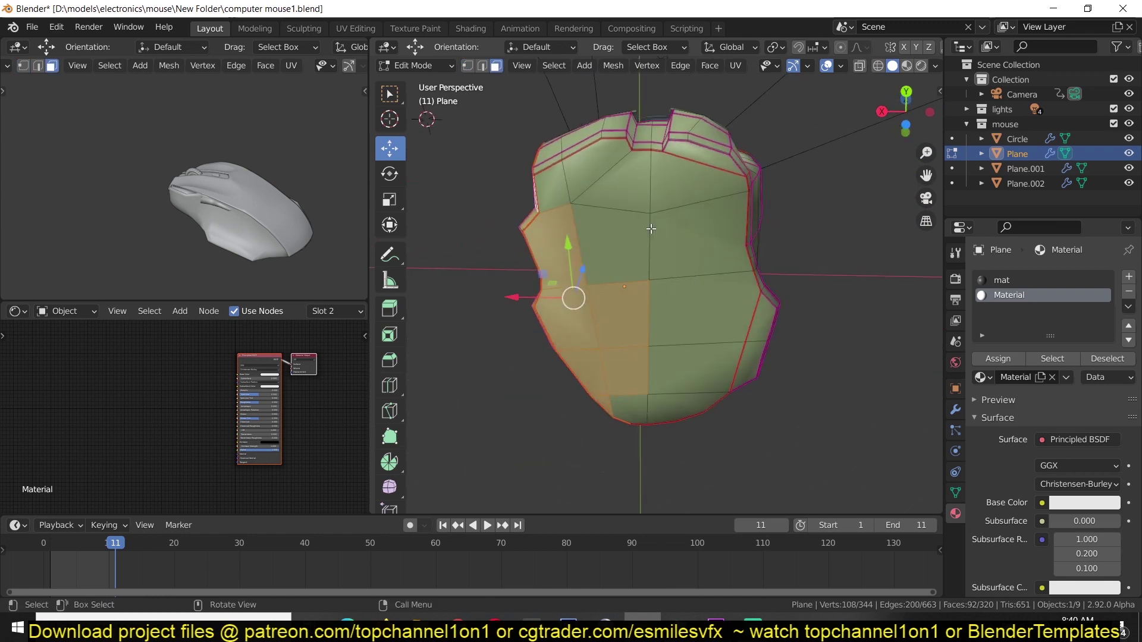
Step: Deselect the underside faces and assign the new material to the body's selected side faces
key("c")
mouse_move(602, 257)
middle_mouse_down()
mouse_move(640, 359)
mouse_move(821, 416)
middle_mouse_up()
key("Escape")
left_click(1001, 362)
key("Tab")
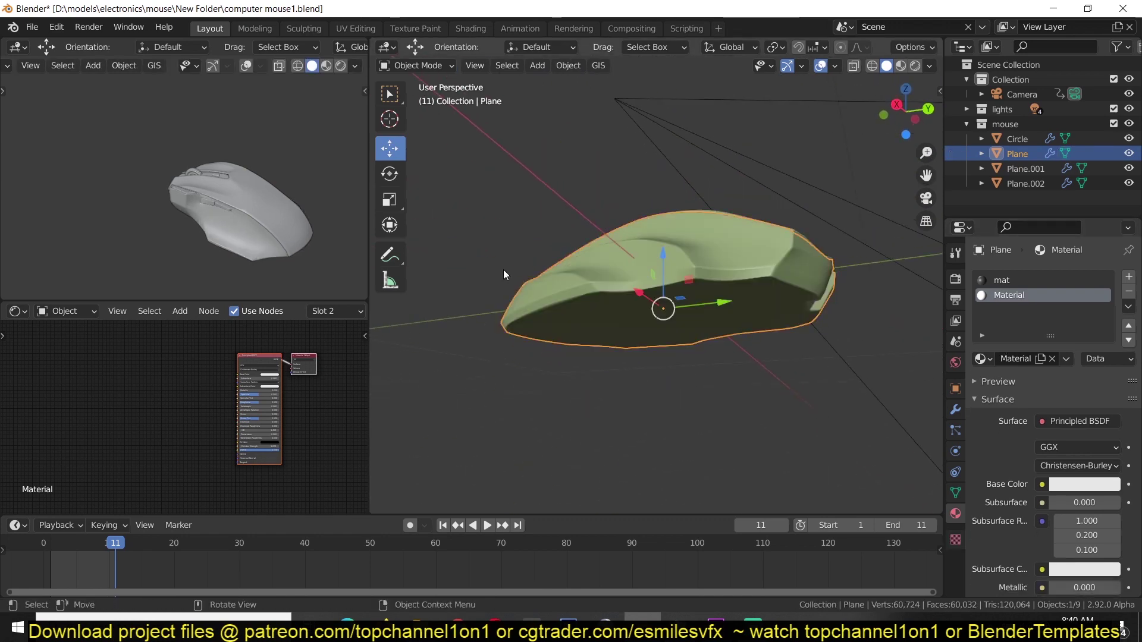
Step: Examine the mouse's side and top shell in material preview in the smaller viewport
middle_click_drag(503, 269, 611, 330)
key("Tab")
key("Tab")
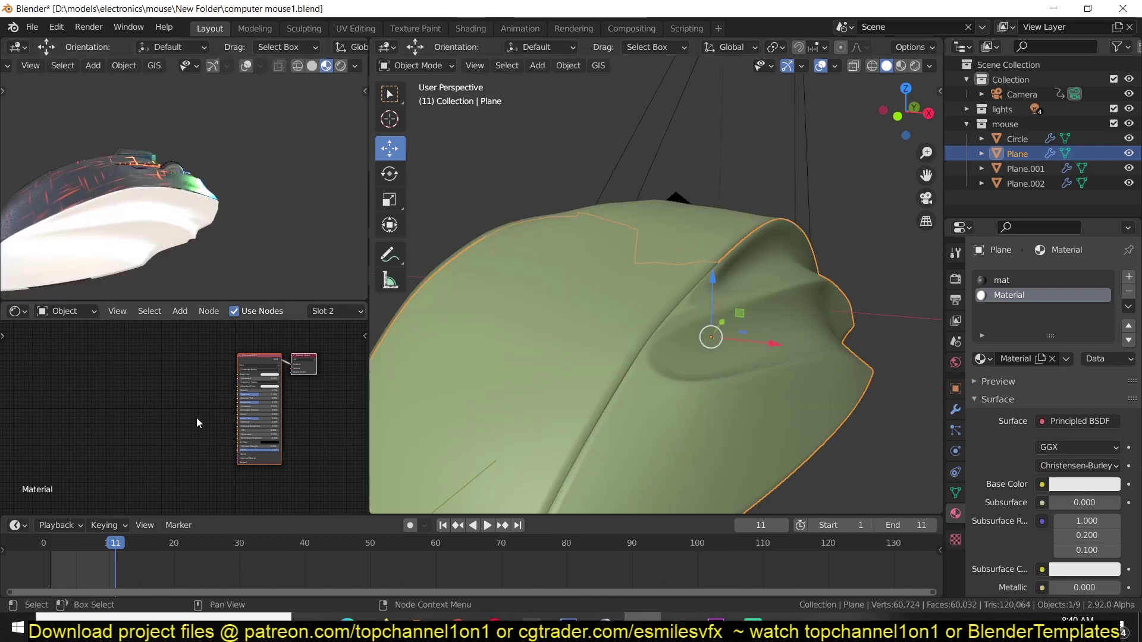
scroll(191, 416, "up", 3)
scroll(165, 444, "up", 4)
middle_click_drag(131, 435, 1, 495)
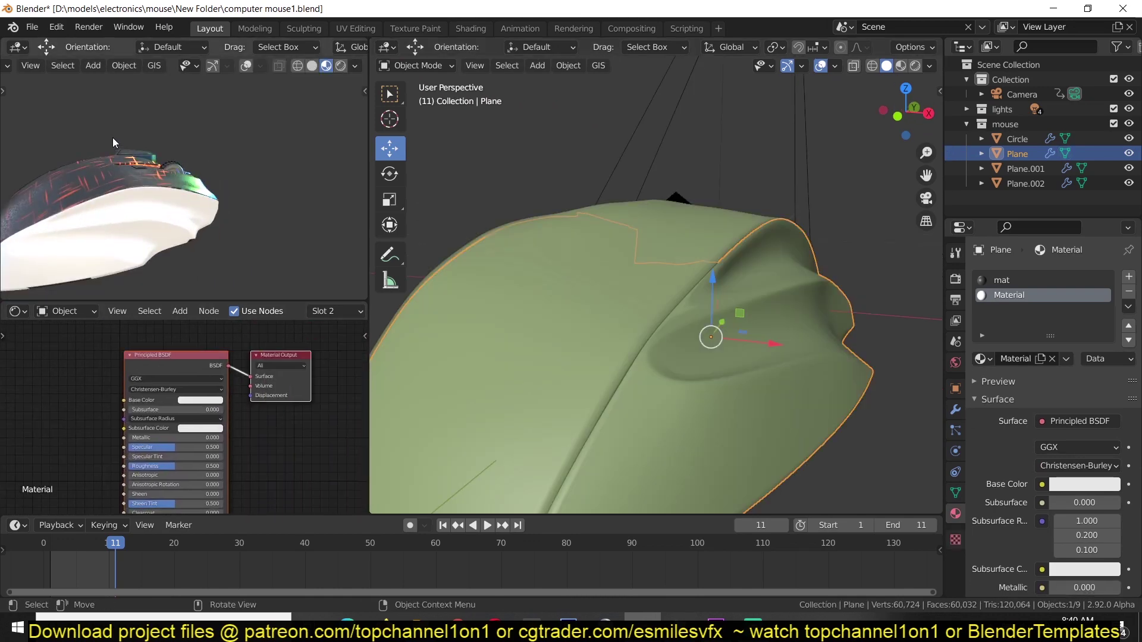
middle_click_drag(113, 137, 187, 131)
scroll(205, 141, "up", 5)
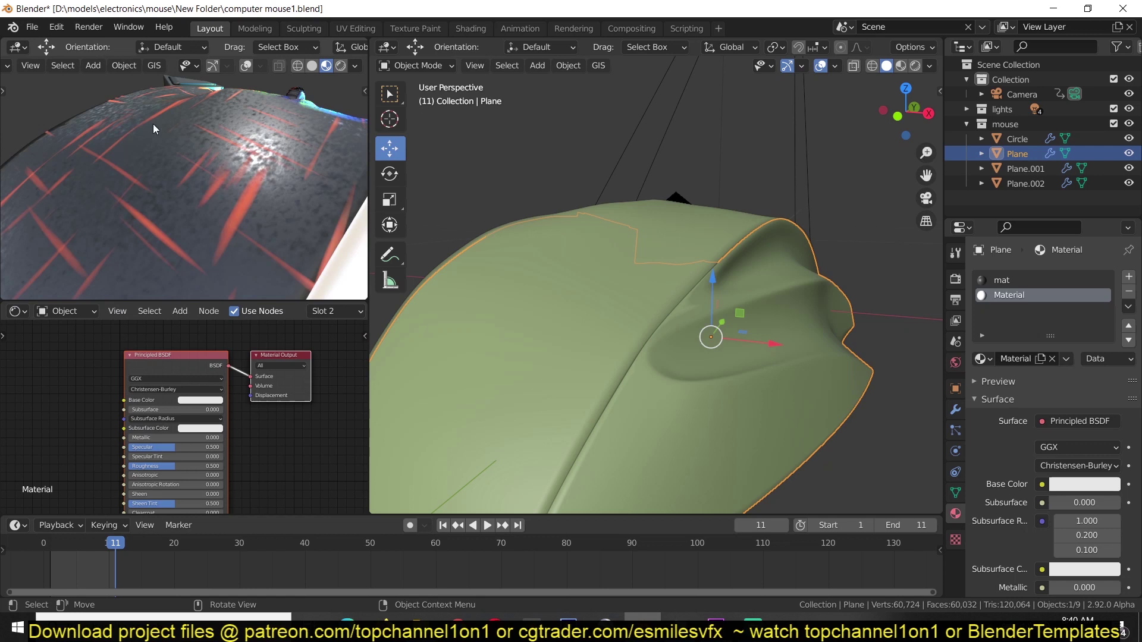
Step: Darken the new material's Principled BSDF base color to near black with value 0.010
left_click(220, 394)
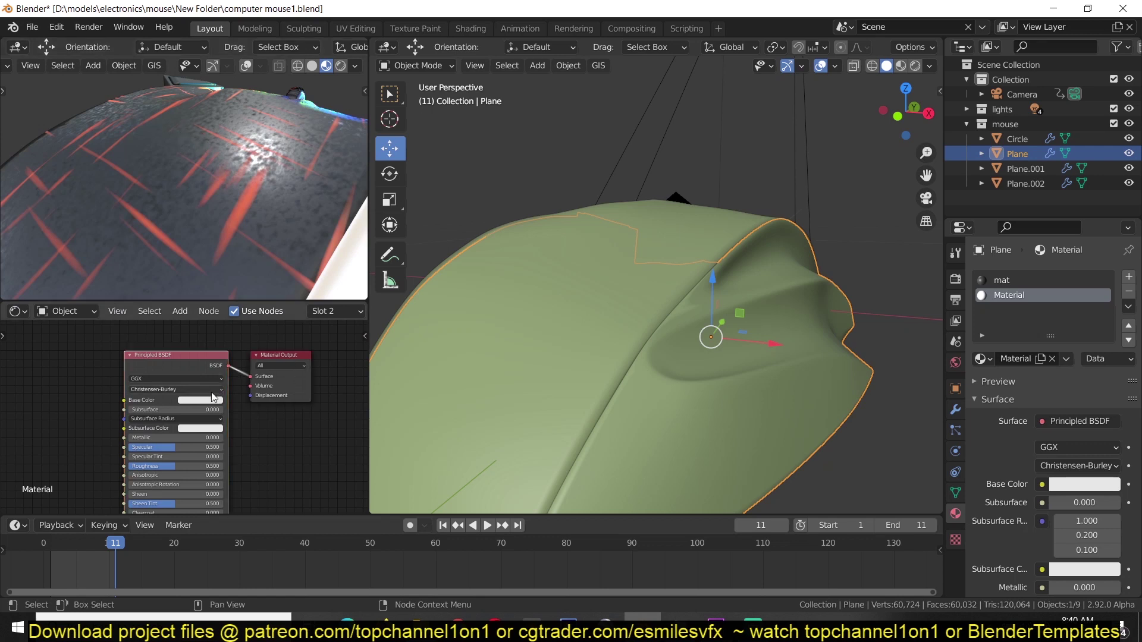
left_click(206, 400)
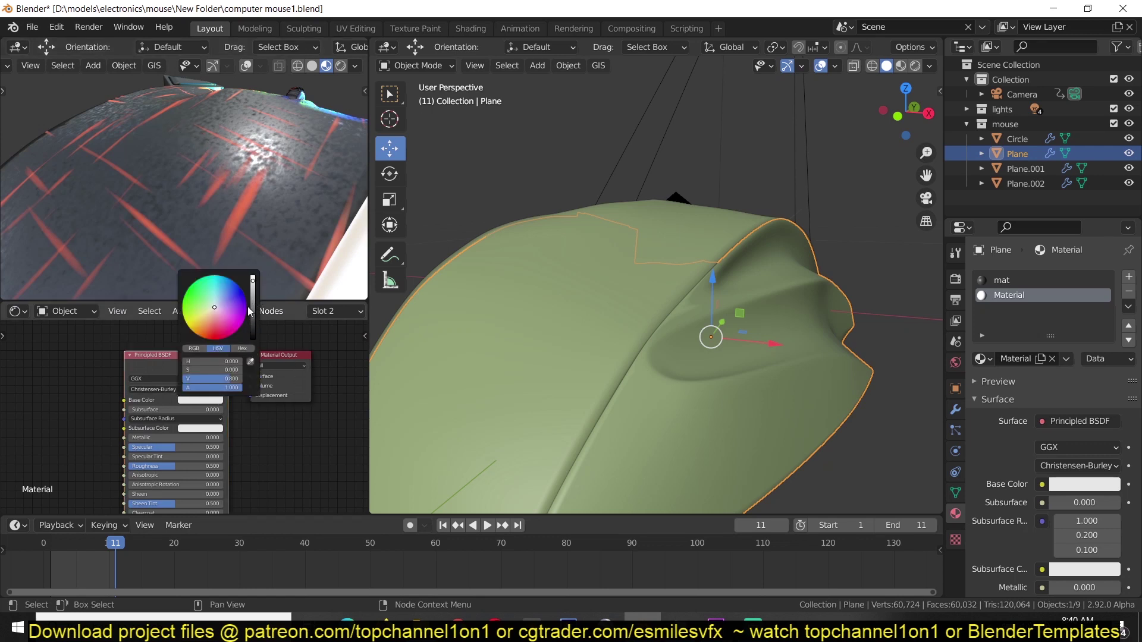
left_click_drag(250, 311, 252, 332)
scroll(277, 258, "down", 1)
scroll(277, 258, "up", 1)
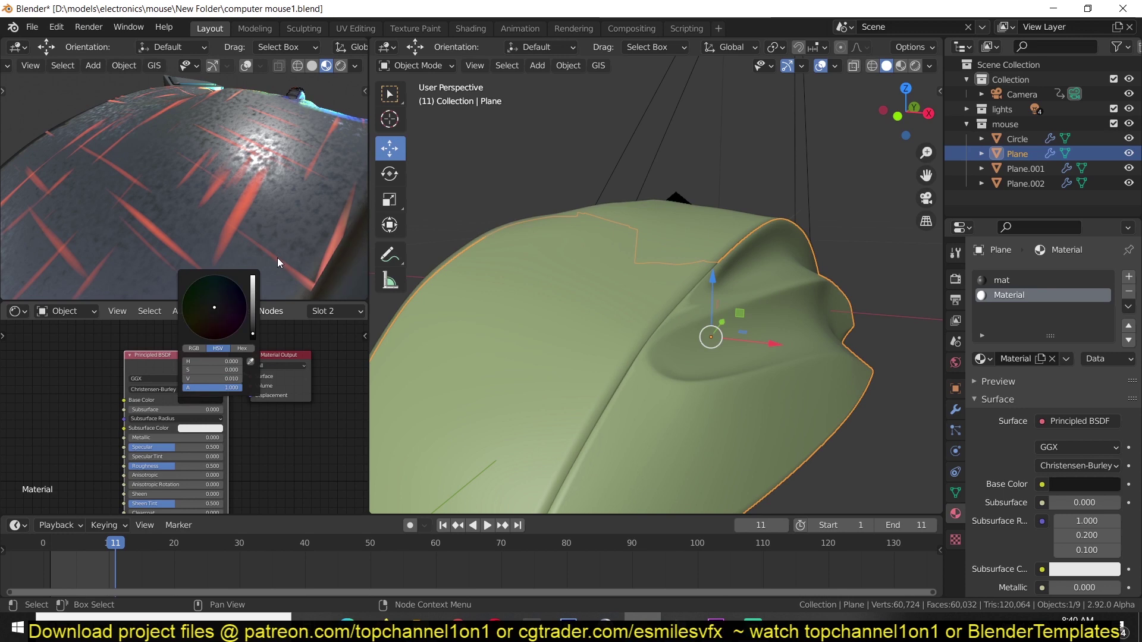
left_click(277, 259)
scroll(277, 259, "down", 3)
middle_click_drag(277, 258, 255, 204)
Step: Add a Noise Texture node beside the Principled BSDF in the new side material
middle_click_drag(7, 359, 152, 334)
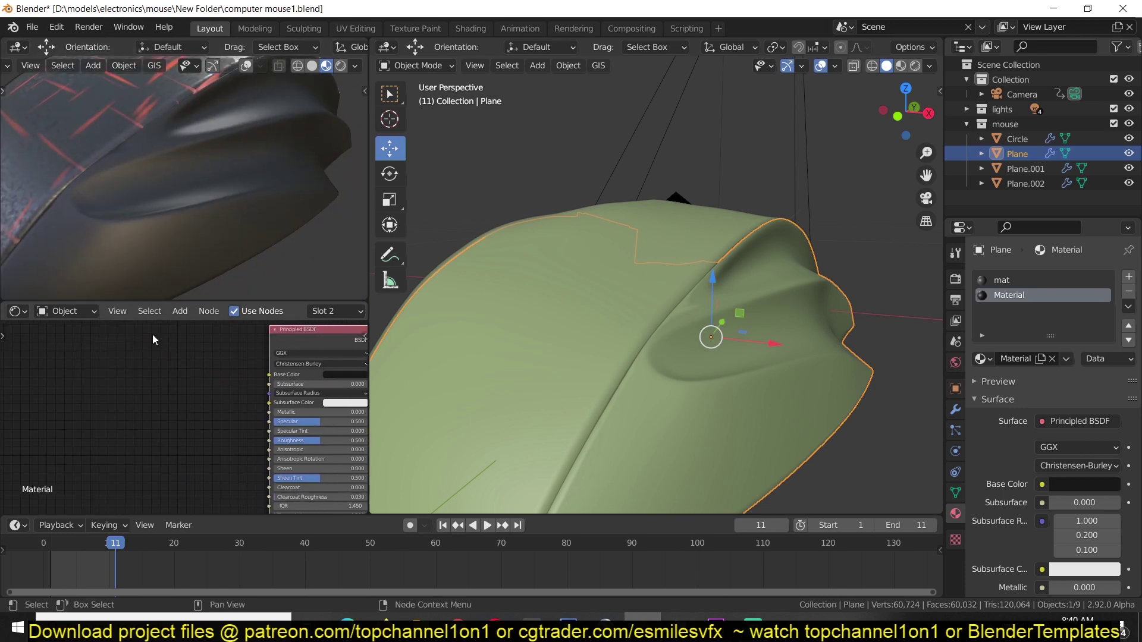
key("shift+a")
mouse_move(117, 451)
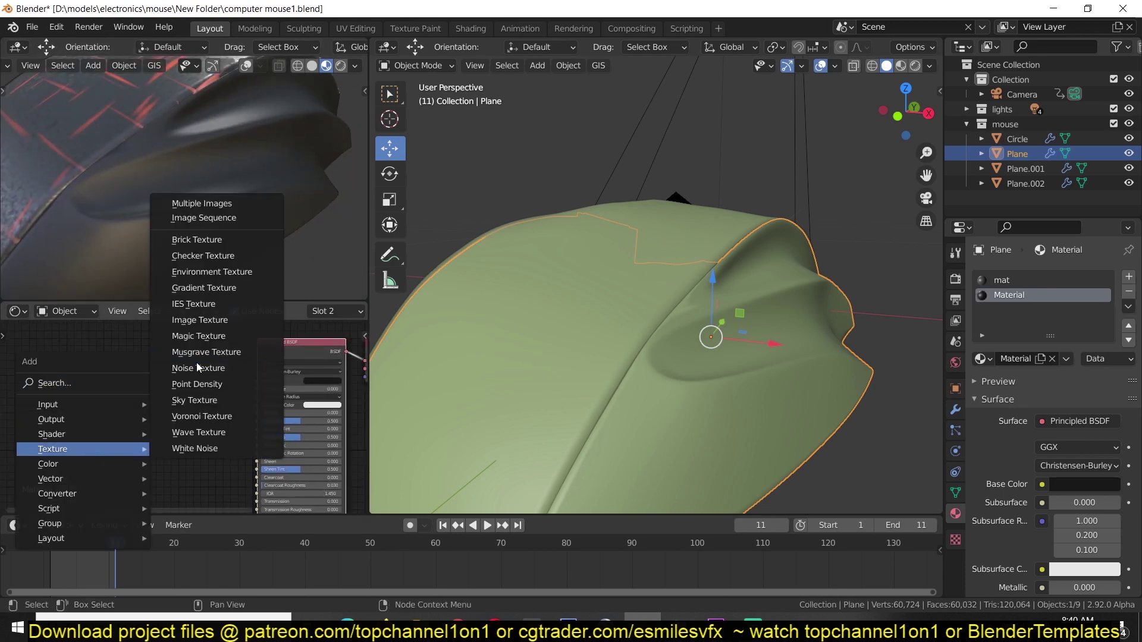
left_click(197, 368)
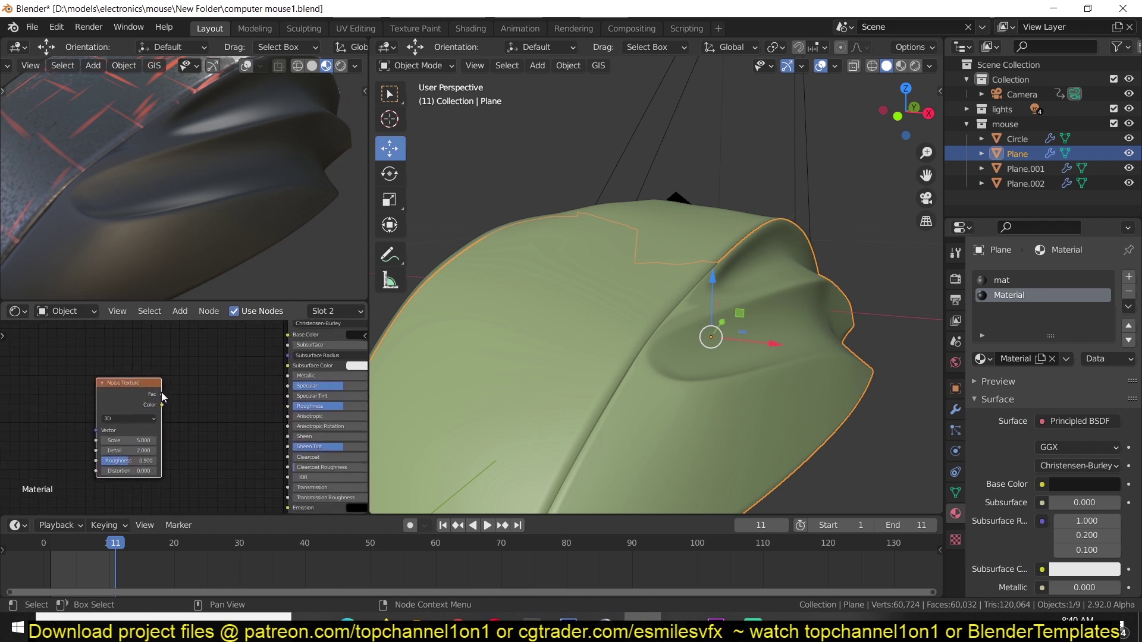
Step: Connect the Noise Texture's Fac output to the Principled BSDF's Roughness and set the noise scale to 161.400
left_click_drag(162, 394, 288, 406)
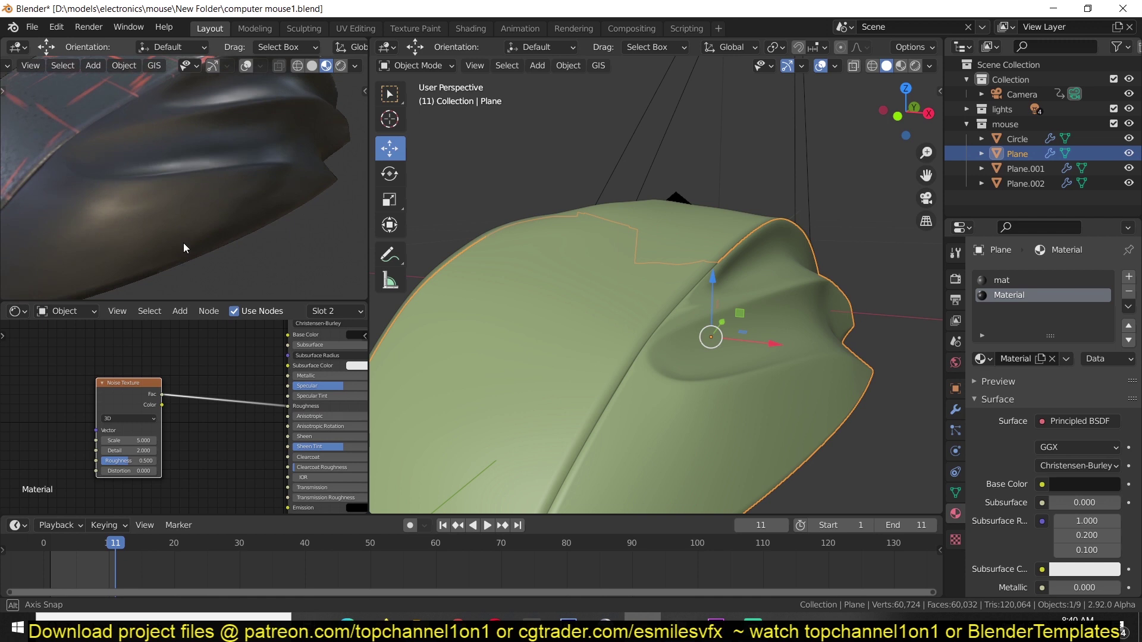
left_click_drag(130, 440, 167, 440)
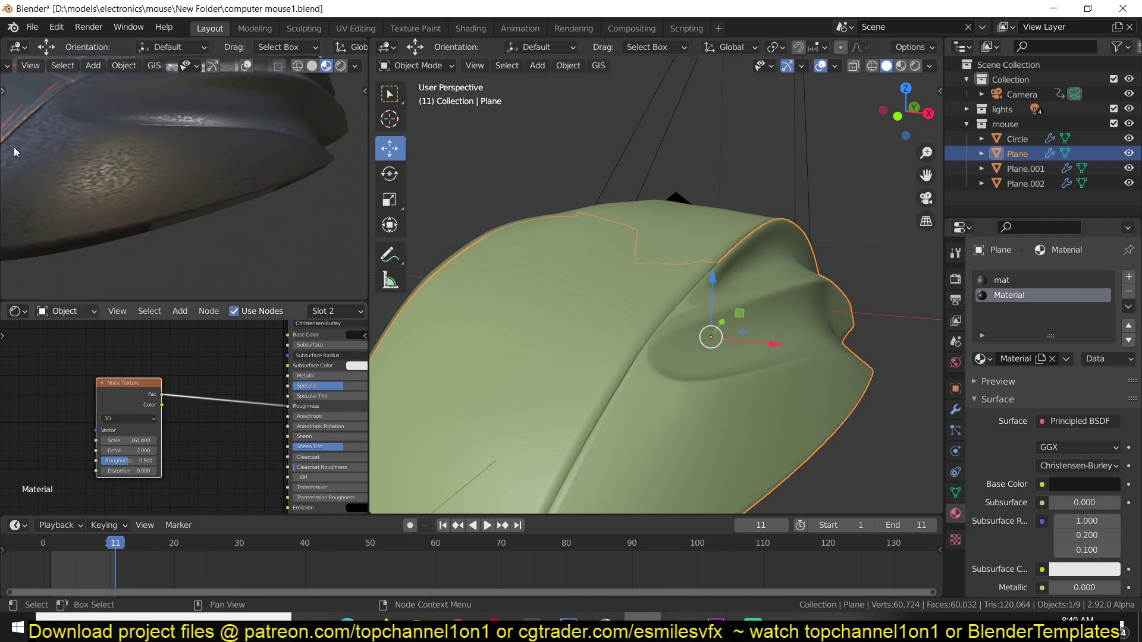
scroll(18, 148, "down", 3)
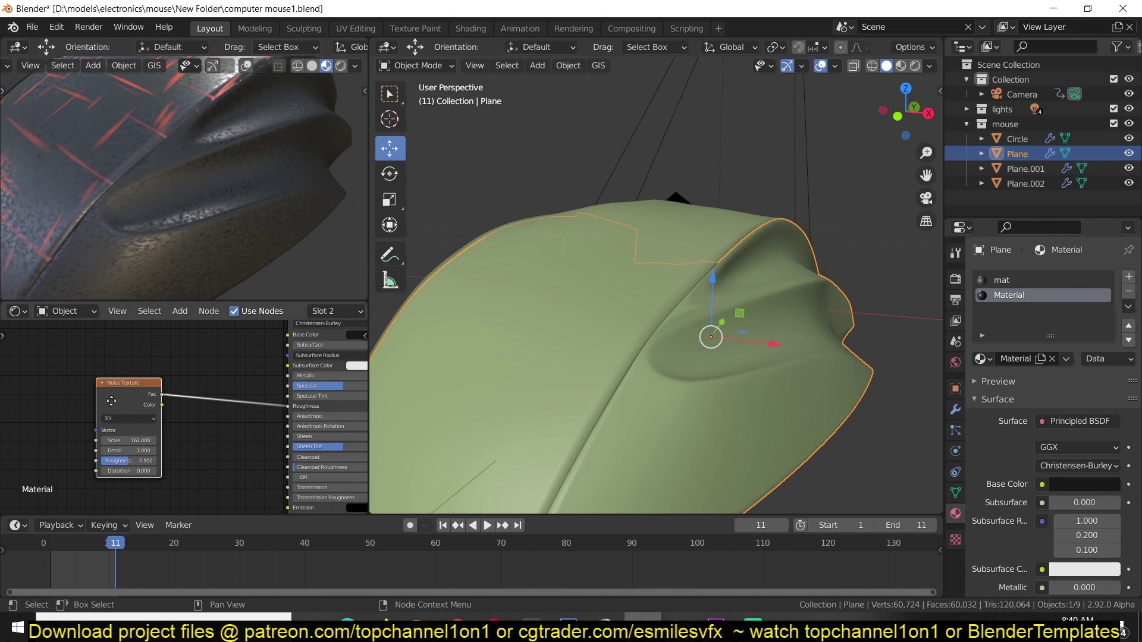
Step: Insert a ColorRamp between the Noise Texture and Roughness, and darken its white stop to light gray
key("shift+a")
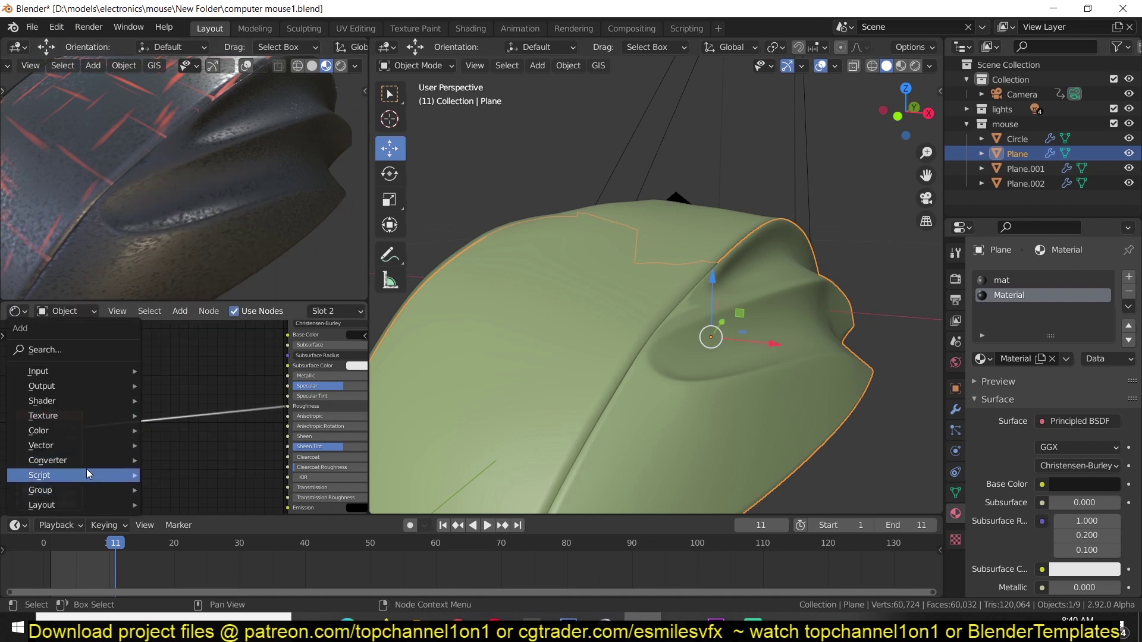
mouse_move(75, 460)
left_click(184, 284)
left_click(112, 366)
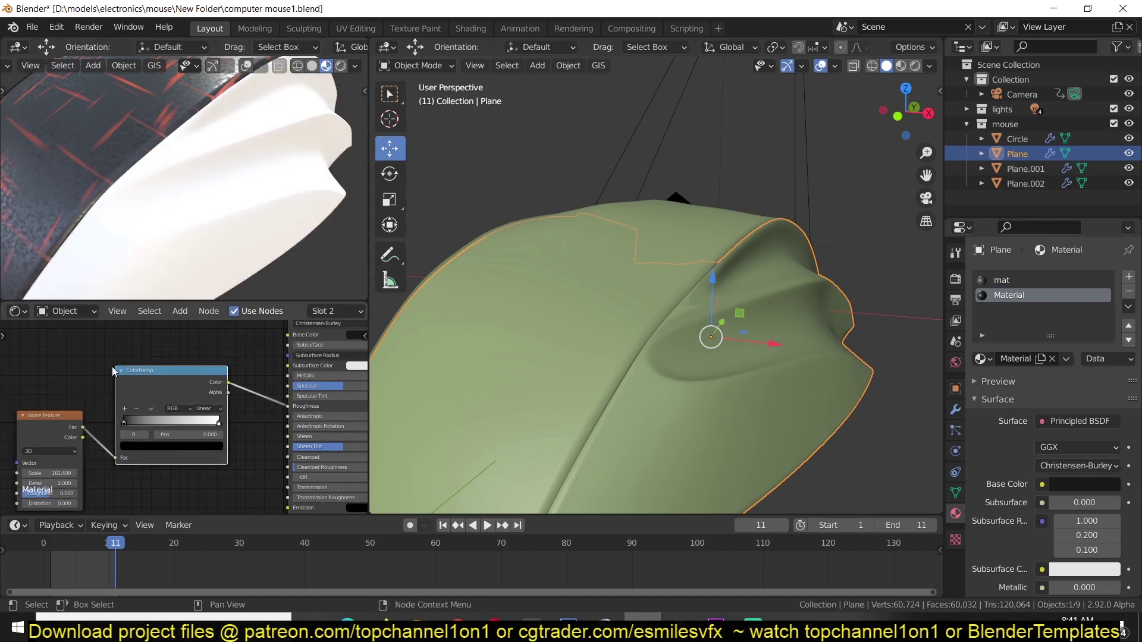
scroll(157, 416, "up", 1)
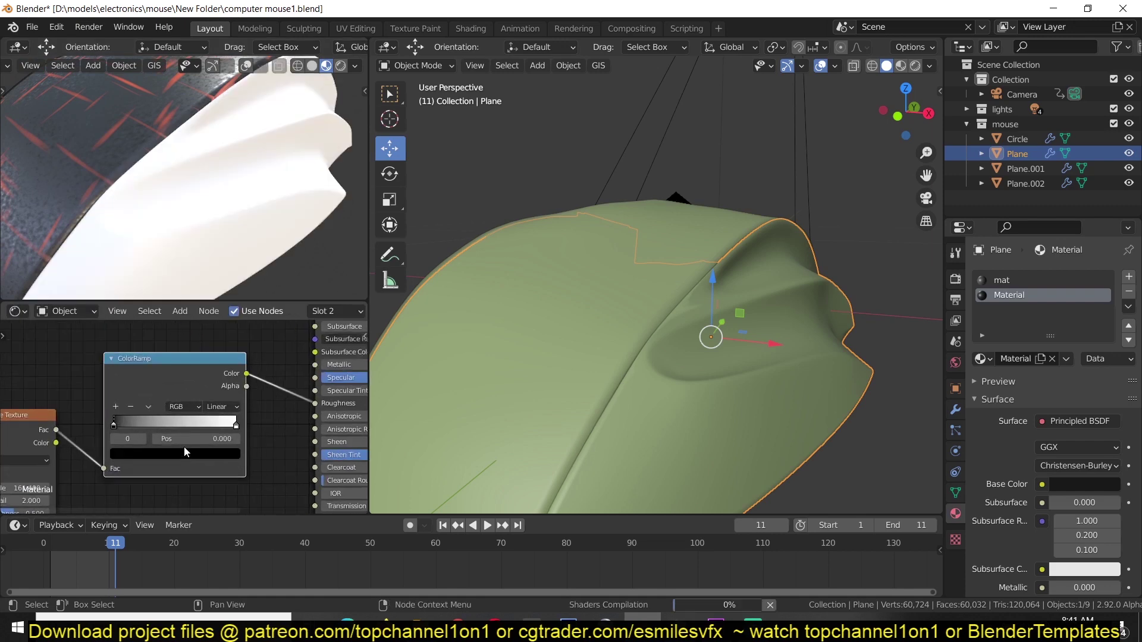
left_click(231, 427)
left_click(220, 453)
mouse_move(207, 311)
left_mouse_down()
mouse_move(210, 333)
mouse_move(212, 308)
left_mouse_up()
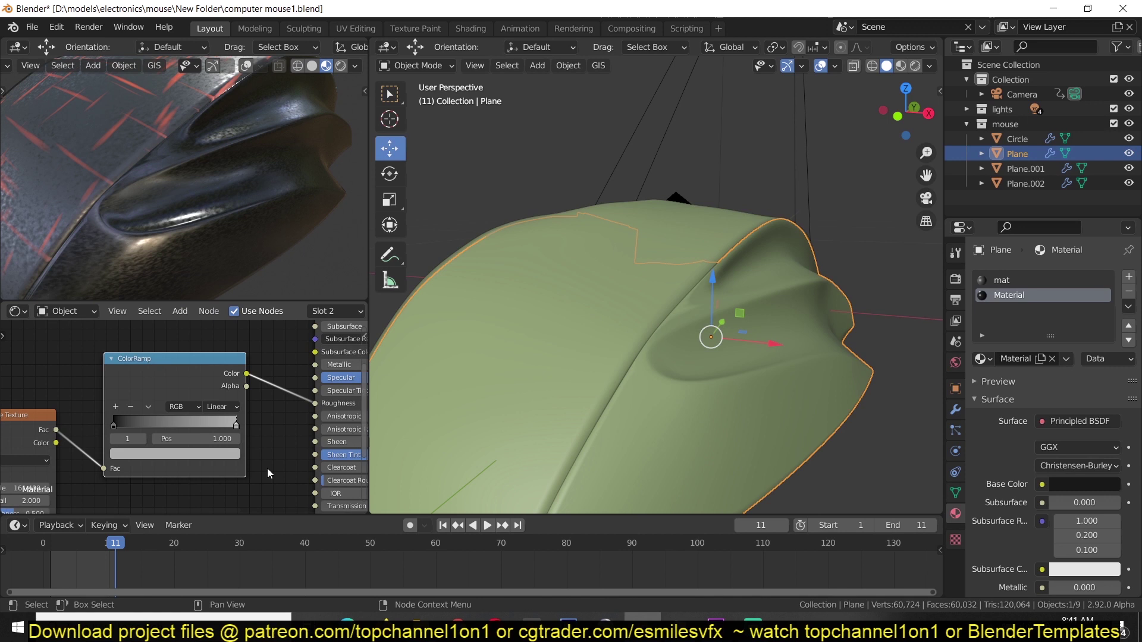
Step: Insert a Math node set to Add between the ColorRamp and the Roughness input
middle_click_drag(206, 476, 241, 452)
middle_click_drag(333, 349, 148, 380)
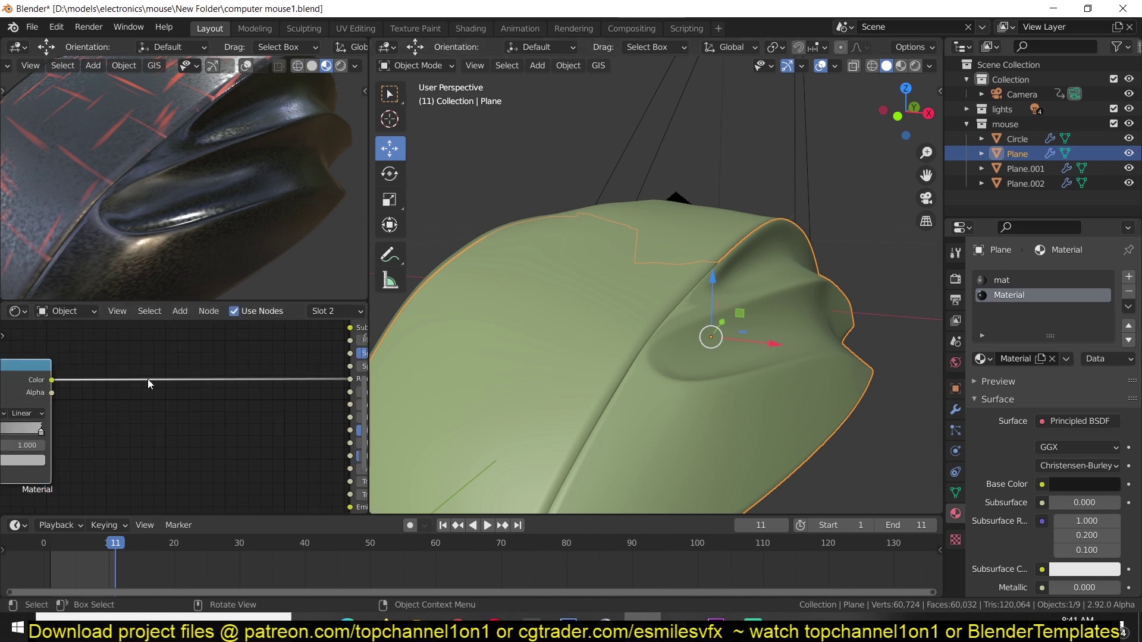
key("shift+a")
mouse_move(144, 380)
left_click(202, 282)
left_click(206, 416)
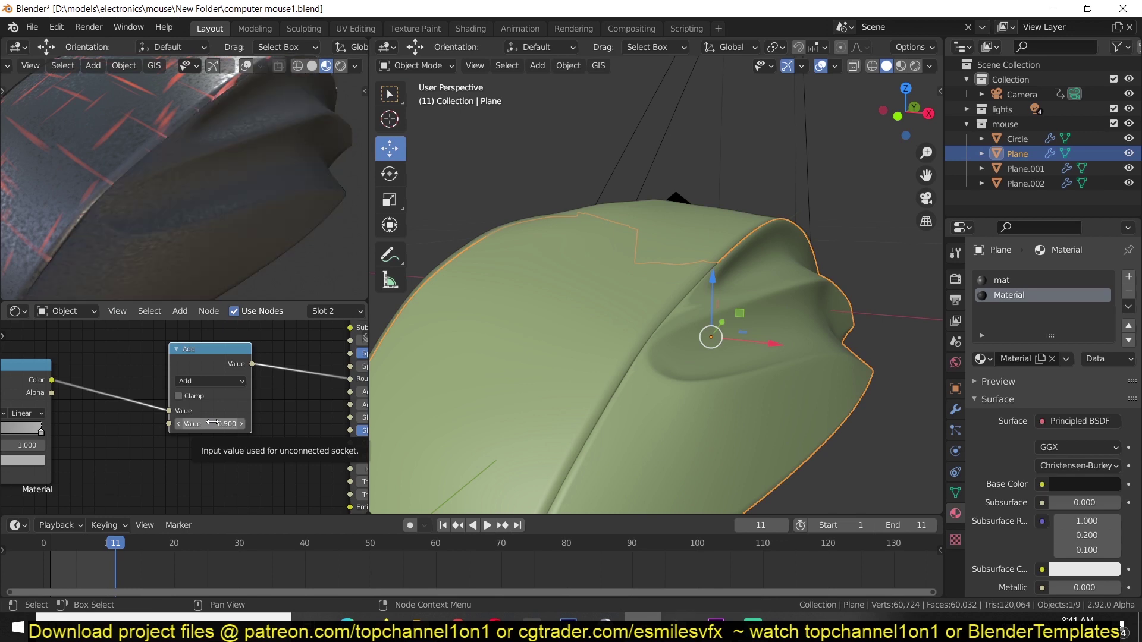
mouse_move(213, 422)
left_mouse_down()
mouse_move(229, 422)
mouse_move(212, 423)
left_mouse_up()
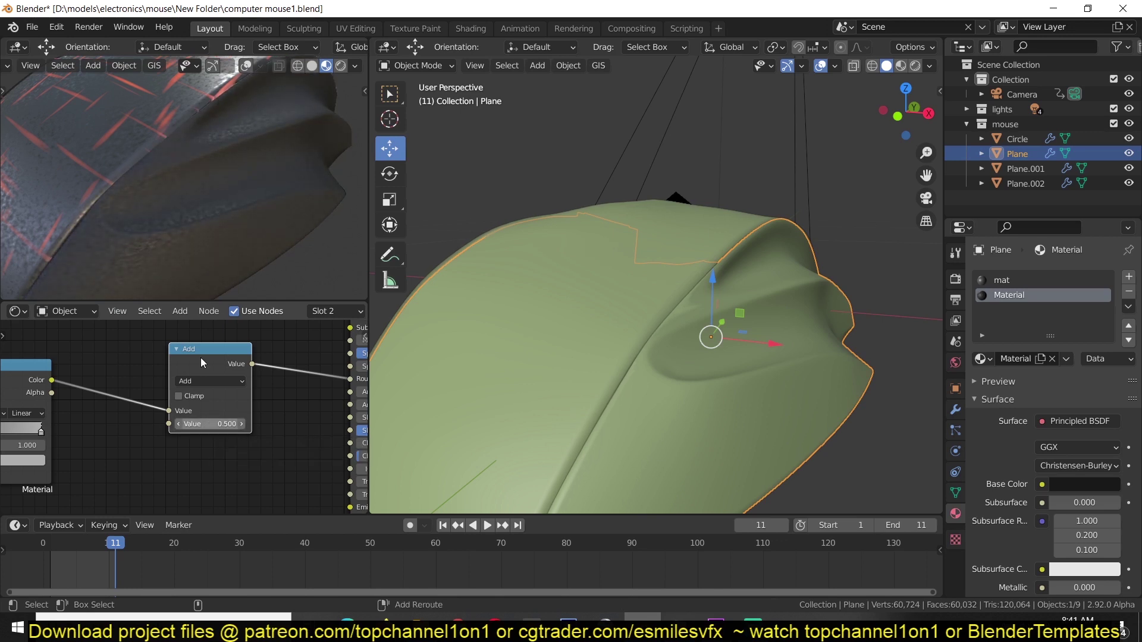
Step: Set the Add node's value to 0.230, judging the side's gloss on the whole mouse in material preview
scroll(198, 265, "down", 7)
left_click(180, 259)
middle_click_drag(198, 264, 207, 220)
scroll(180, 259, "up", 5)
scroll(145, 251, "down", 5)
scroll(166, 265, "up", 2)
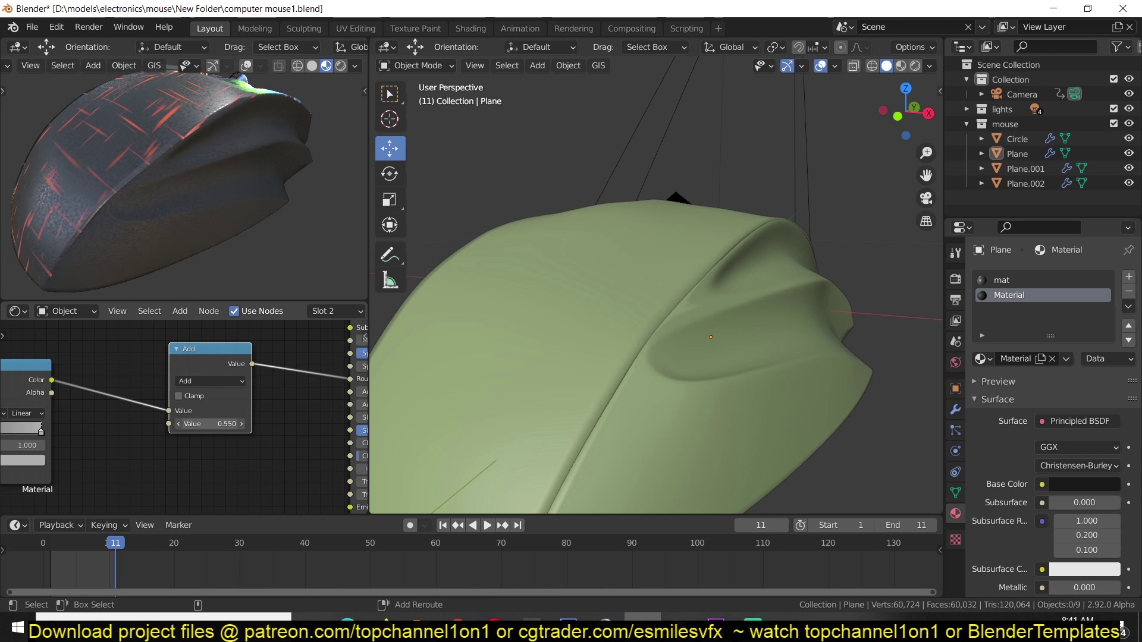
left_click_drag(212, 424, 182, 424)
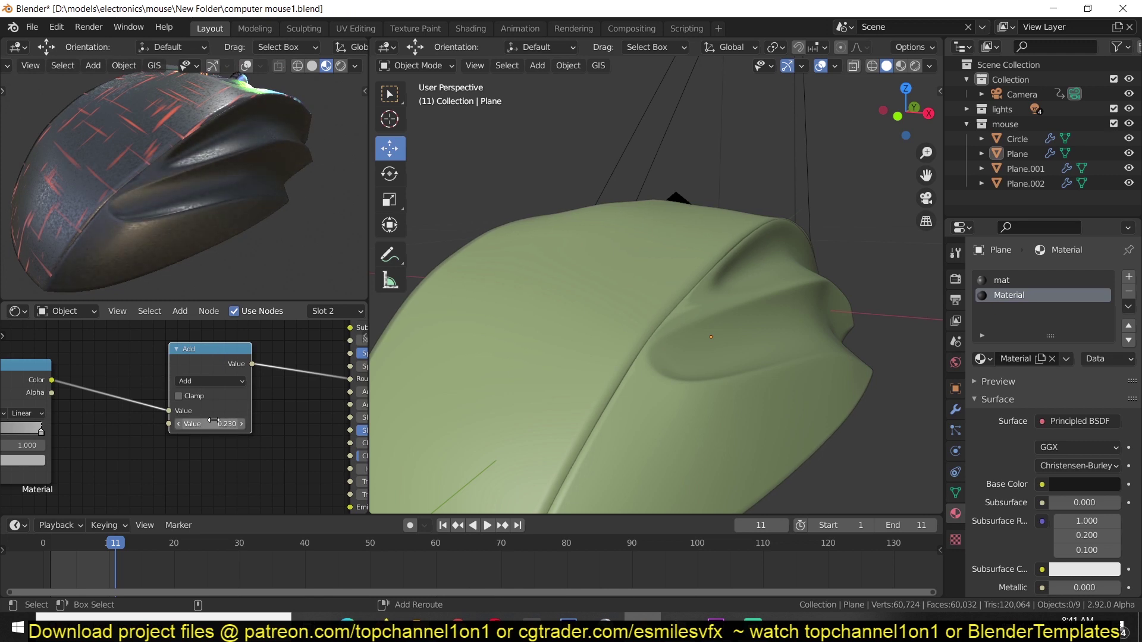
middle_click_drag(166, 279, 210, 280)
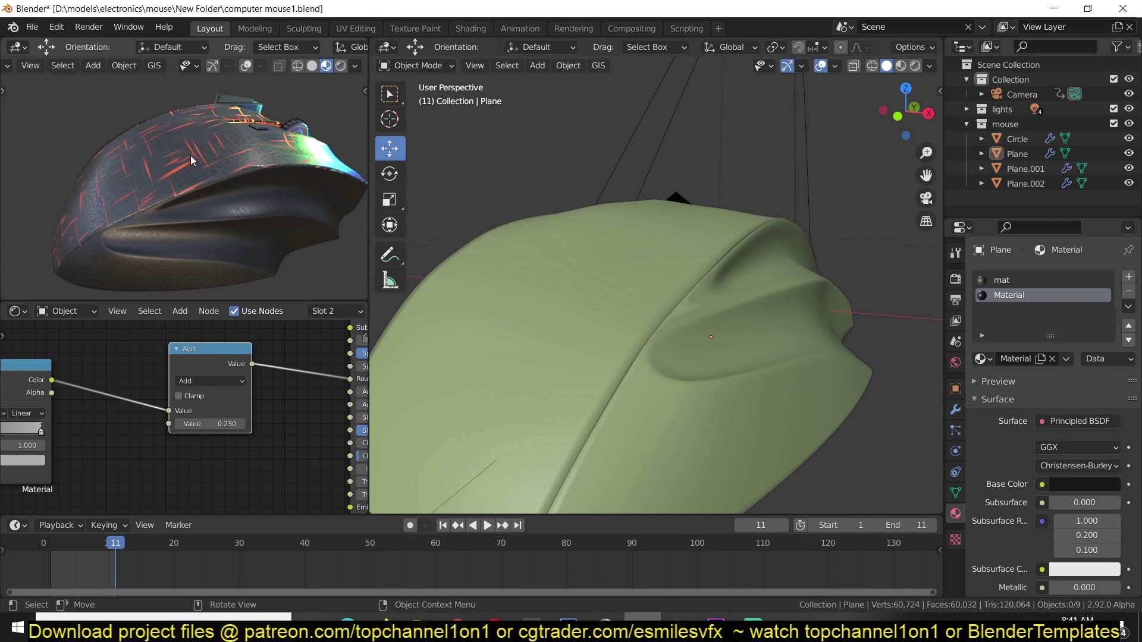
Step: Add a second Noise Texture above the roughness chain and preview its Fac output on the side faces
scroll(234, 395, "down", 4)
mouse_move(202, 420)
middle_mouse_down()
mouse_move(176, 387)
mouse_move(196, 431)
middle_mouse_up()
key("shift+a")
mouse_move(74, 337)
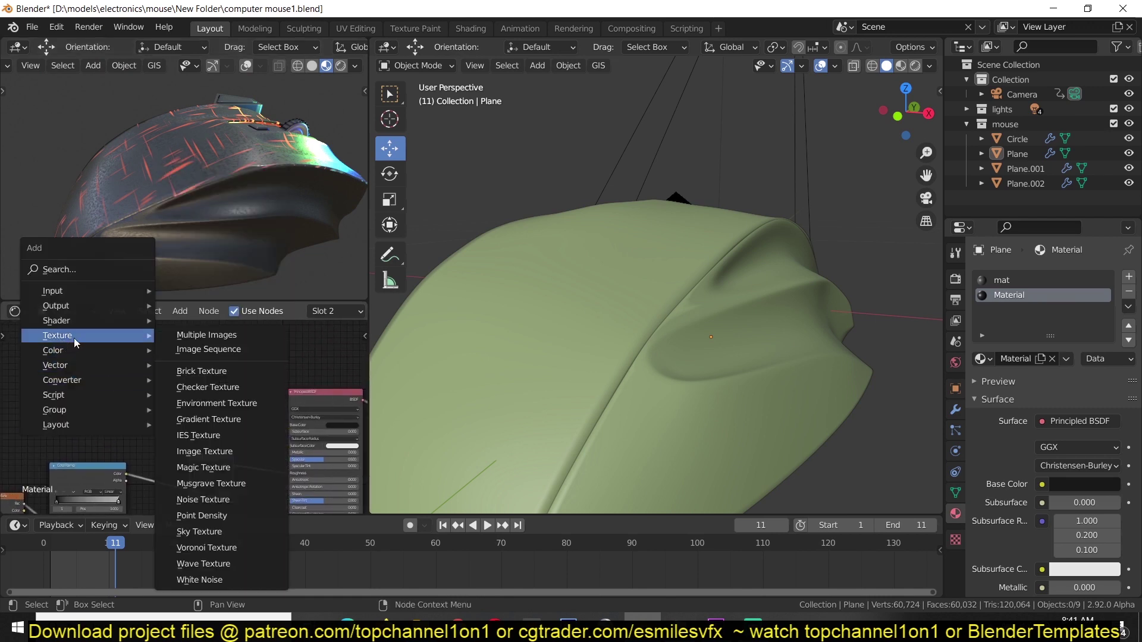
left_click(220, 499)
left_click(114, 376, "ctrl+shift")
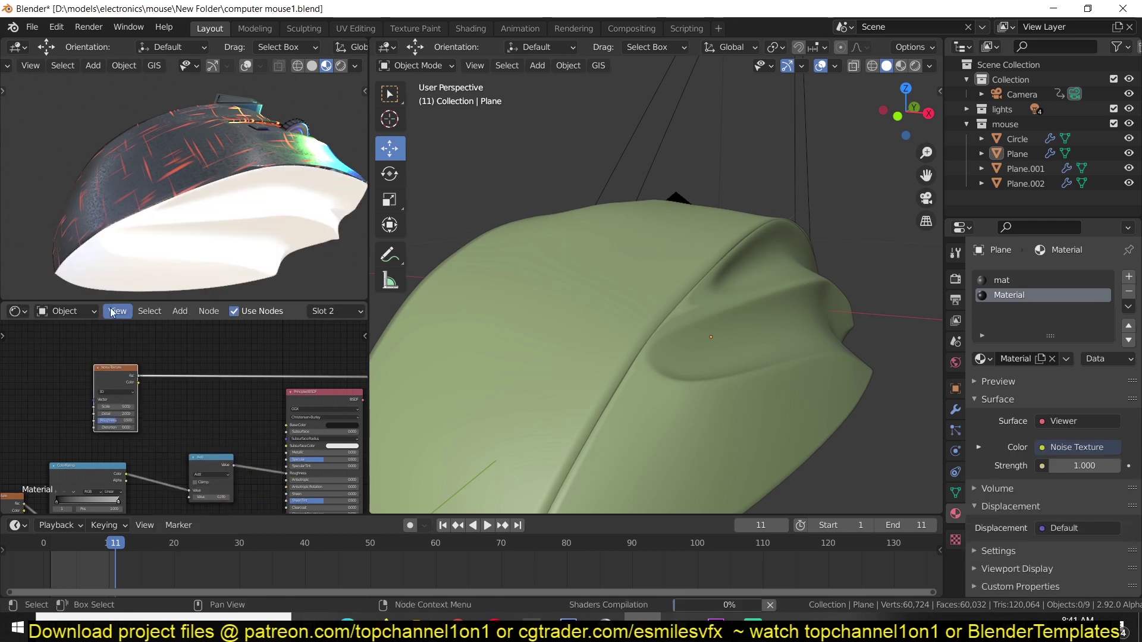
scroll(93, 388, "up", 1)
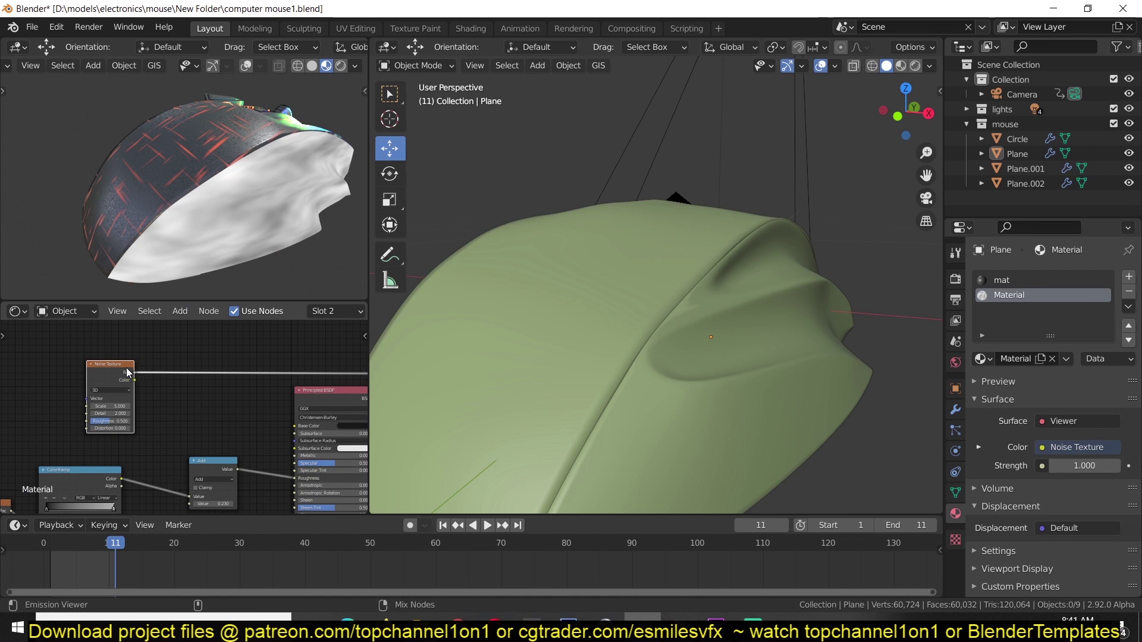
Step: Start the Shortcut VUr on-screen key display from the 3D viewport's sidebar
key("n")
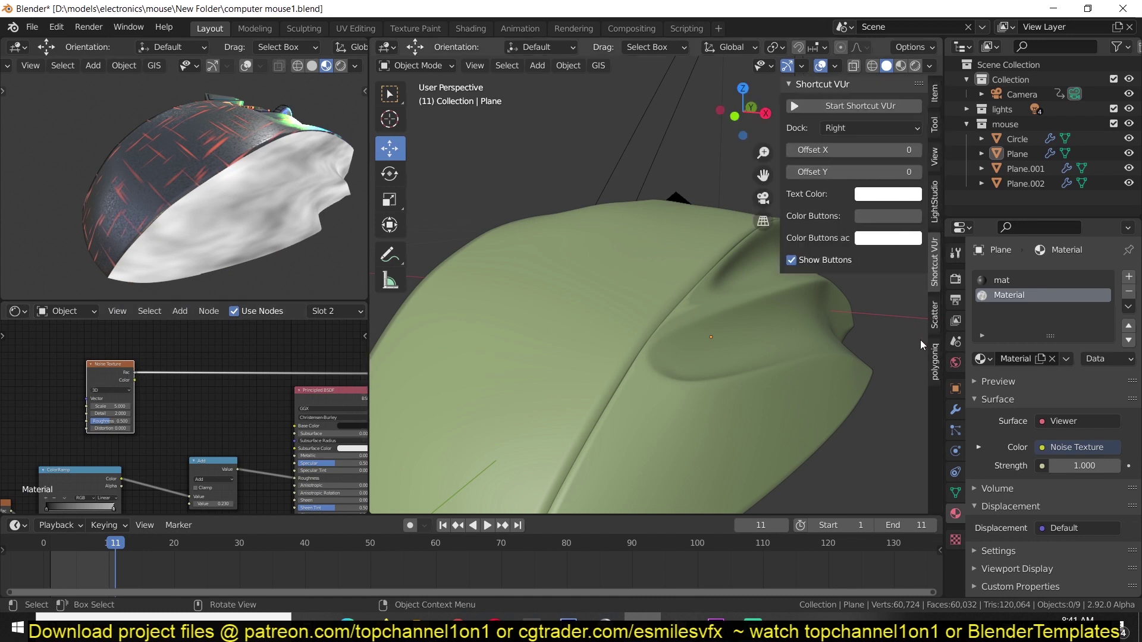
key("n")
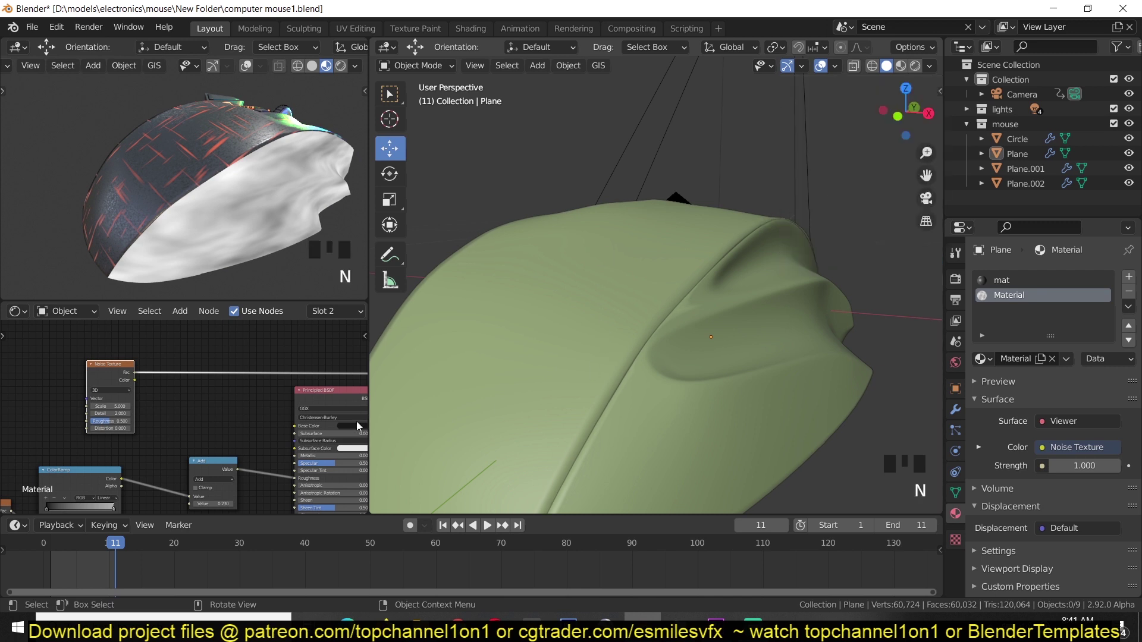
Step: Add Texture Coordinate and Mapping nodes in front of the second Noise Texture
scroll(164, 402, "up", 3)
mouse_move(63, 391)
middle_mouse_down()
mouse_move(129, 395)
mouse_move(223, 377)
middle_mouse_up()
key("ctrl+t")
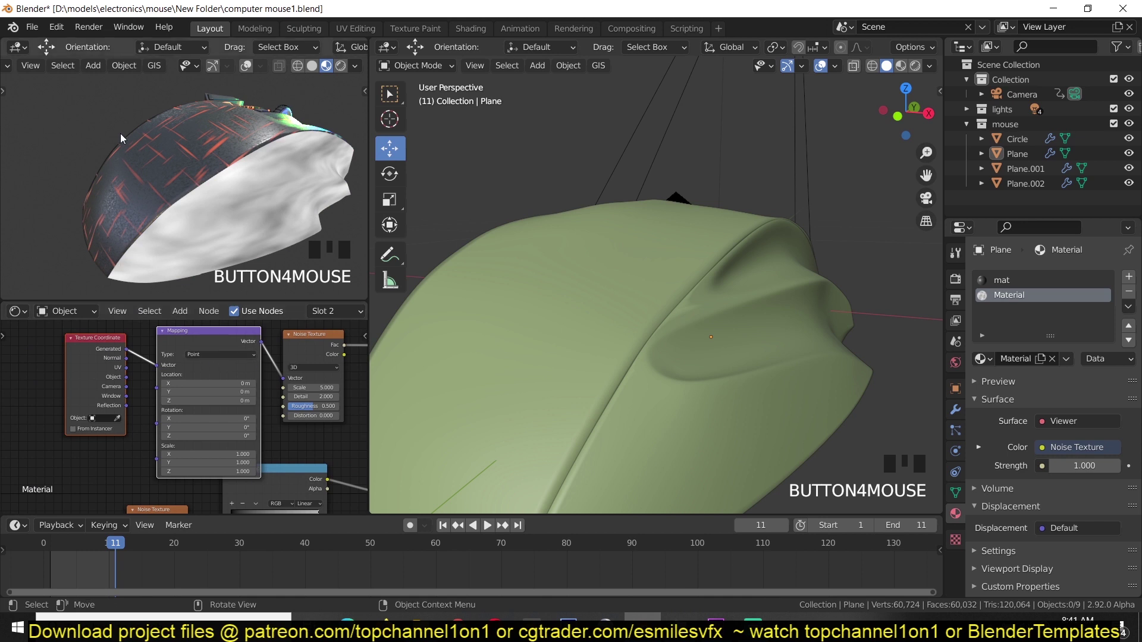
middle_click_drag(117, 478, 116, 512)
left_click(179, 311)
left_click(141, 359)
Step: Feed the Mapping node's Vector from the UV output of Texture Coordinate
scroll(192, 216, "up", 2)
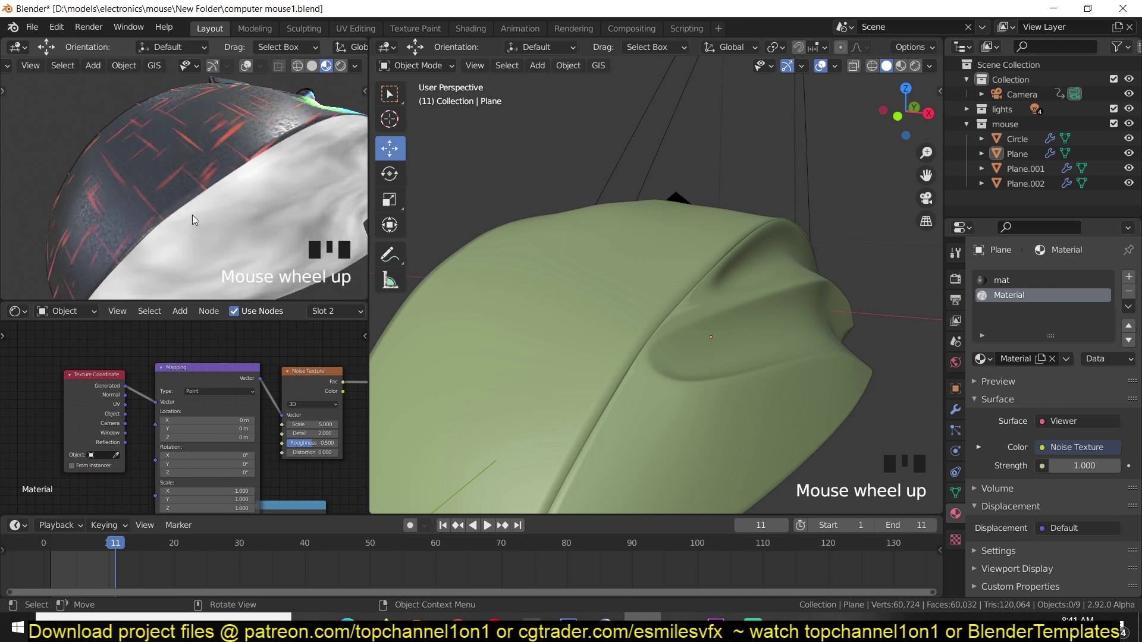
scroll(145, 281, "down", 3)
scroll(148, 278, "up", 1)
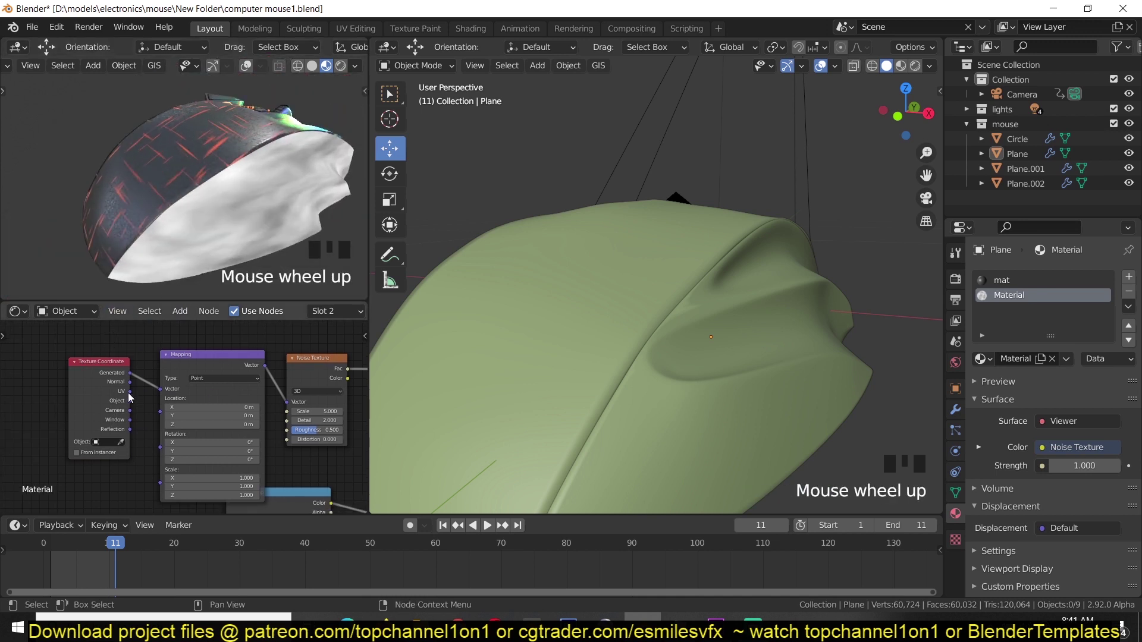
left_click_drag(130, 392, 161, 390)
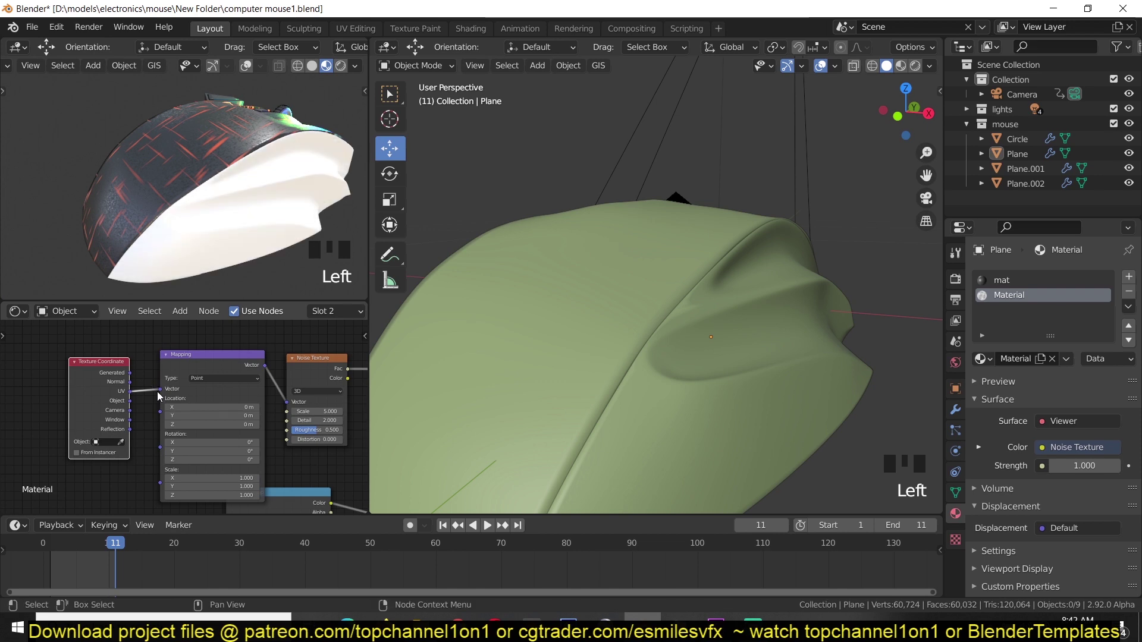
Step: Replace the outliner with the UV Editor and examine the side faces' UV layout in Edit Mode
key("Tab")
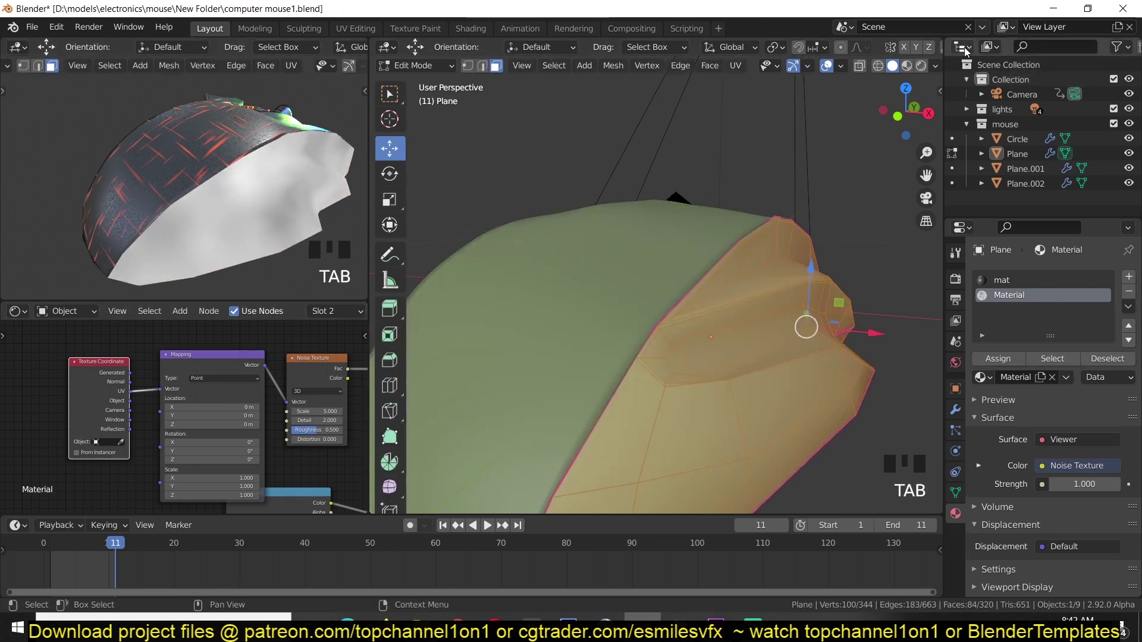
left_click(962, 47)
left_click(470, 118)
scroll(1047, 137, "down", 7)
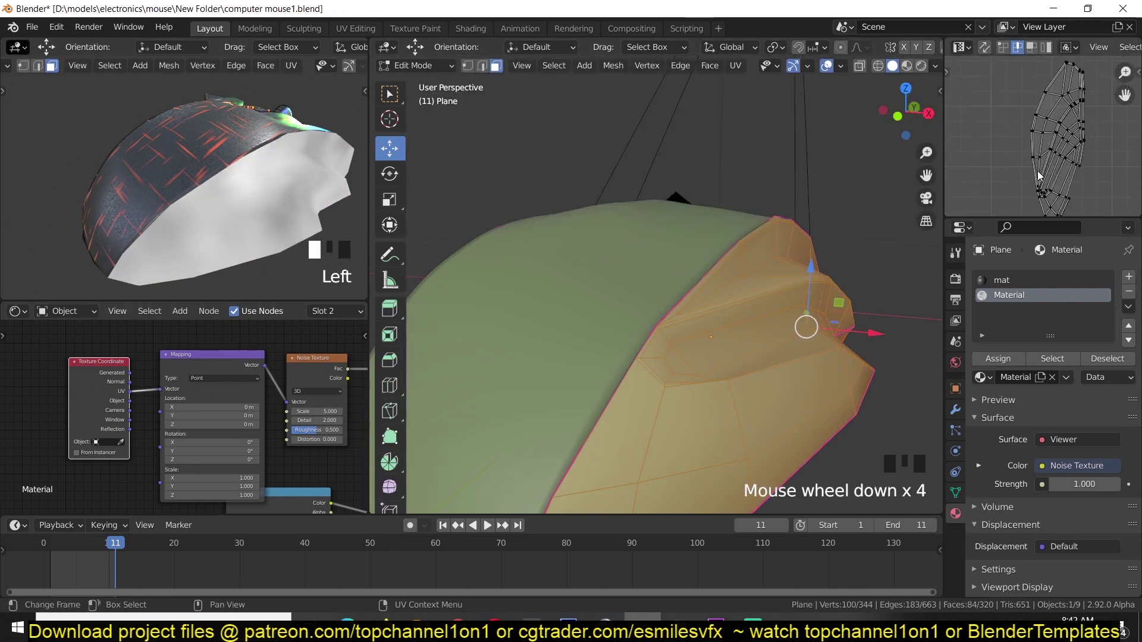
key("Tab")
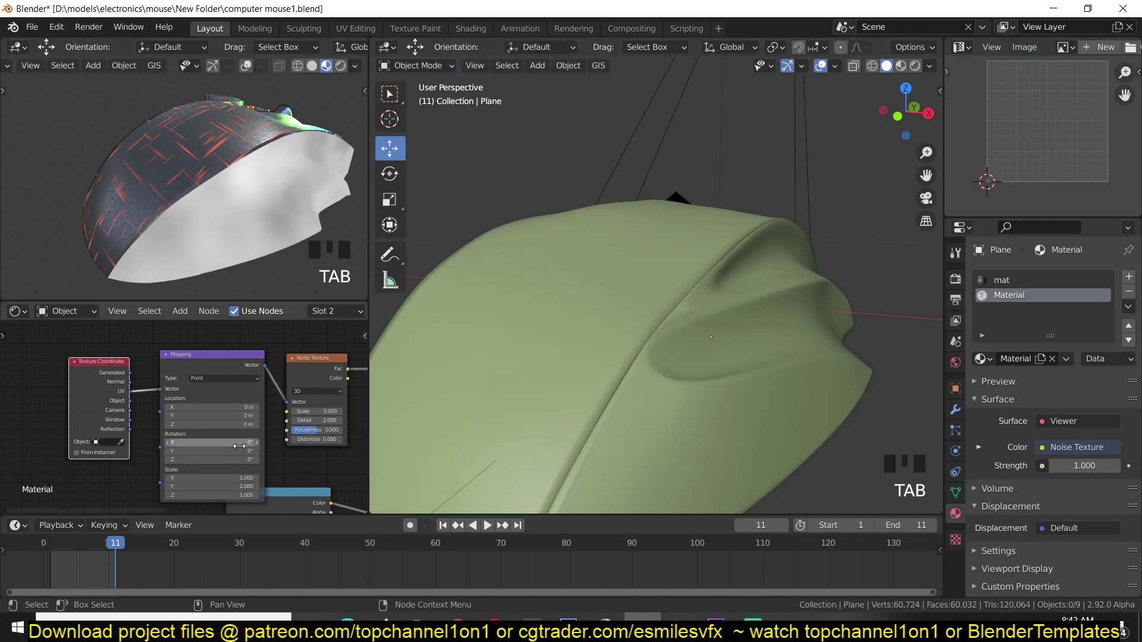
Step: Raise the Mapping node's X scale far above Y and Z to stretch the noise into streaks
scroll(280, 443, "up", 2)
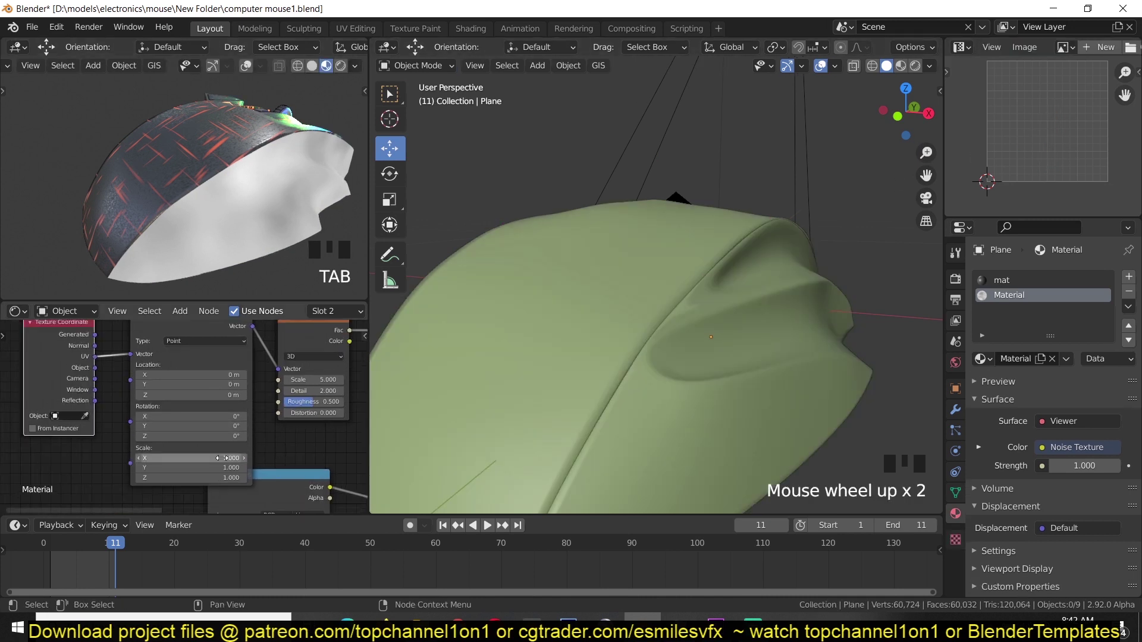
mouse_move(228, 458)
left_mouse_down()
mouse_move(280, 456)
mouse_move(226, 456)
mouse_move(202, 478)
mouse_move(177, 477)
mouse_move(254, 452)
left_mouse_up()
scroll(255, 453, "down", 4)
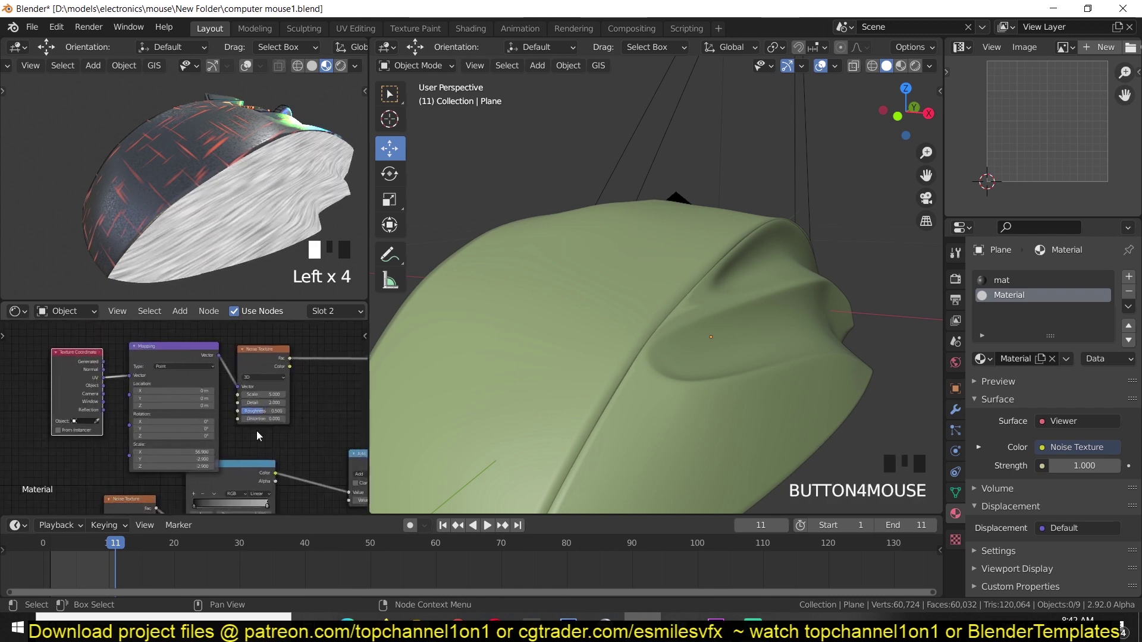
Step: Insert a ColorRamp after the streaked Noise Texture and move its black stop past the middle for higher contrast
left_click_drag(6, 435, 137, 340)
left_click(227, 367)
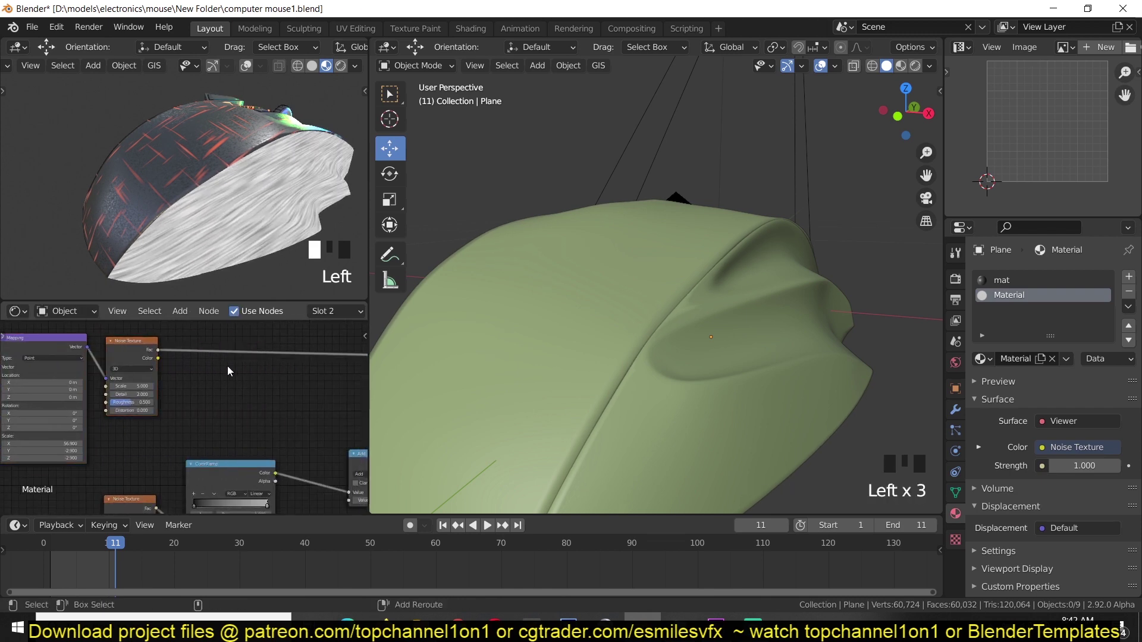
key("shift+a")
mouse_move(244, 413)
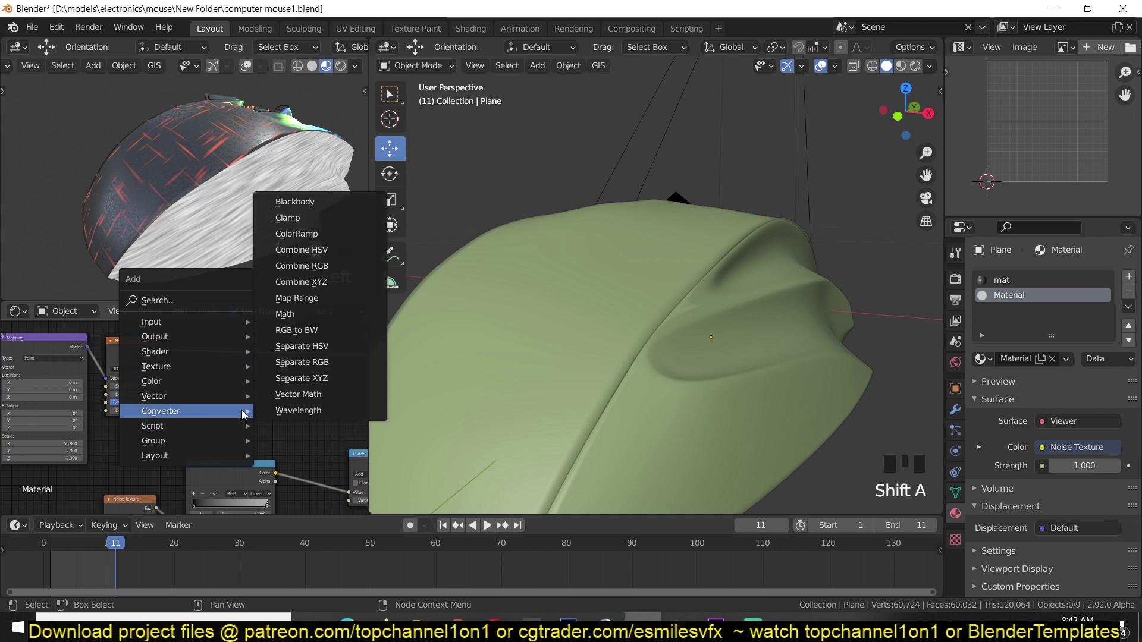
left_click(302, 234)
left_click(221, 352)
left_click_drag(222, 359, 272, 363)
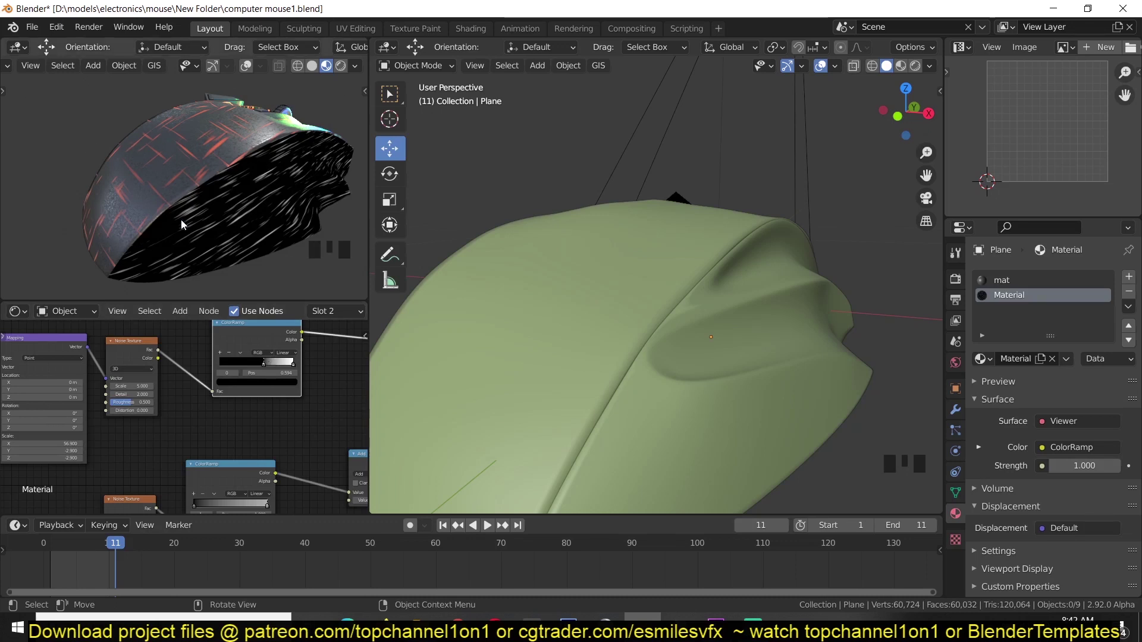
mouse_move(278, 362)
left_mouse_down()
mouse_move(210, 368)
mouse_move(229, 366)
left_mouse_up()
Step: Set the streaked Noise Texture's scale to 2.300 and the Mapping node's X scale to 47.400
scroll(257, 374, "up", 3)
left_click_drag(166, 439, 202, 439)
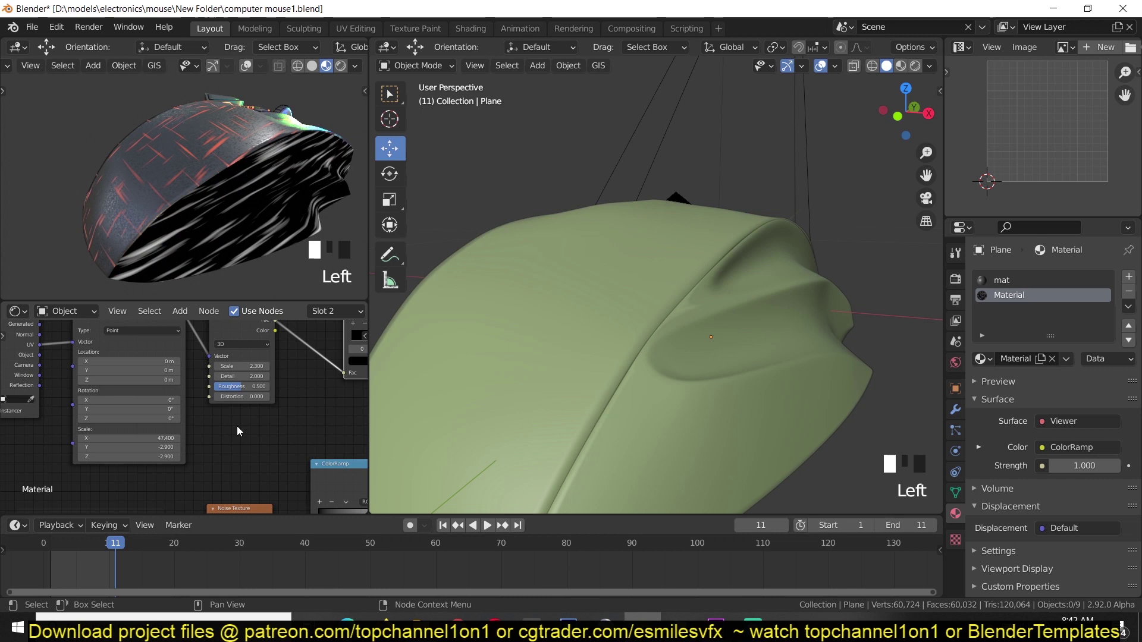
Step: Fine-tune the black stop of the streak ColorRamp to keep thin white streaks on a black background
middle_click_drag(363, 362, 235, 396)
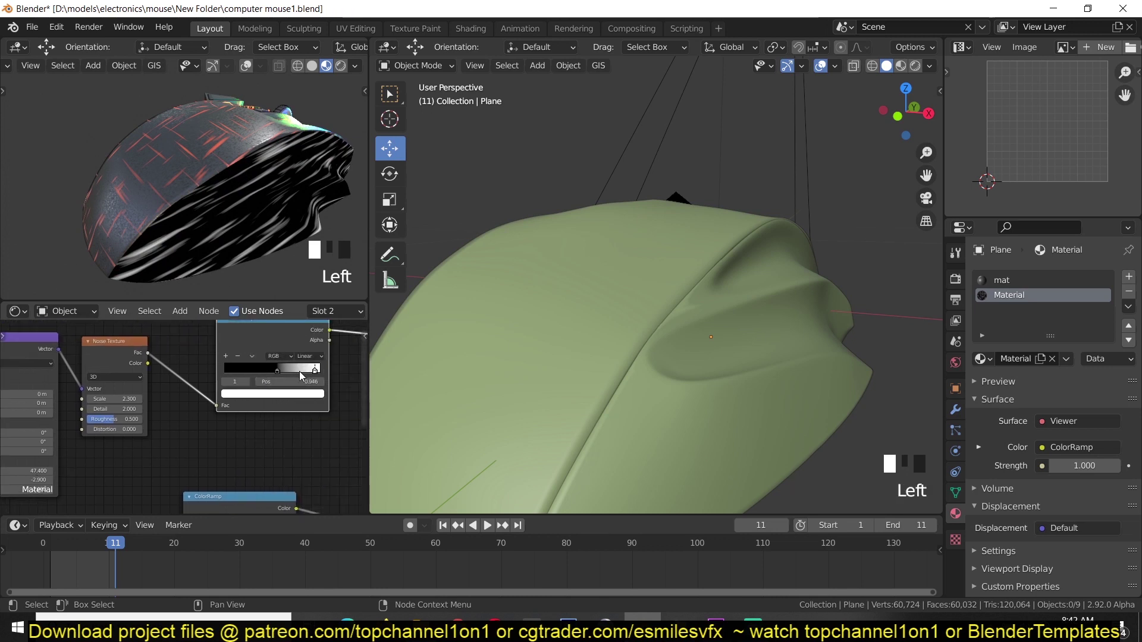
left_click_drag(299, 372, 285, 372)
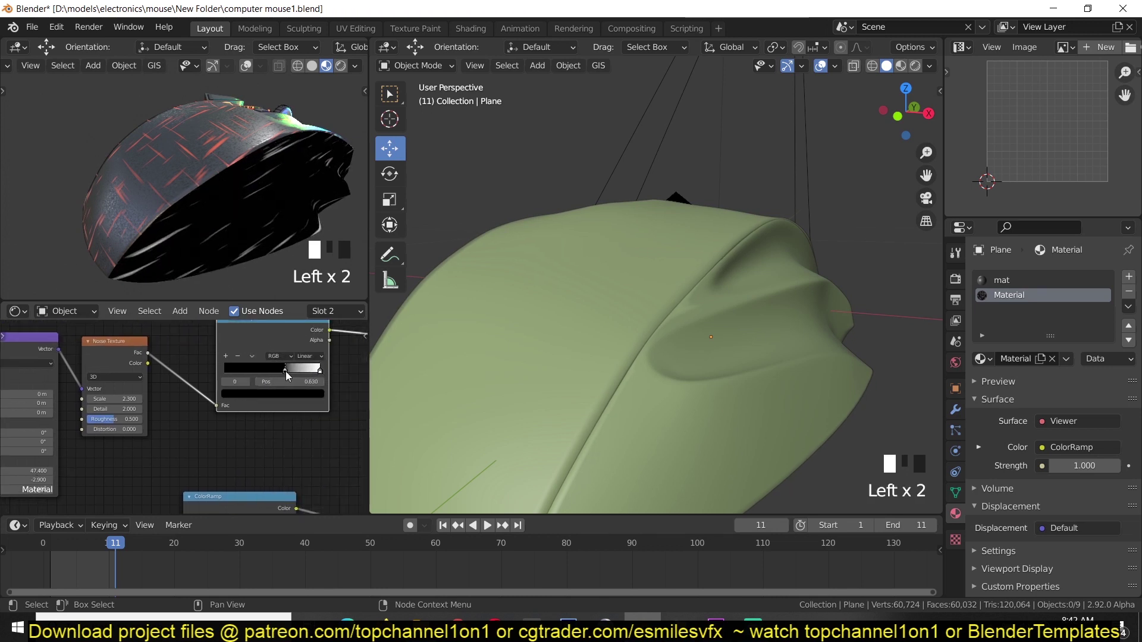
scroll(196, 417, "down", 2)
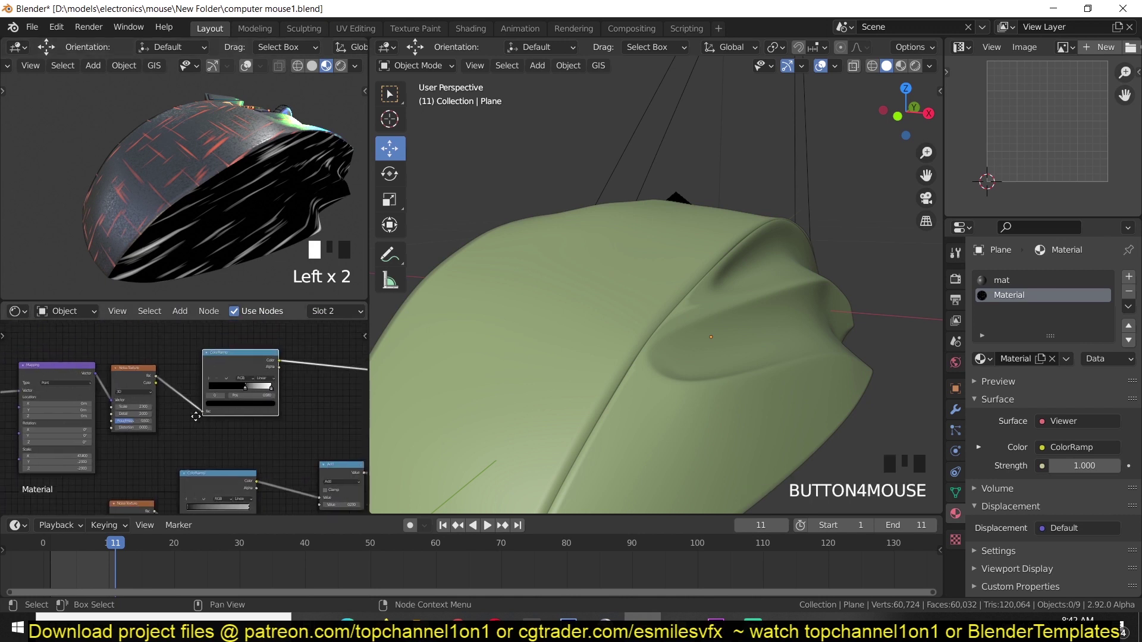
middle_click_drag(195, 416, 285, 421)
scroll(208, 443, "down", 4)
middle_click_drag(269, 359, 250, 377)
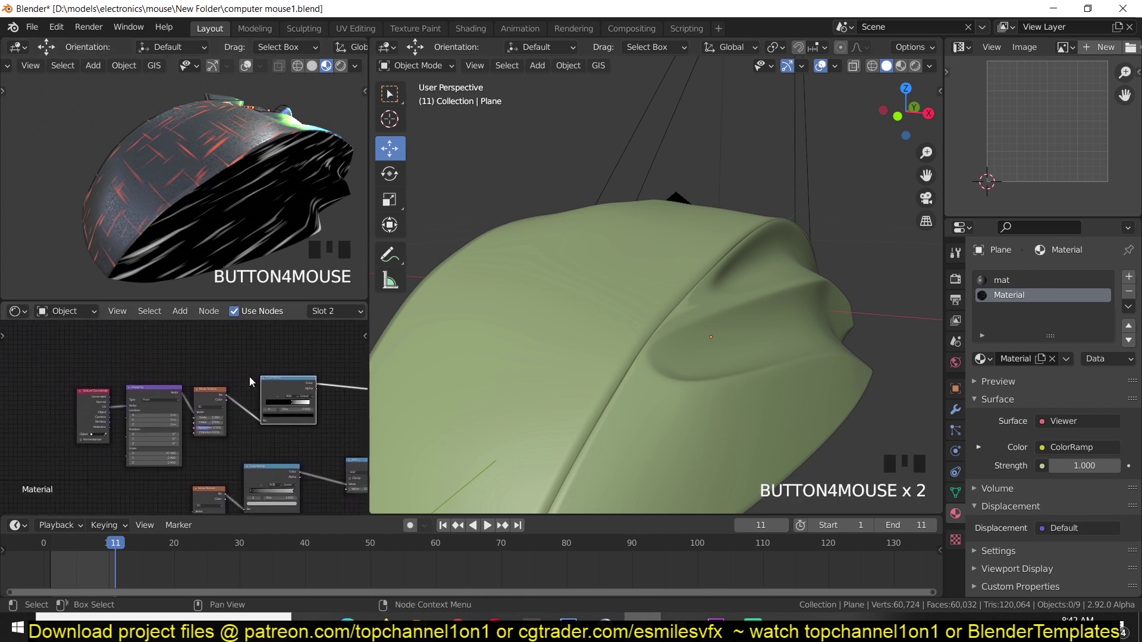
Step: Duplicate the streak chain of Texture Coordinate, Mapping, Noise Texture and ColorRamp above the original, and preview the copied ColorRamp
left_click_drag(321, 348, 38, 467)
middle_click_drag(172, 345, 171, 371)
key("shift+d")
left_click(178, 349)
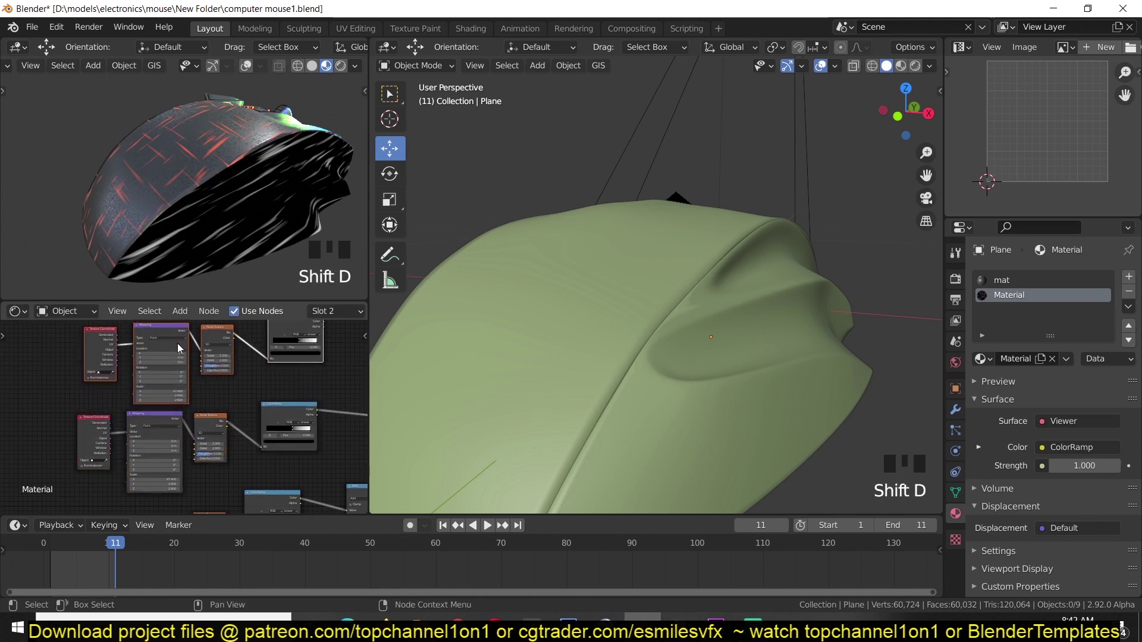
middle_click_drag(215, 402, 86, 377)
left_click(289, 361, "ctrl+shift")
left_click(276, 379, "ctrl+shift")
Step: Set the copied Mapping node's X scale to -2.000 and Y scale to 62.000 so the streaks run crosswise
scroll(184, 416, "up", 5)
scroll(122, 448, "up", 3)
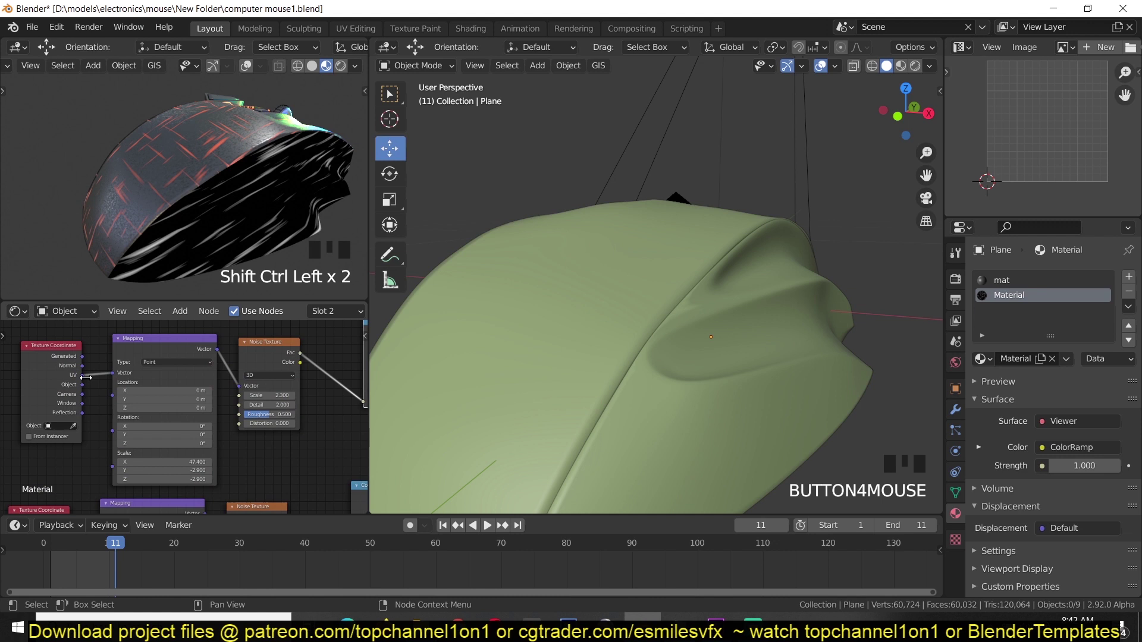
scroll(208, 426, "up", 1)
middle_click_drag(192, 474, 207, 418)
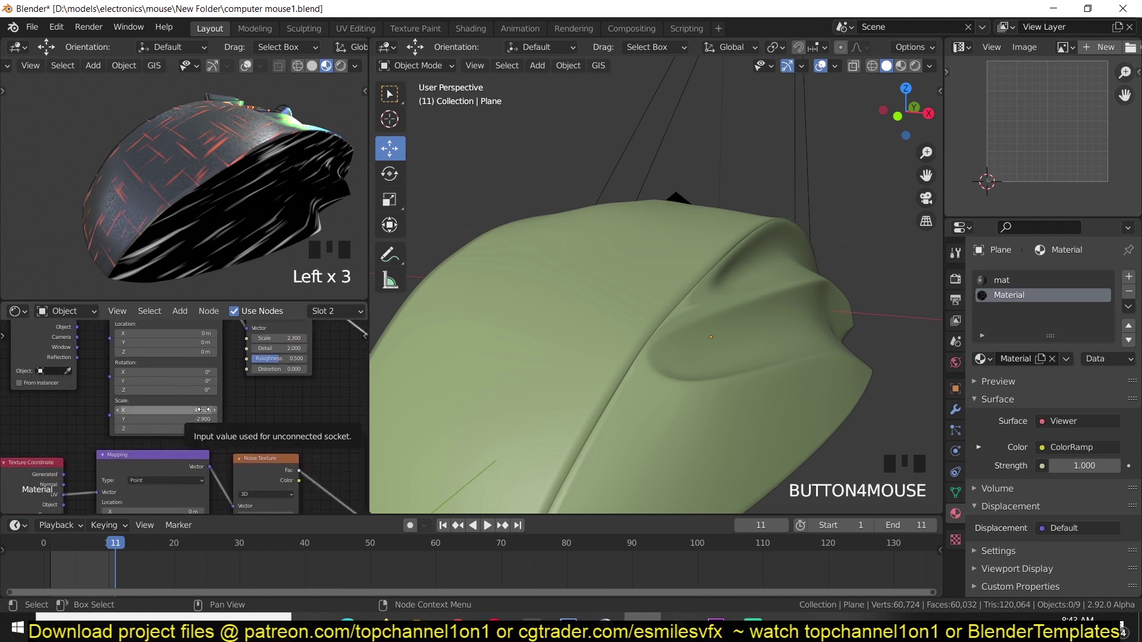
left_click(203, 411)
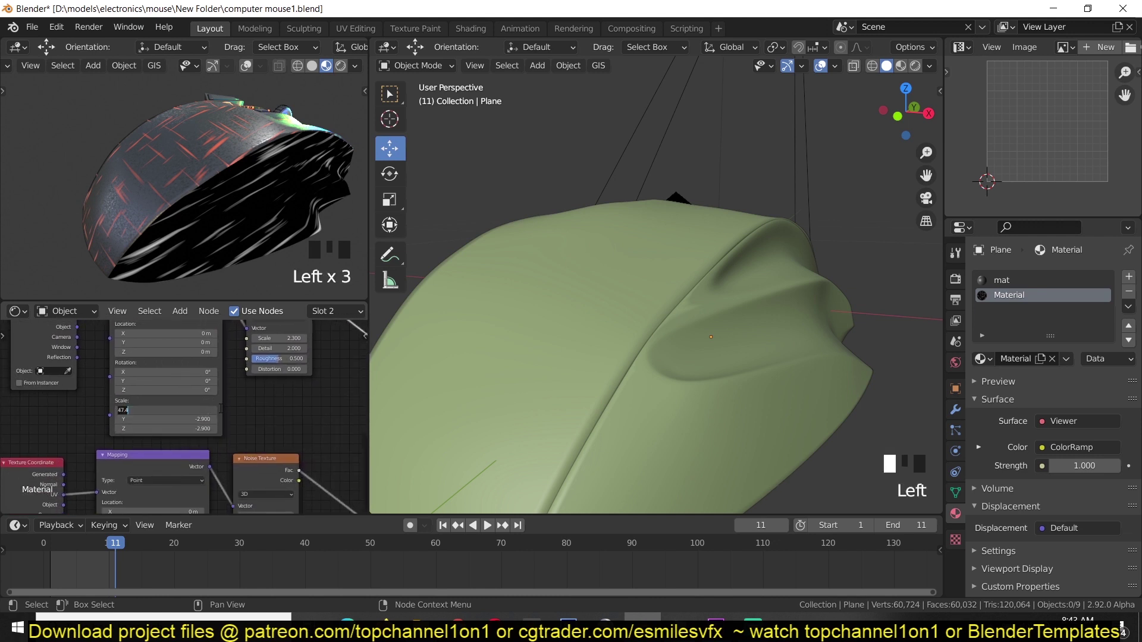
left_click(250, 417)
left_click_drag(201, 420, 134, 419)
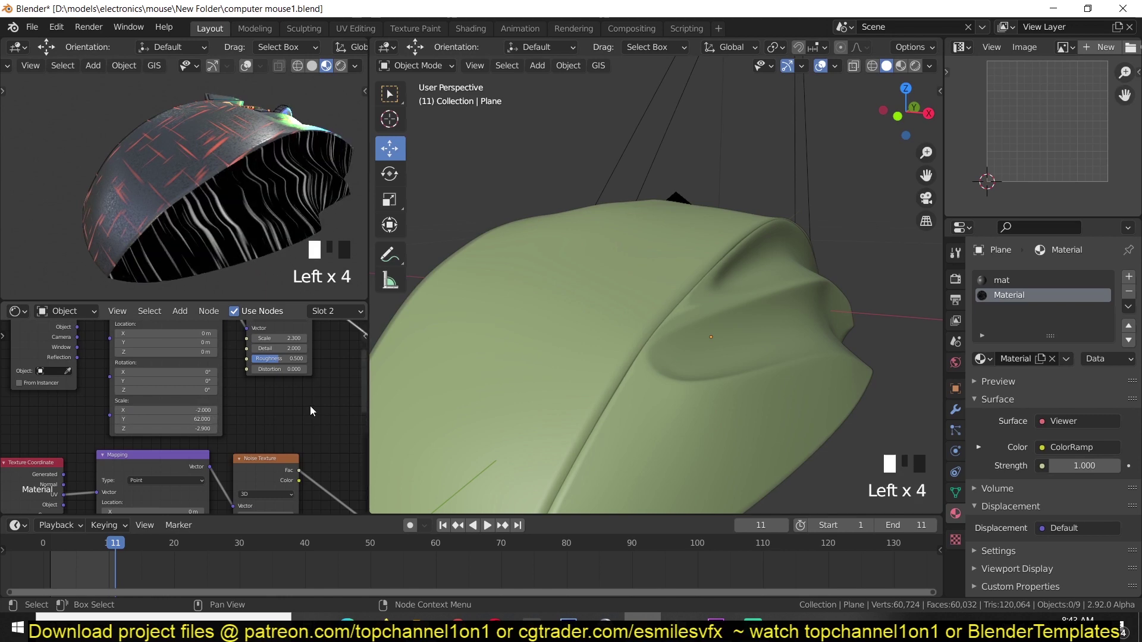
Step: Combine the colour outputs of the two streak ColorRamps in a new Mix node placed between them
scroll(310, 406, "down", 5)
middle_click_drag(301, 408, 189, 425)
middle_click_drag(254, 405, 174, 372)
scroll(174, 372, "down", 4)
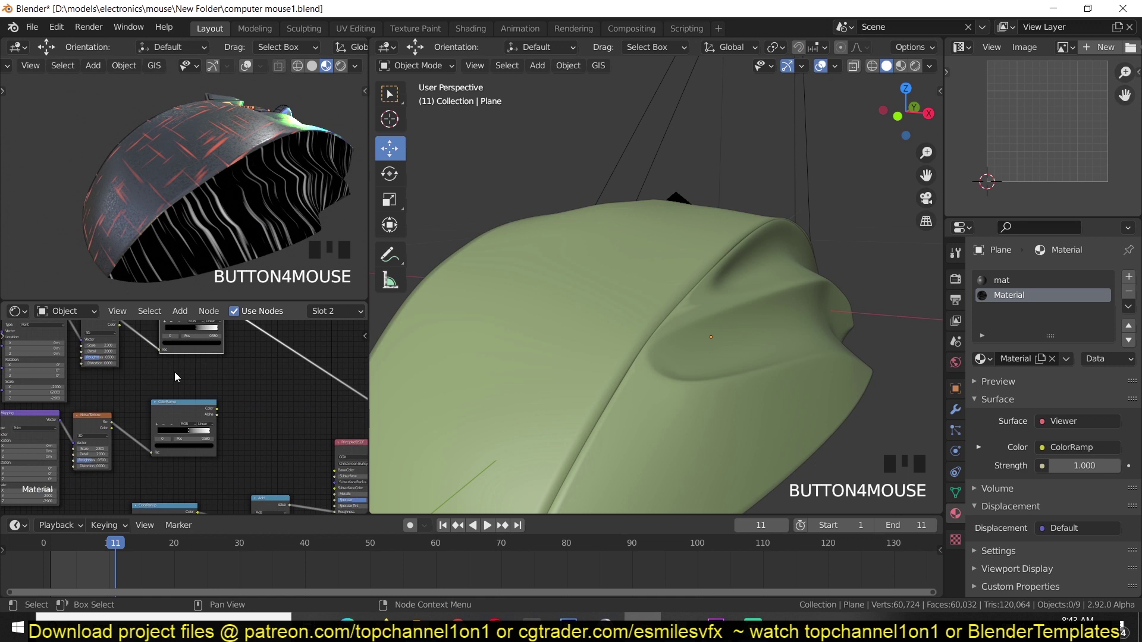
middle_click_drag(187, 424, 191, 400)
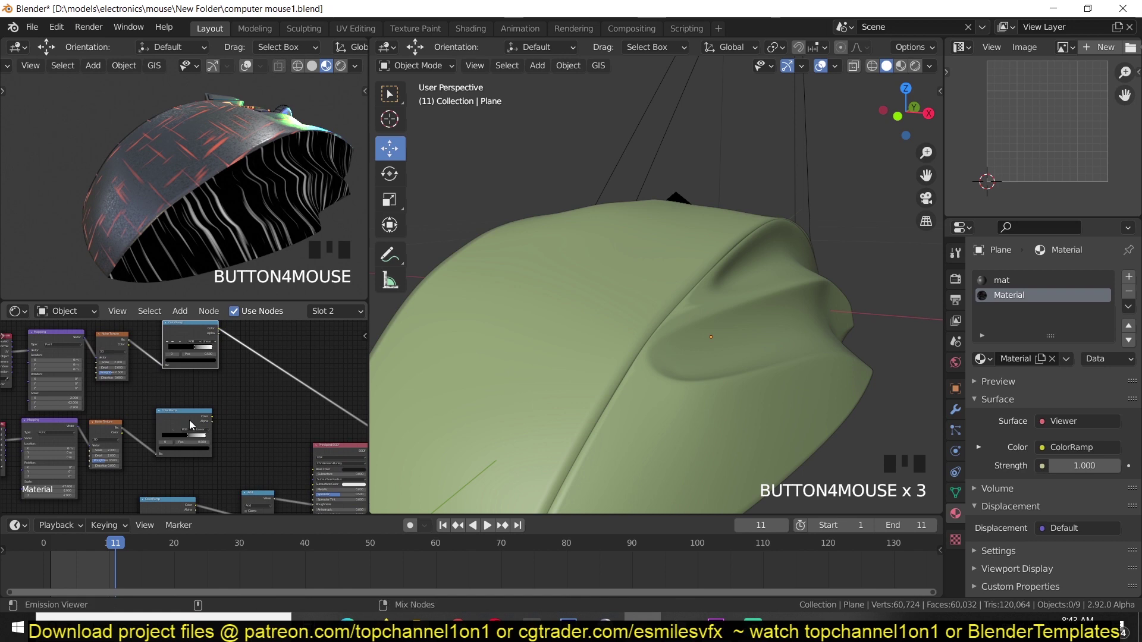
right_click_drag(189, 420, 193, 354, "ctrl+shift")
scroll(294, 416, "up", 4)
middle_click_drag(294, 415, 286, 419)
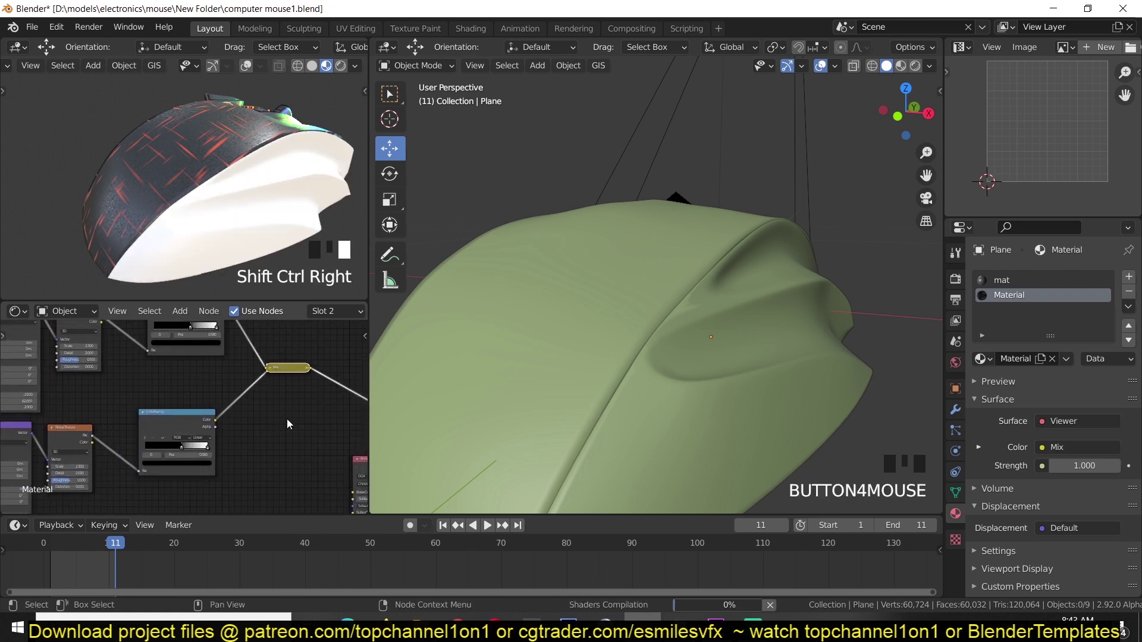
scroll(253, 381, "down", 2)
left_click(260, 381)
scroll(252, 391, "up", 3)
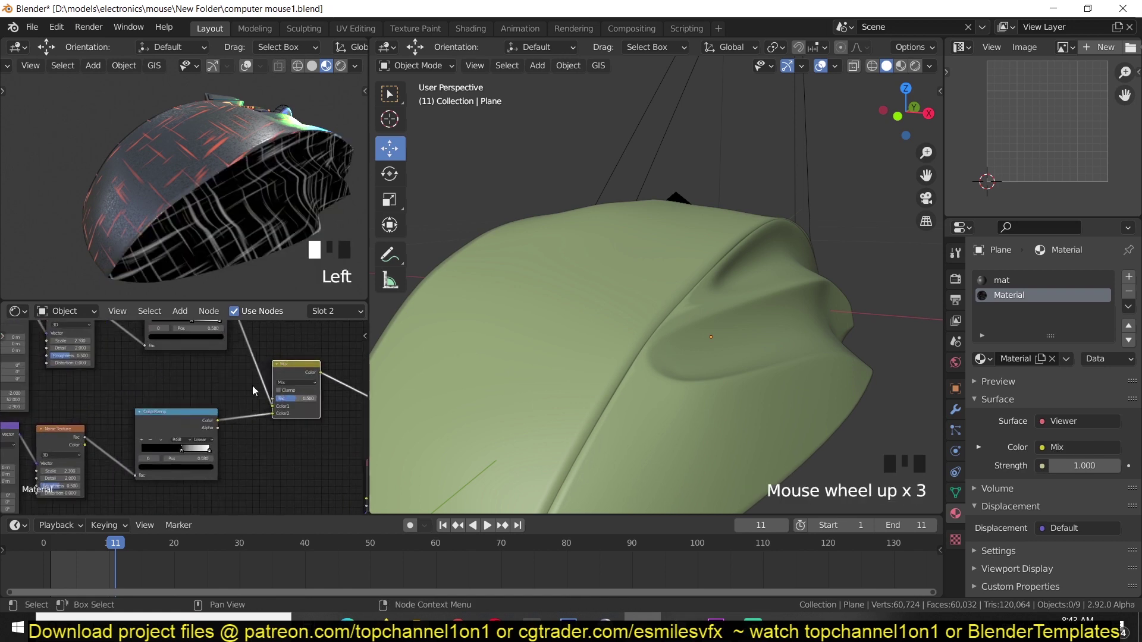
Step: Set the streak Mix node's blending mode to Add and its factor to 1.000
key("grave")
scroll(304, 402, "up", 2)
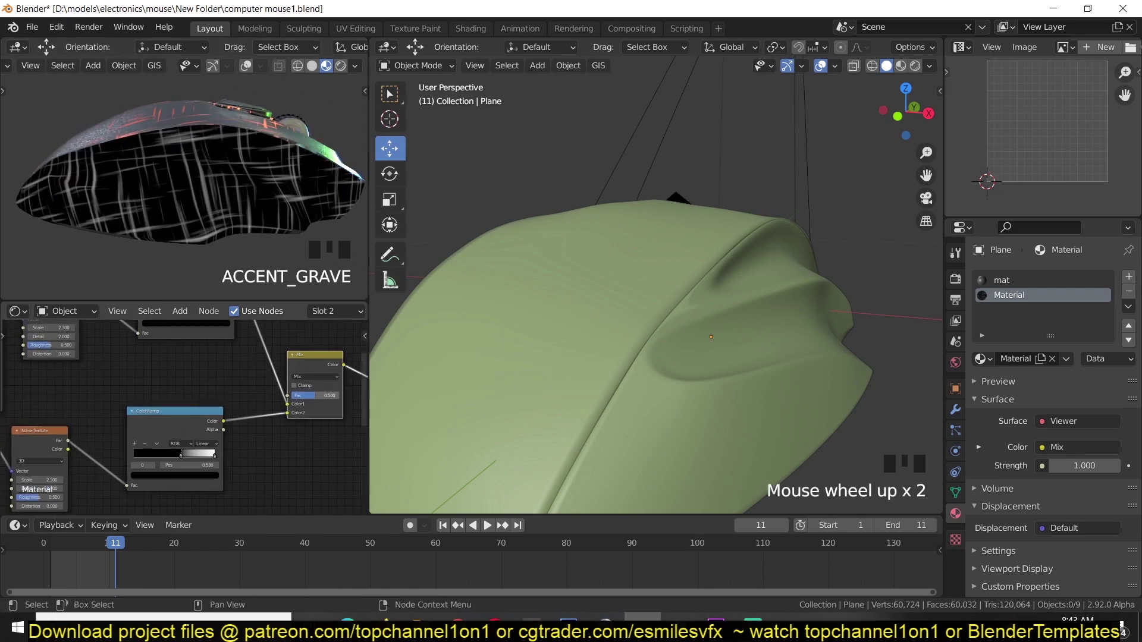
left_click_drag(305, 395, 333, 395)
left_click(191, 406)
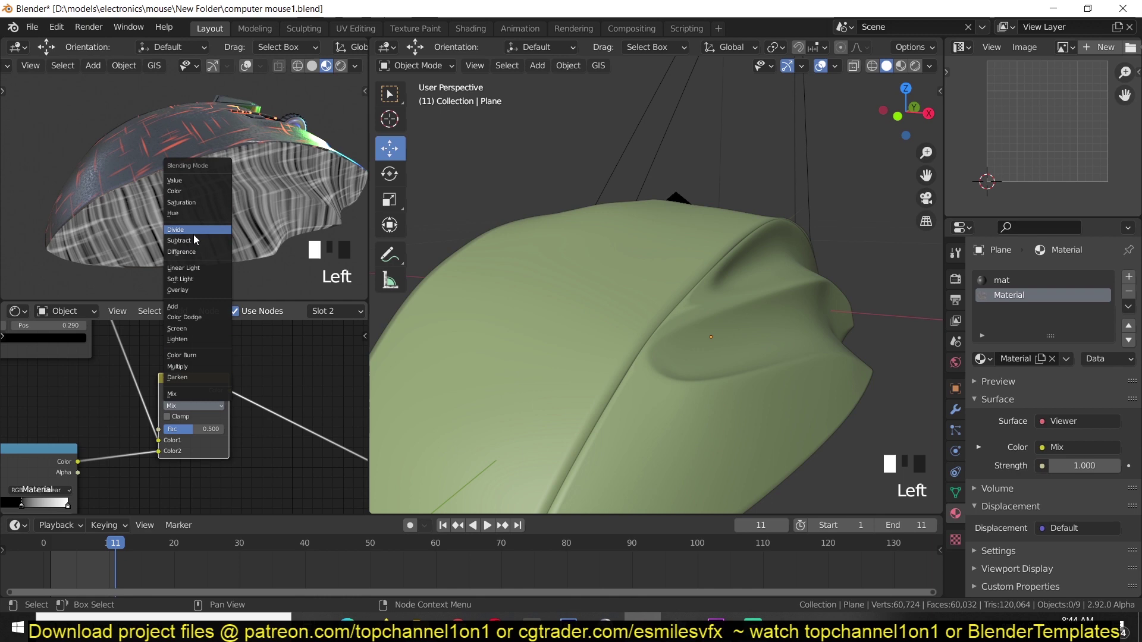
left_click(174, 307)
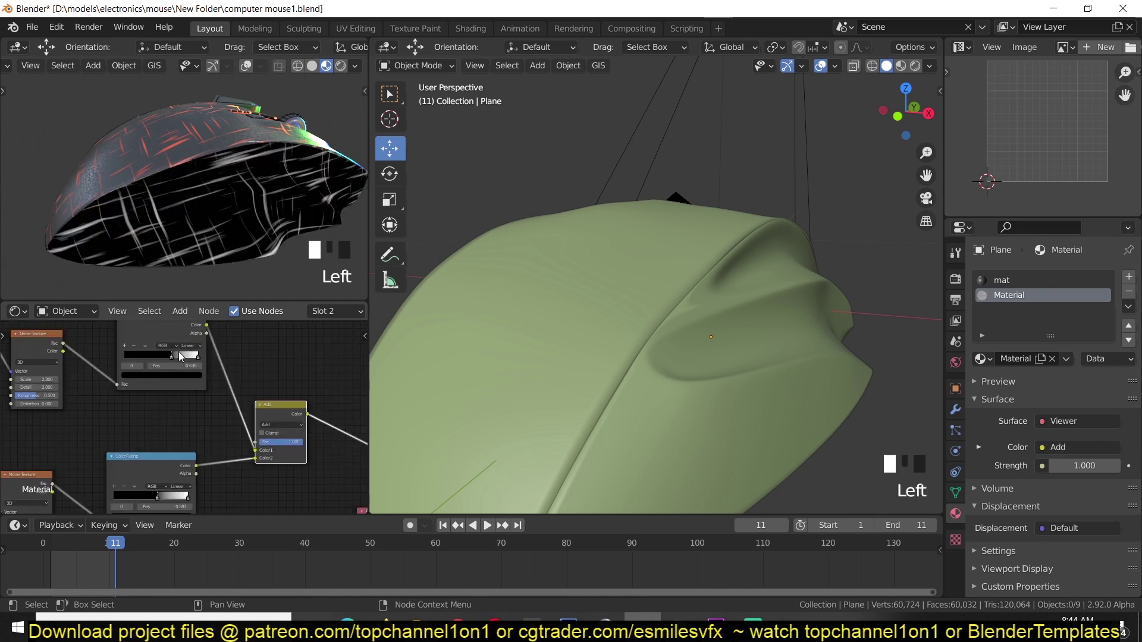
middle_click_drag(197, 265, 132, 237)
key("grave")
Step: Add a Translucent BSDF above the Principled BSDF and connect it to the Material Output for preview
scroll(141, 265, "down", 2)
middle_click_drag(202, 384, 84, 356)
scroll(123, 368, "up", 3)
key("shift+a")
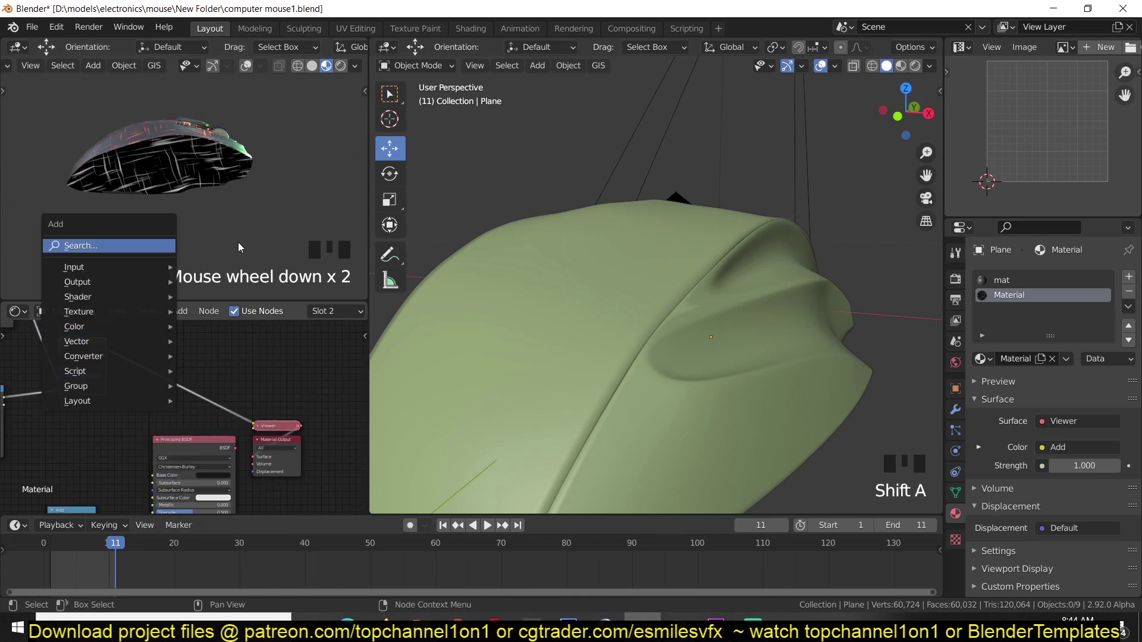
key("shift+a")
key("shift+a")
mouse_move(126, 361)
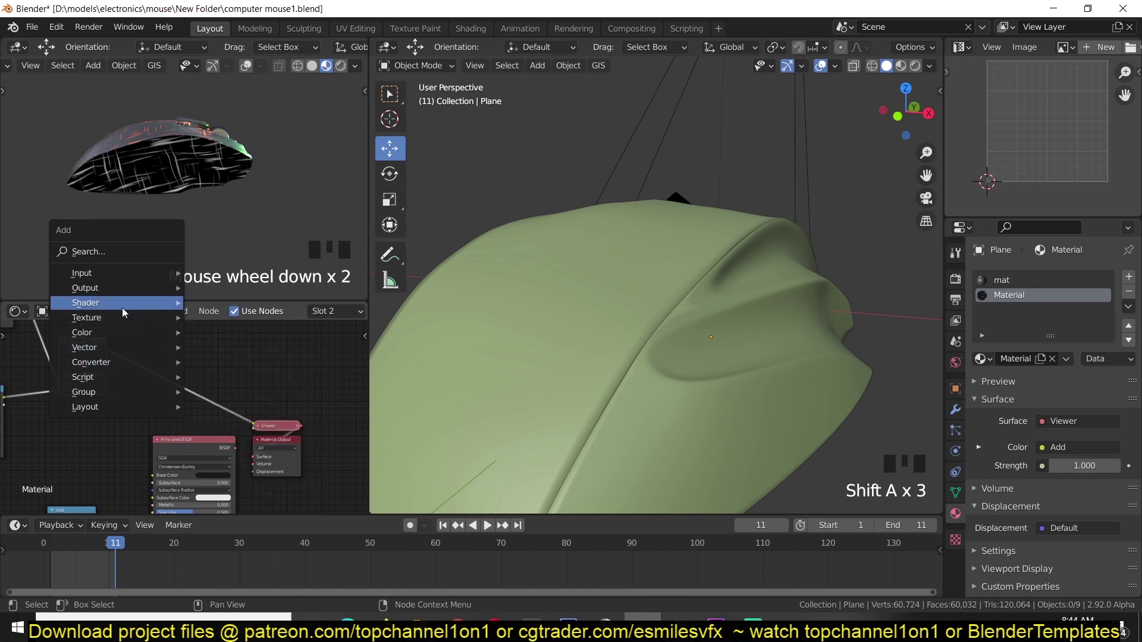
mouse_move(122, 304)
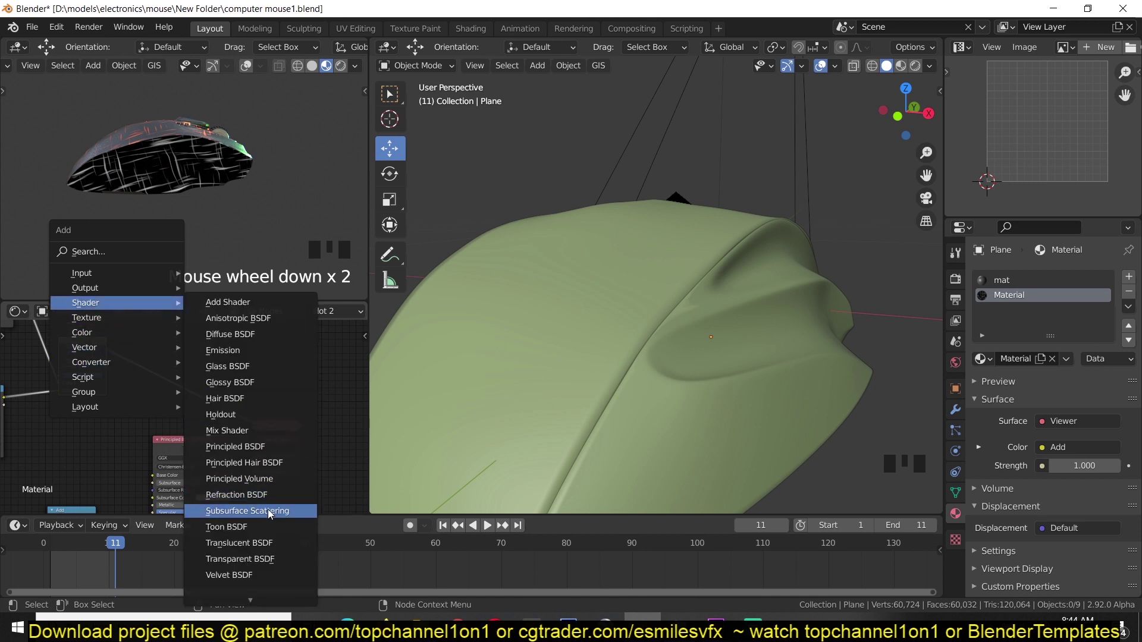
left_click(244, 548)
left_click(208, 349)
left_click(246, 365, "ctrl+shift")
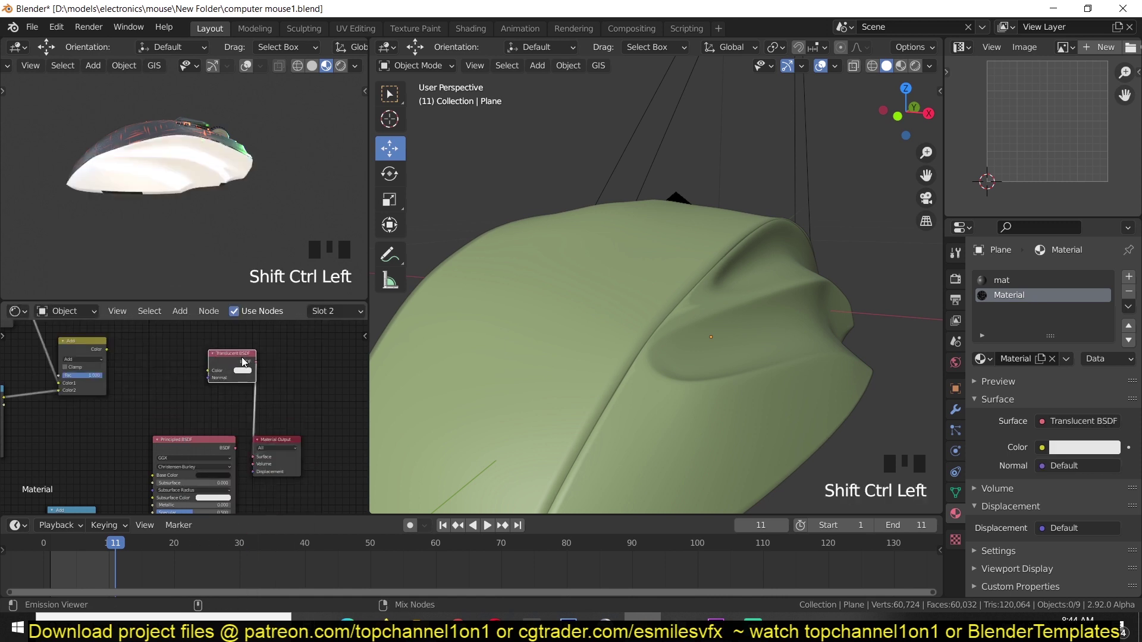
Step: Display the main viewport in wireframe shading, looking at the computer mouse from its side
key("grave")
middle_click_drag(168, 239, 102, 237)
key("grave")
key("grave")
middle_click_drag(154, 203, 113, 225)
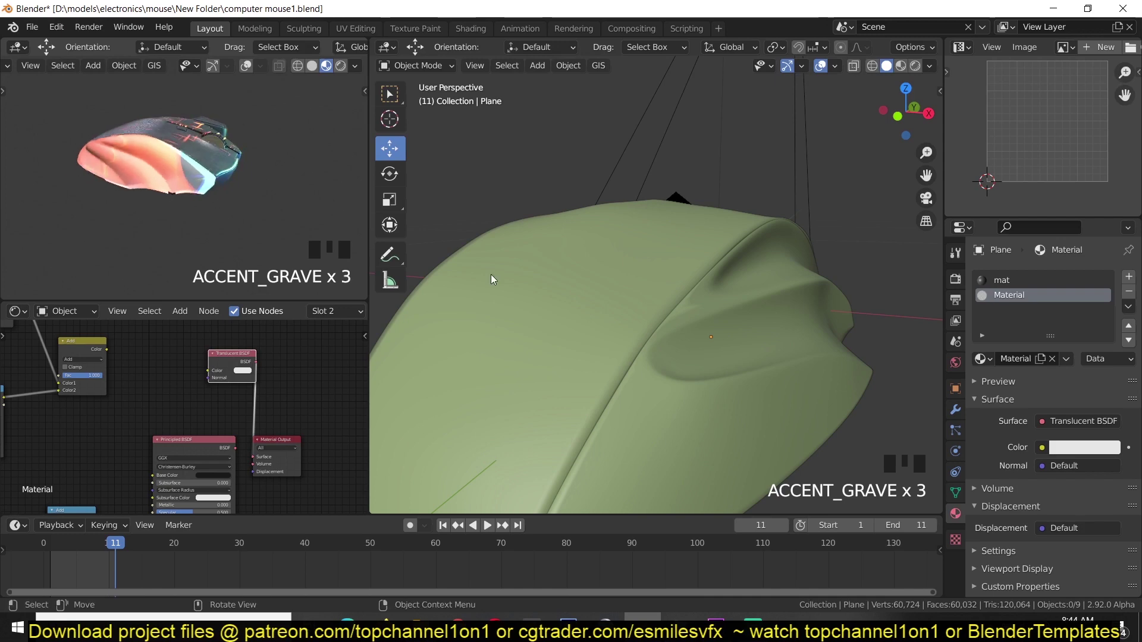
scroll(492, 275, "down", 4)
key("grave")
mouse_move(539, 280)
middle_mouse_down()
mouse_move(658, 286)
mouse_move(691, 323)
mouse_move(629, 297)
mouse_move(581, 326)
mouse_move(743, 274)
middle_mouse_up()
scroll(658, 286, "up", 3)
key("z")
left_click(626, 286)
key("grave")
key("grave")
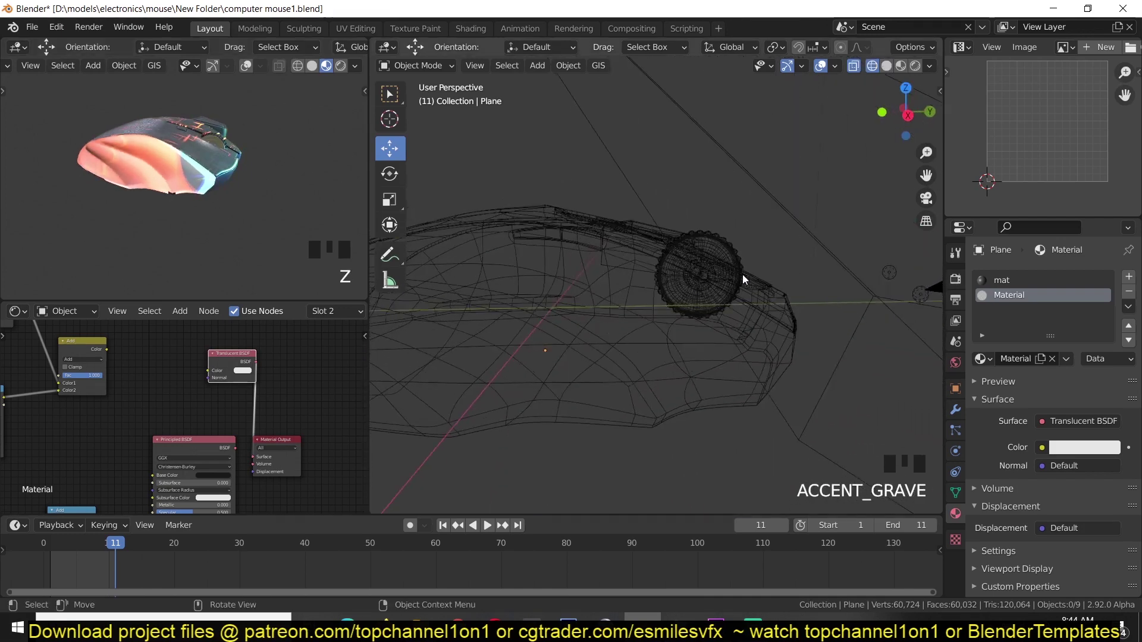
Step: Select the two point lights in front of the computer mouse and move them about -0.56 m along Y into its body
left_click(901, 253)
left_click(914, 300, "shift")
scroll(869, 309, "down", 4)
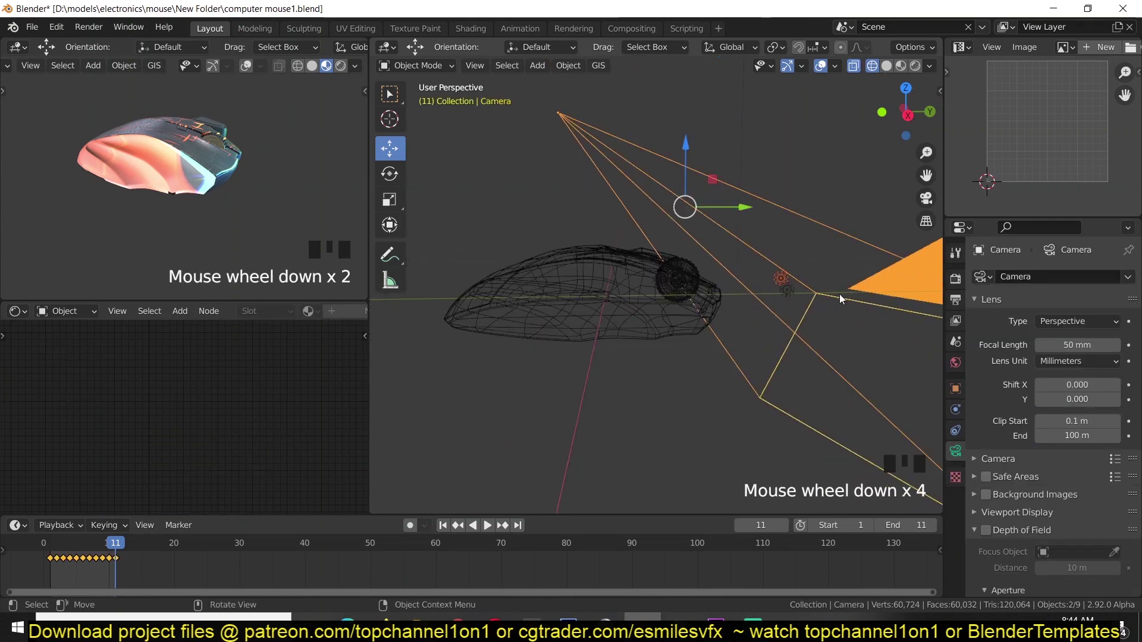
left_click(781, 278)
left_click(786, 292, "shift")
left_click_drag(786, 291, 596, 298)
middle_click_drag(596, 298, 630, 305)
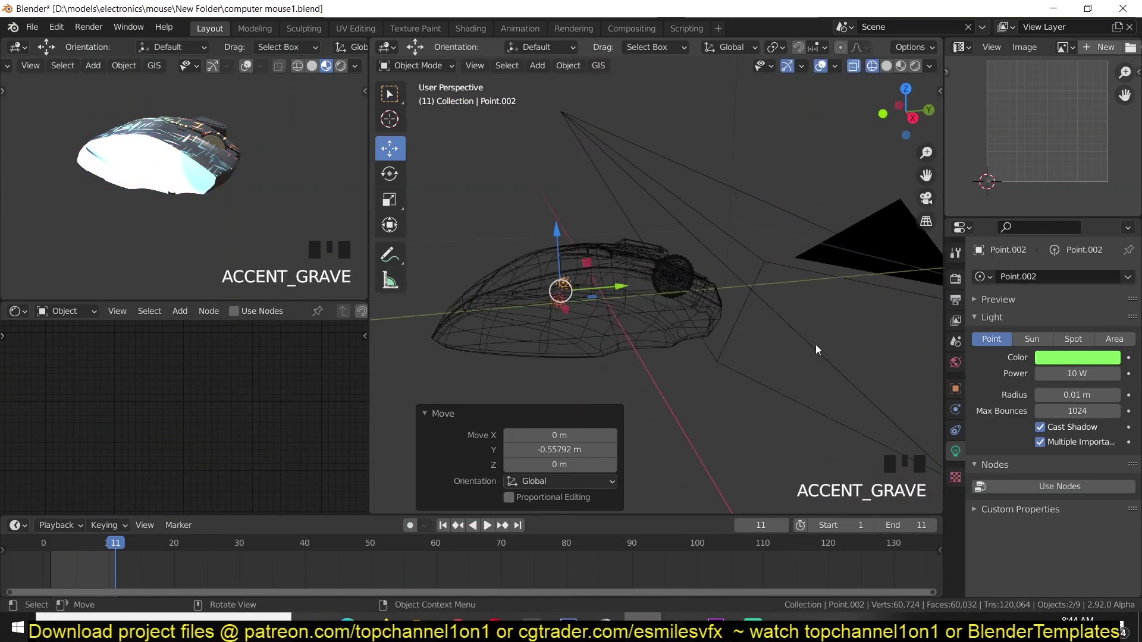
Step: Set the green point light's power to 2 W and inspect the lit side of the mouse in the preview
left_click(1085, 374)
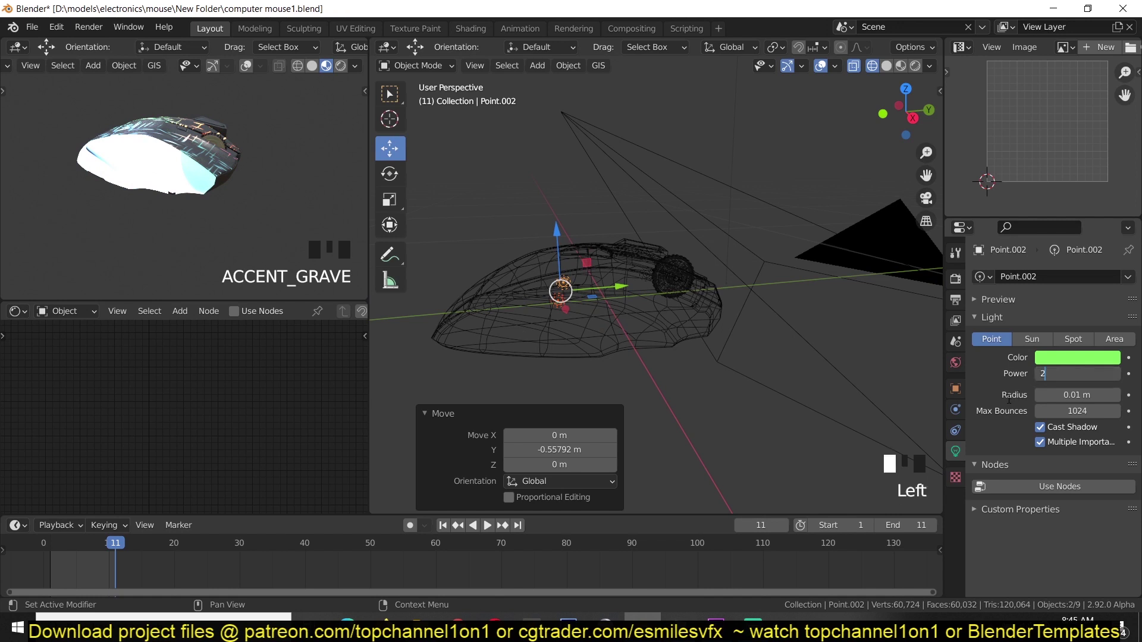
left_click(1009, 399)
left_click(755, 361)
middle_click_drag(634, 305, 409, 319)
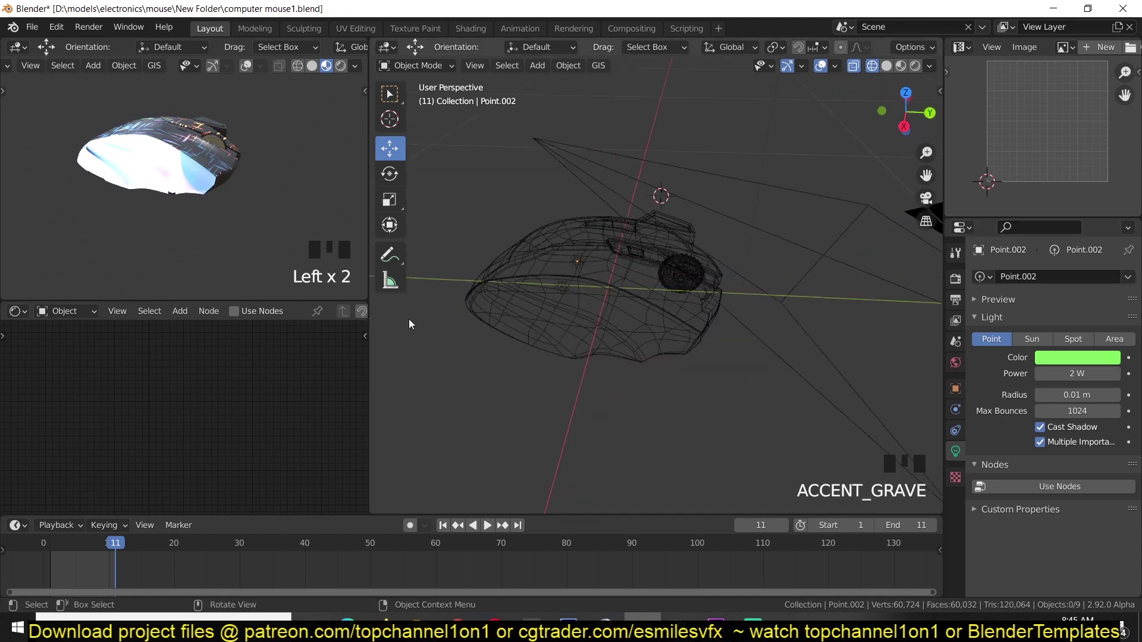
key("grave")
middle_click_drag(321, 238, 190, 212)
key("grave")
key("grave")
scroll(152, 226, "up", 4)
key("grave")
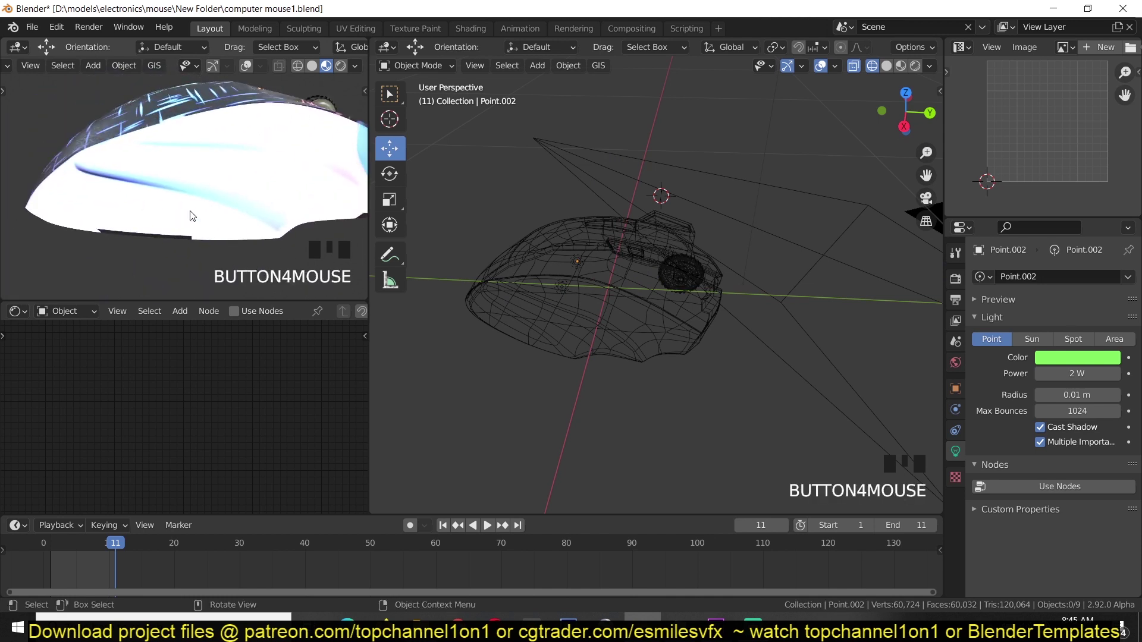
Step: On the mouse body's material, blend the Translucent BSDF and Principled BSDF through a Mix Shader, spacing the nodes apart
left_click(237, 216)
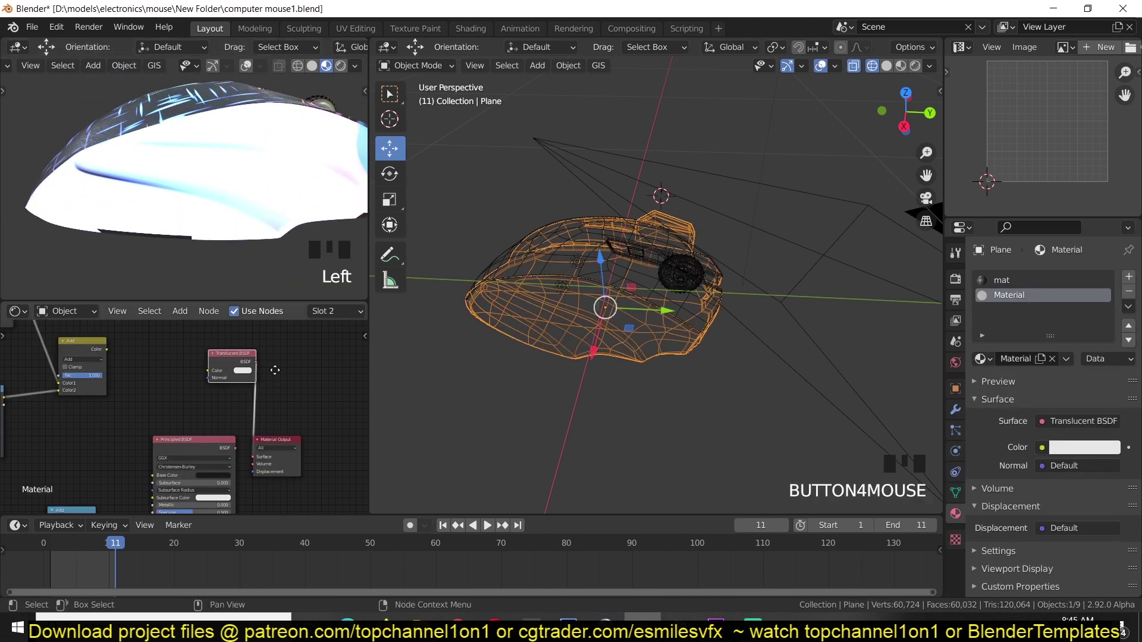
left_click_drag(272, 441, 343, 375)
left_click_drag(209, 447, 247, 416)
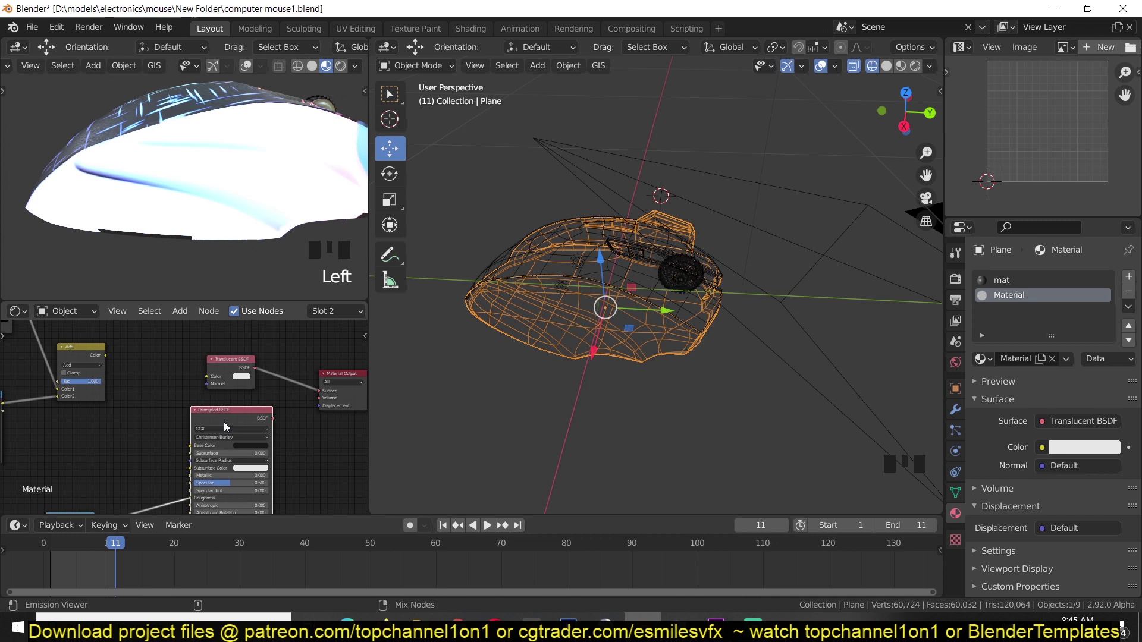
right_click_drag(224, 422, 232, 373, "ctrl+shift")
middle_click_drag(288, 399, 162, 398)
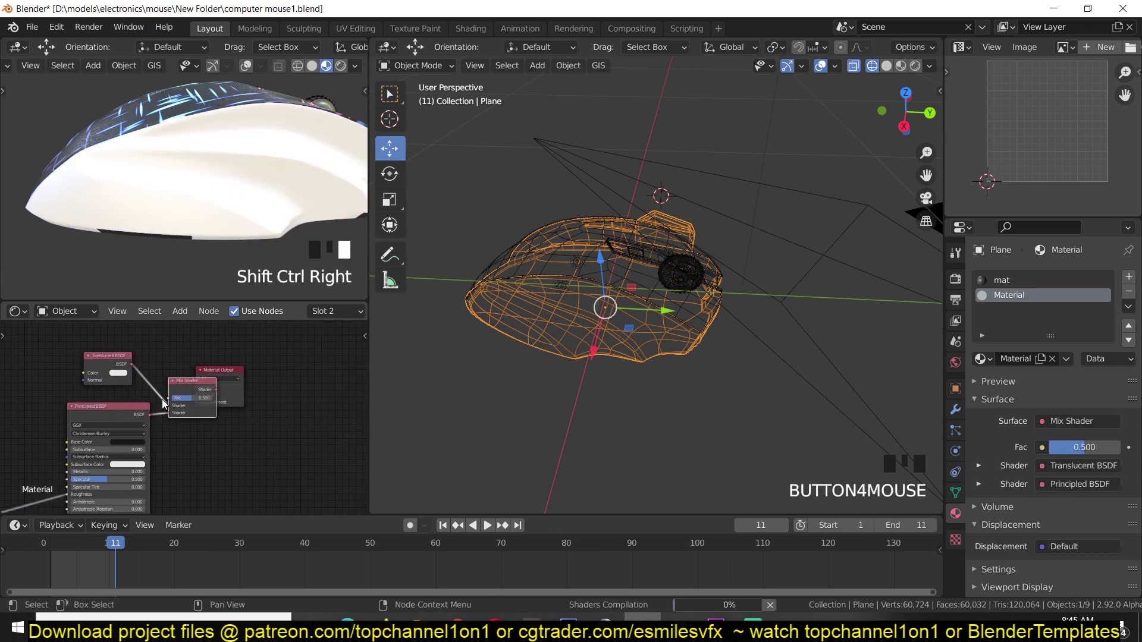
left_click_drag(229, 395, 349, 402)
middle_click_drag(187, 410, 270, 401)
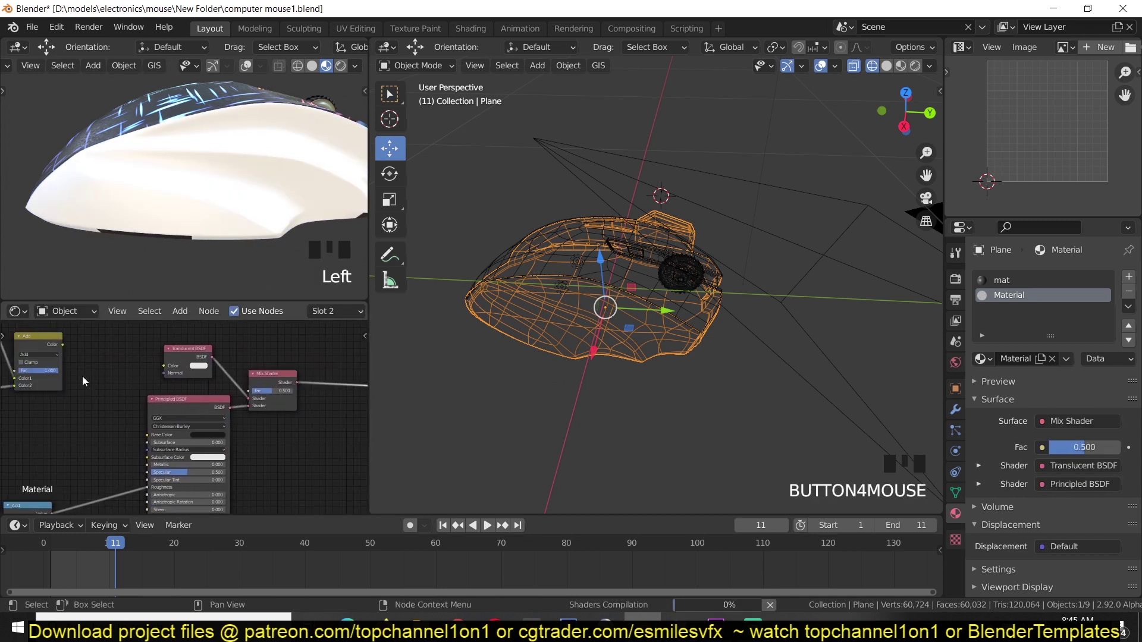
Step: Drive the Mix Shader's factor with the Add node and swap its shader inputs so Principled BSDF comes first
left_click_drag(61, 345, 248, 391)
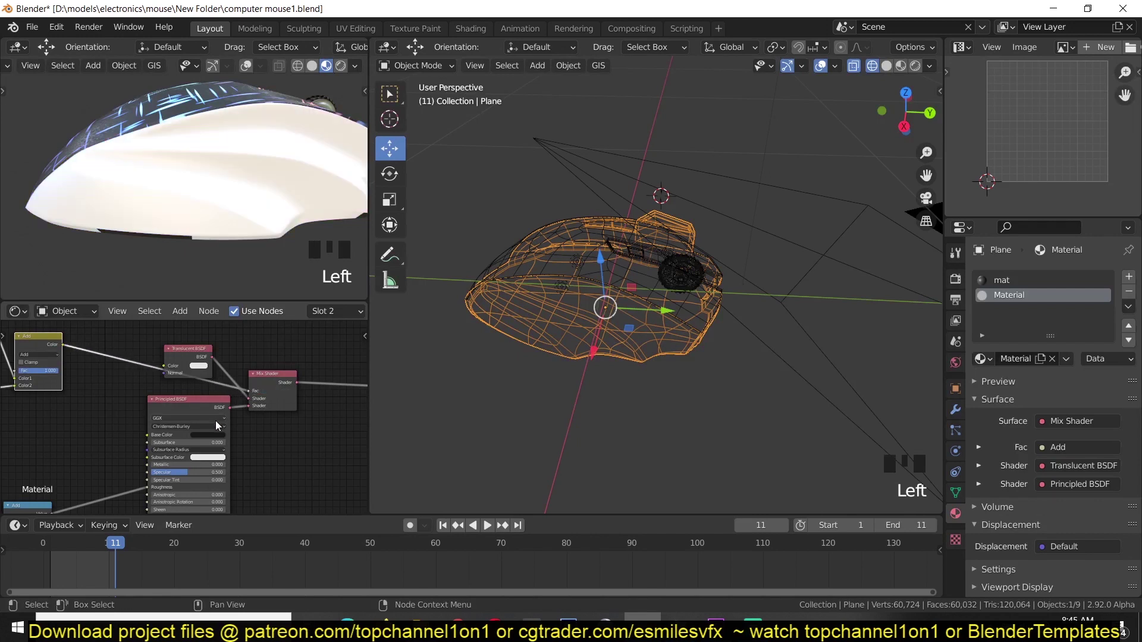
scroll(215, 277, "up", 2)
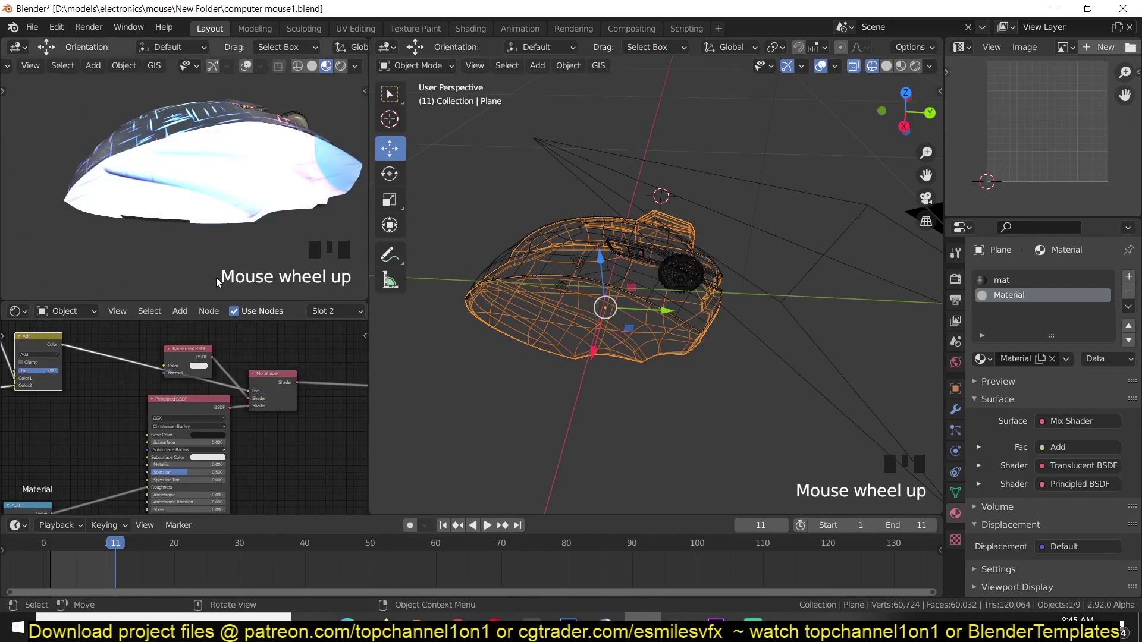
scroll(272, 487, "up", 2)
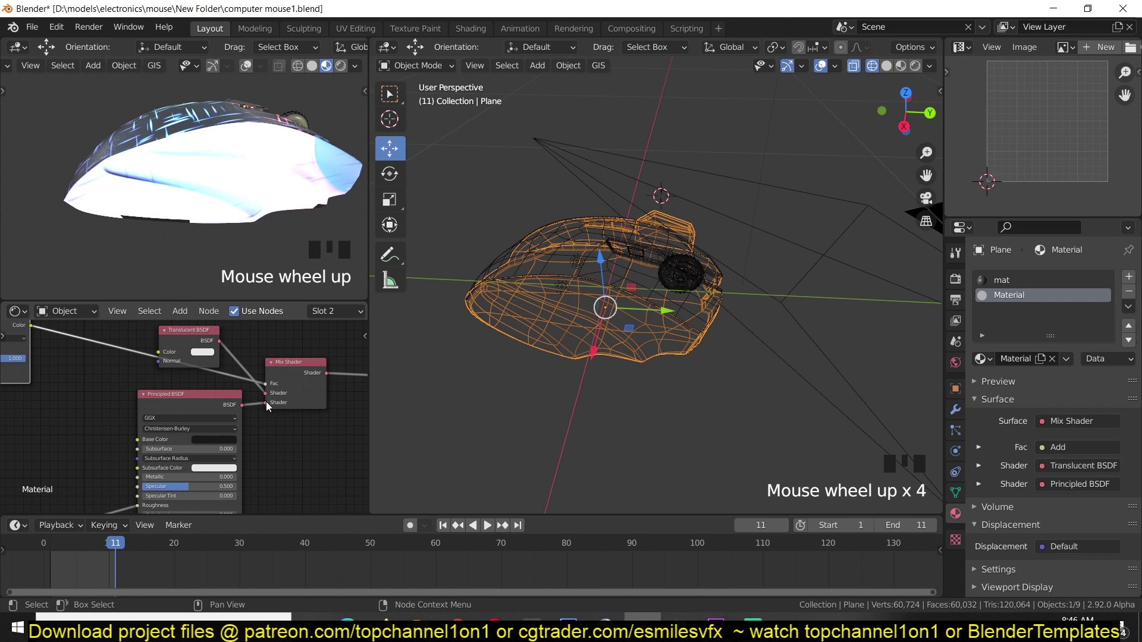
left_click_drag(266, 402, 265, 392)
key("grave")
middle_click_drag(234, 264, 209, 209)
key("alt+a")
middle_click_drag(548, 285, 526, 259)
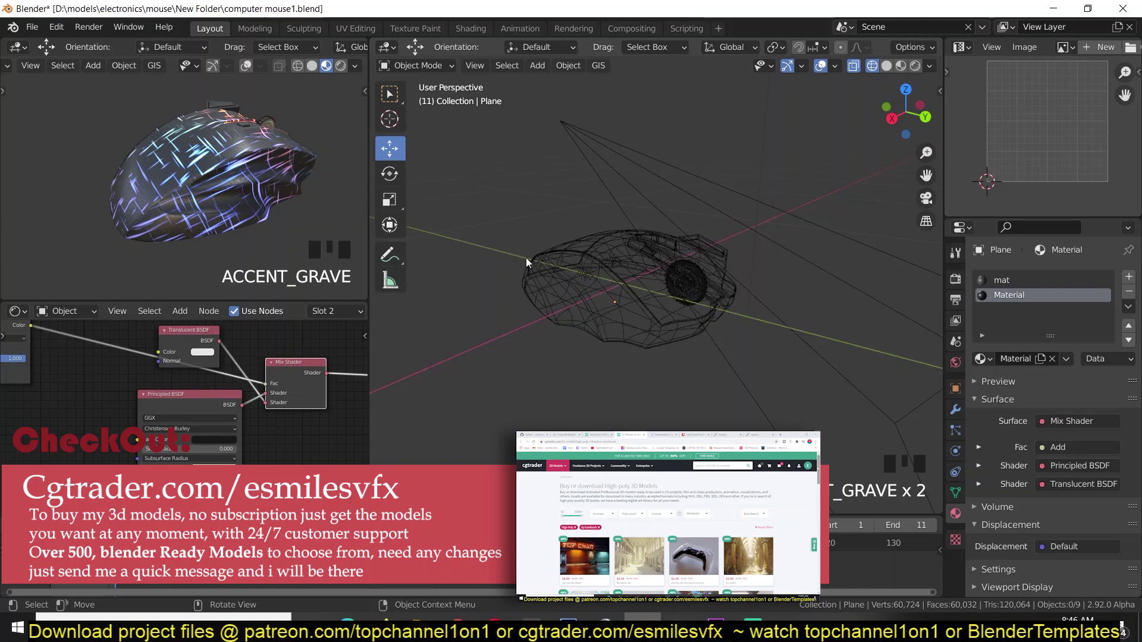
middle_click_drag(155, 200, 171, 226)
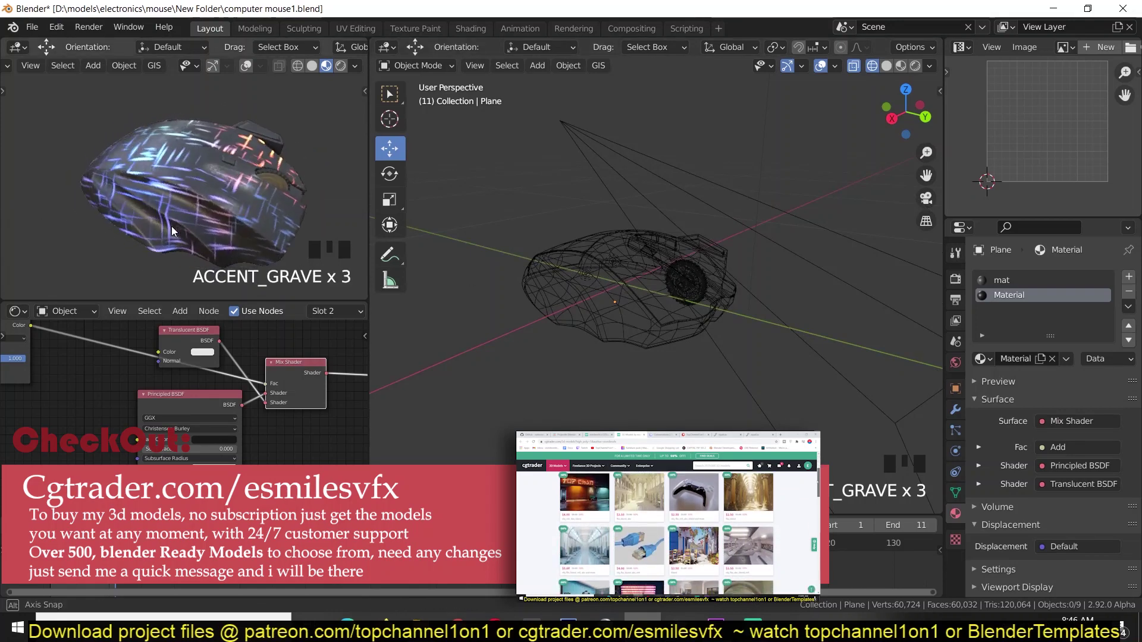
Step: Duplicate the blue point light inside the mouse and place the copy about 0.106 m along X and 0.056 m along Y
left_click(587, 273)
key("KP_7")
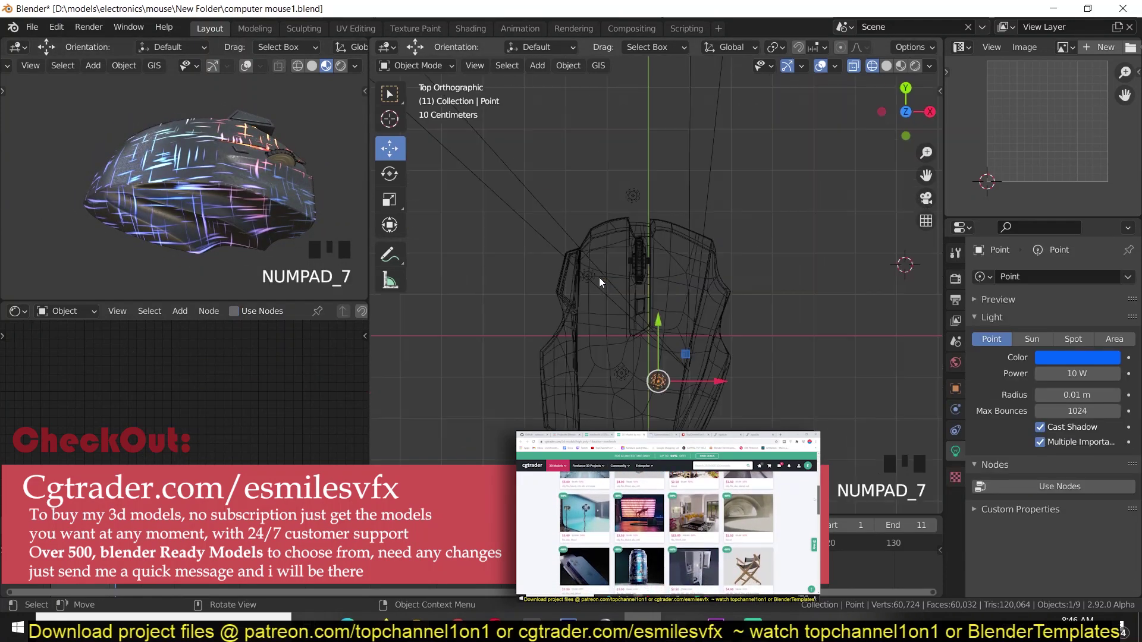
key("shift+d")
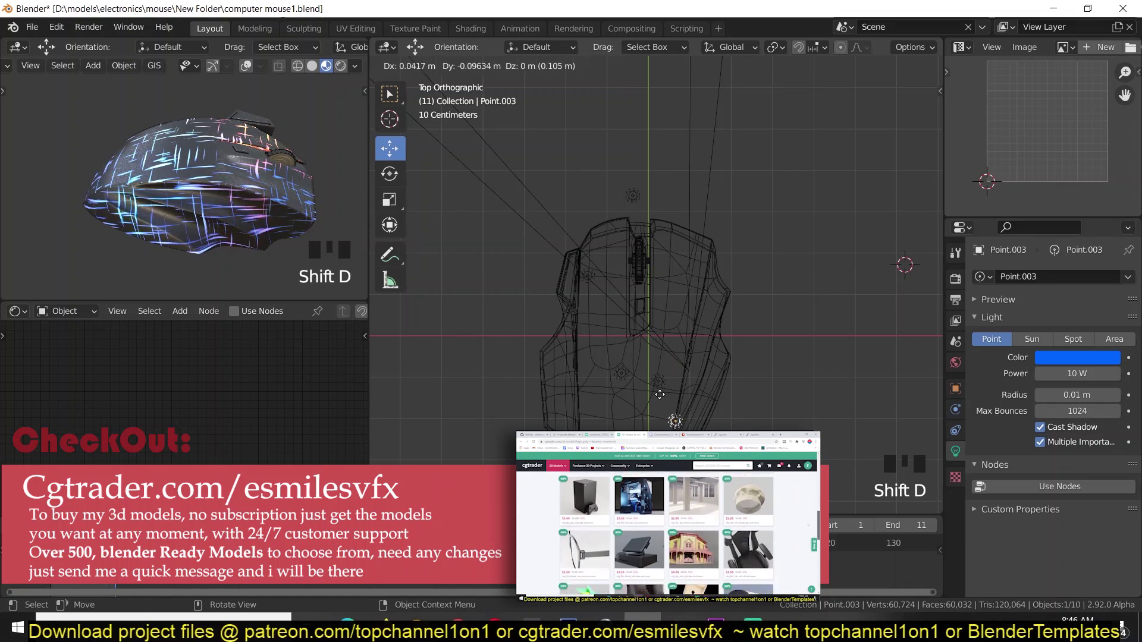
left_click(685, 335)
Step: Set the duplicated point light's colour to red and inspect the lit mouse from several angles in rendered and material previews
left_click(1065, 360)
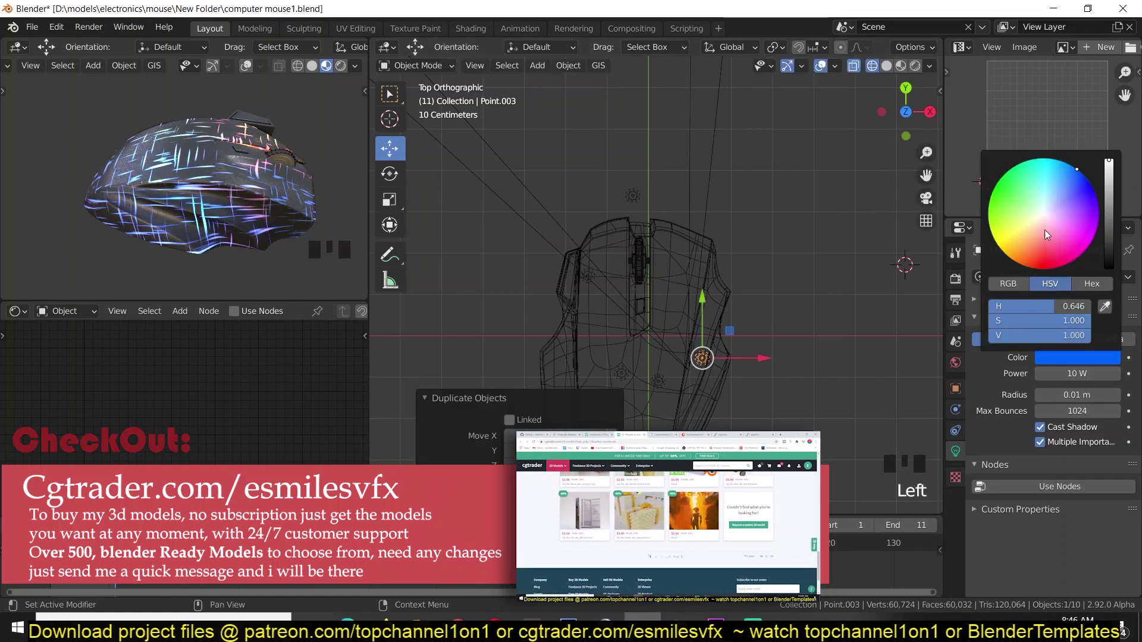
left_click_drag(1045, 230, 1042, 260)
key("grave")
middle_click_drag(37, 156, 130, 156)
left_click(337, 67)
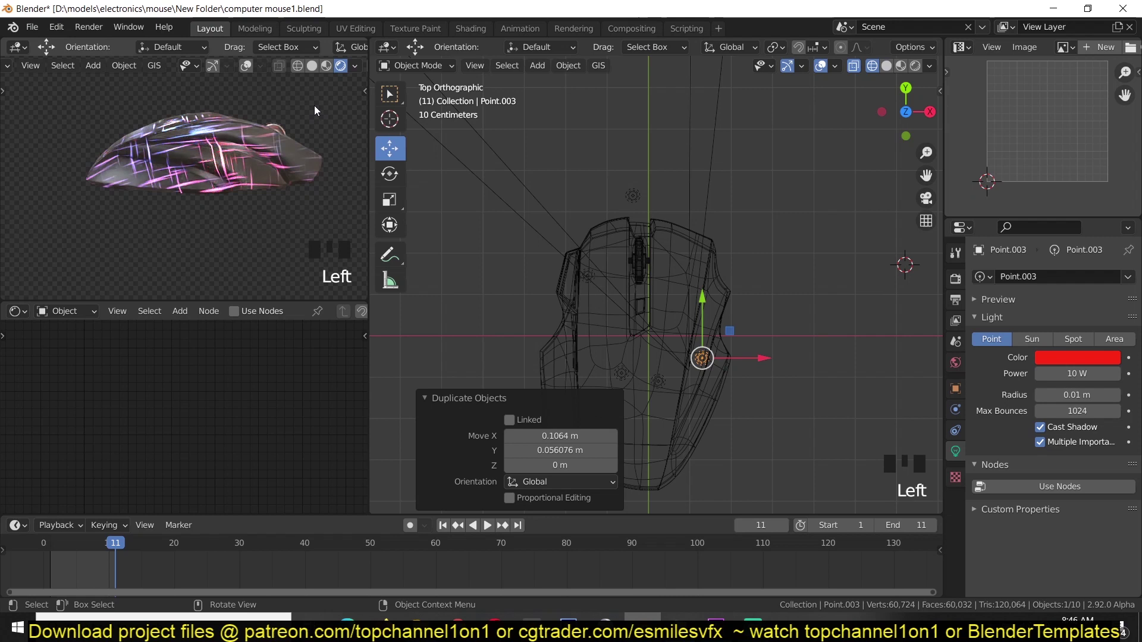
left_click(325, 68)
key("grave")
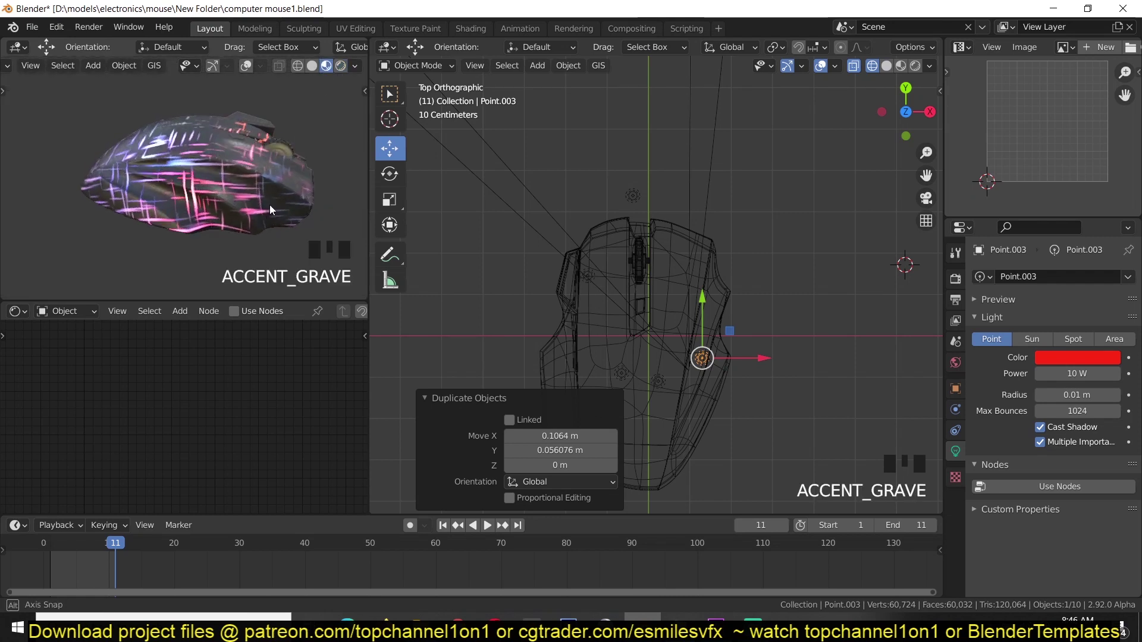
key("grave")
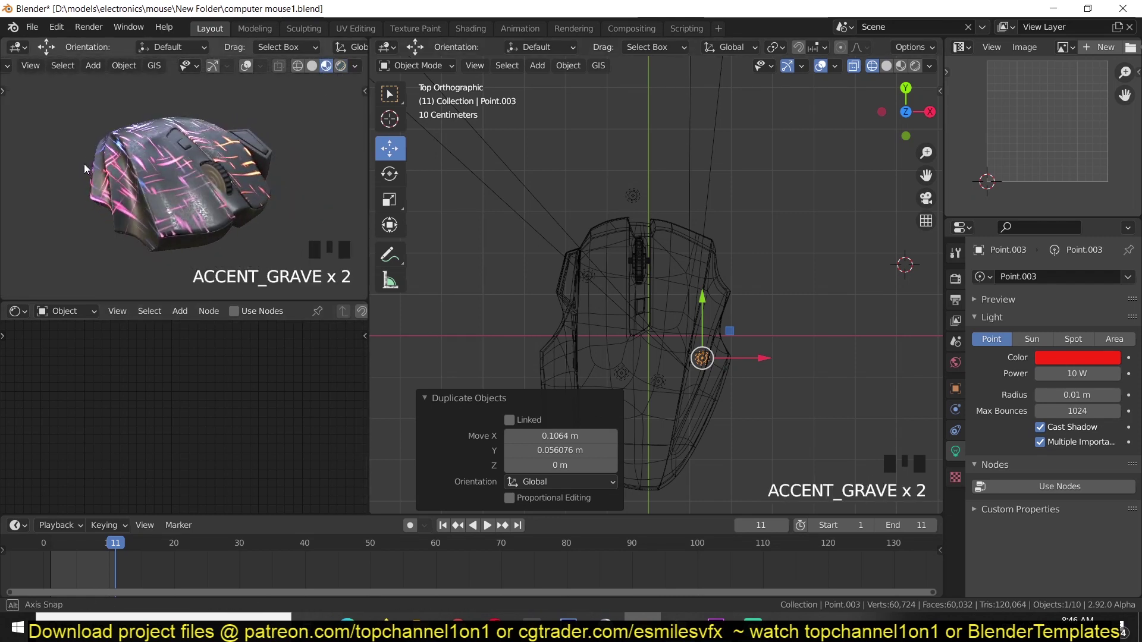
key("grave")
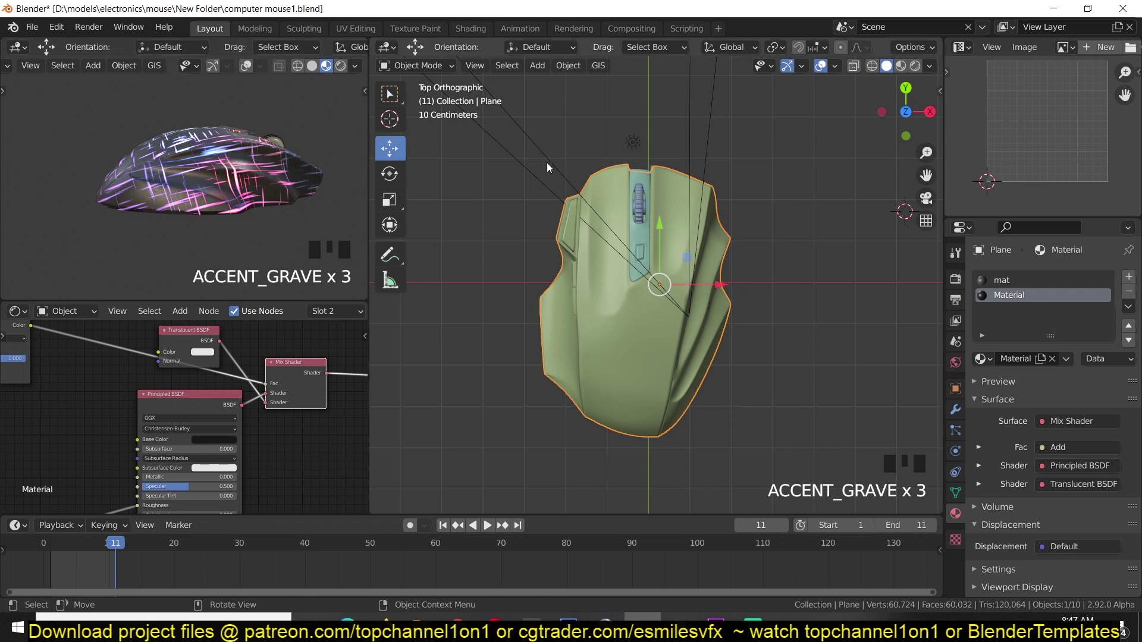
left_click(642, 145)
key("g")
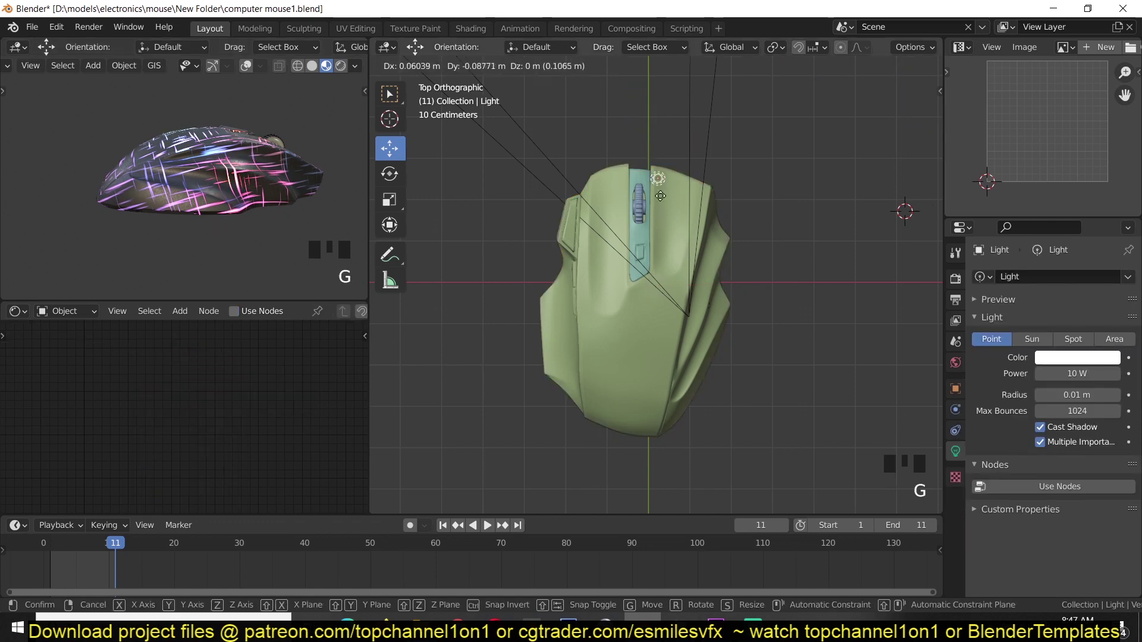
right_click(623, 198)
key("grave")
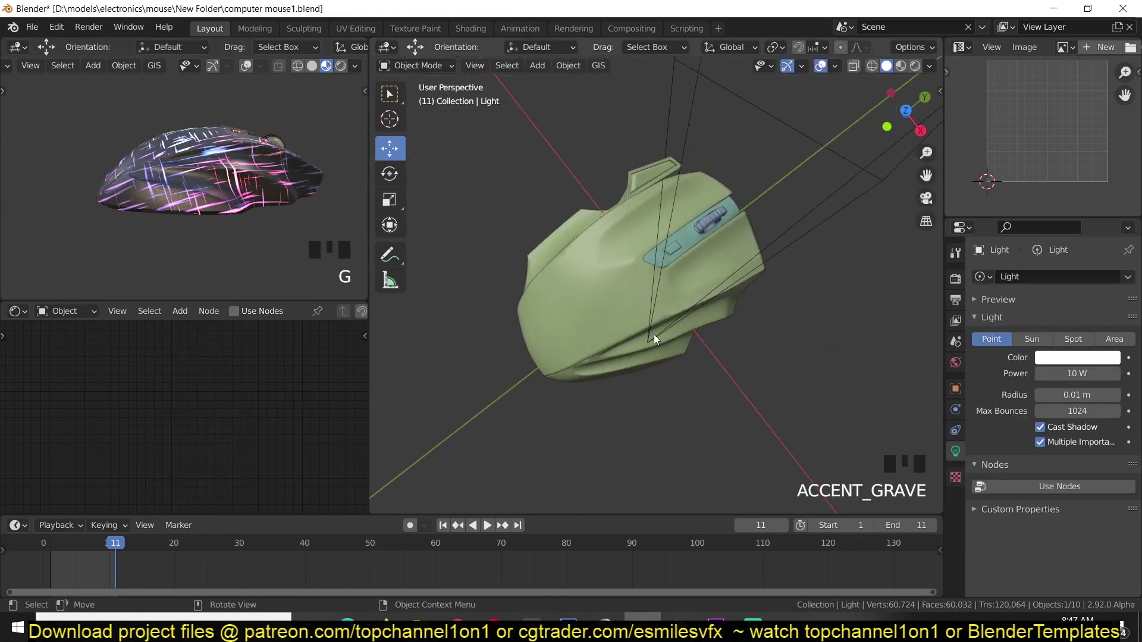
Step: On the mouse body's material, move the Principled BSDF, Mix Shader and Translucent BSDF nodes apart and collapse the Mix Shader
left_click(610, 362)
key("grave")
middle_click_drag(90, 385, 100, 417)
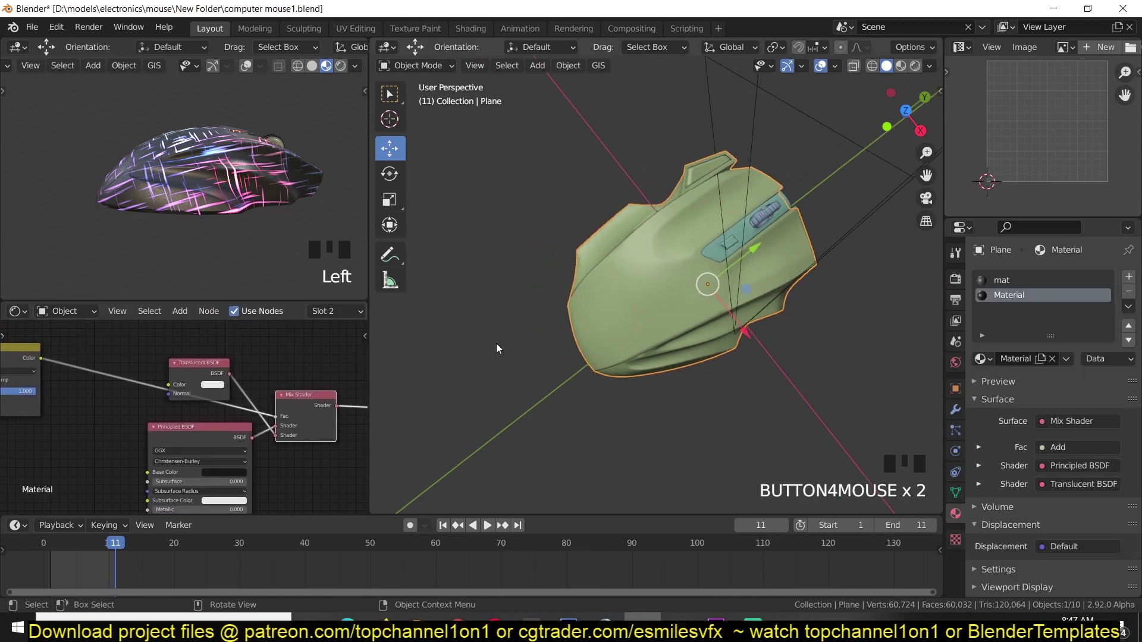
key("grave")
scroll(183, 402, "down", 3)
middle_click_drag(183, 402, 227, 393)
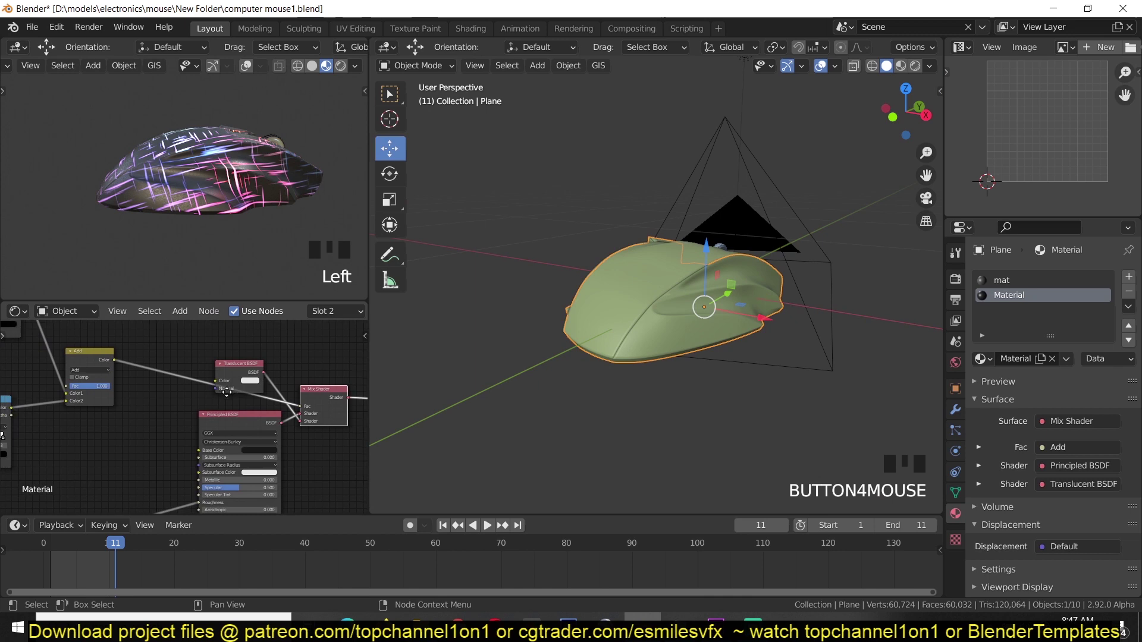
middle_click_drag(149, 403, 149, 404)
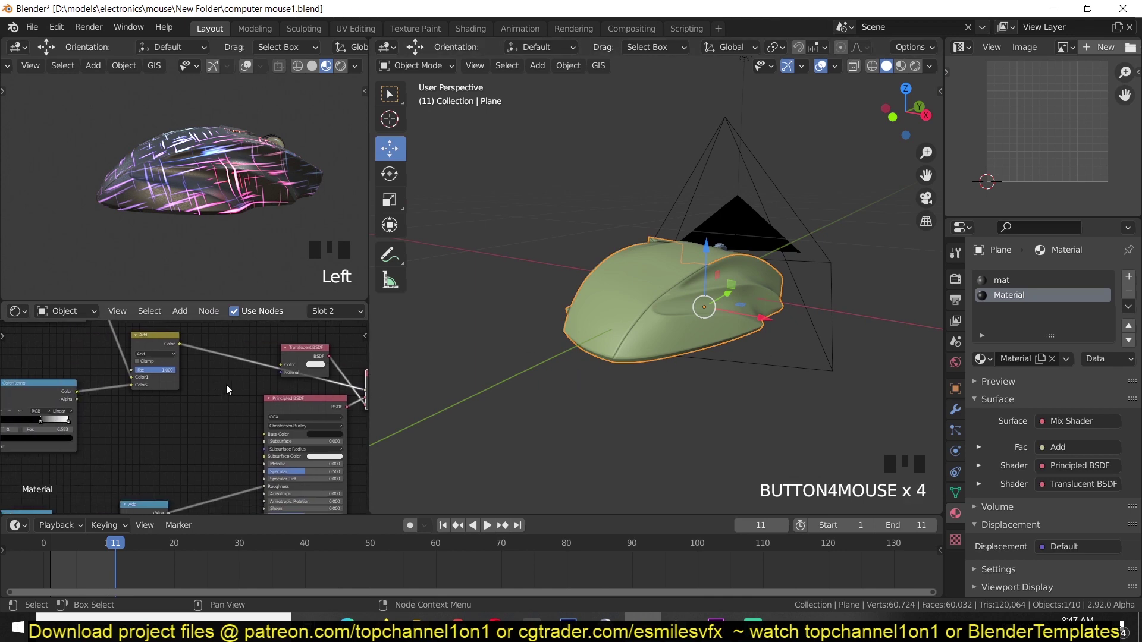
scroll(207, 383, "down", 12)
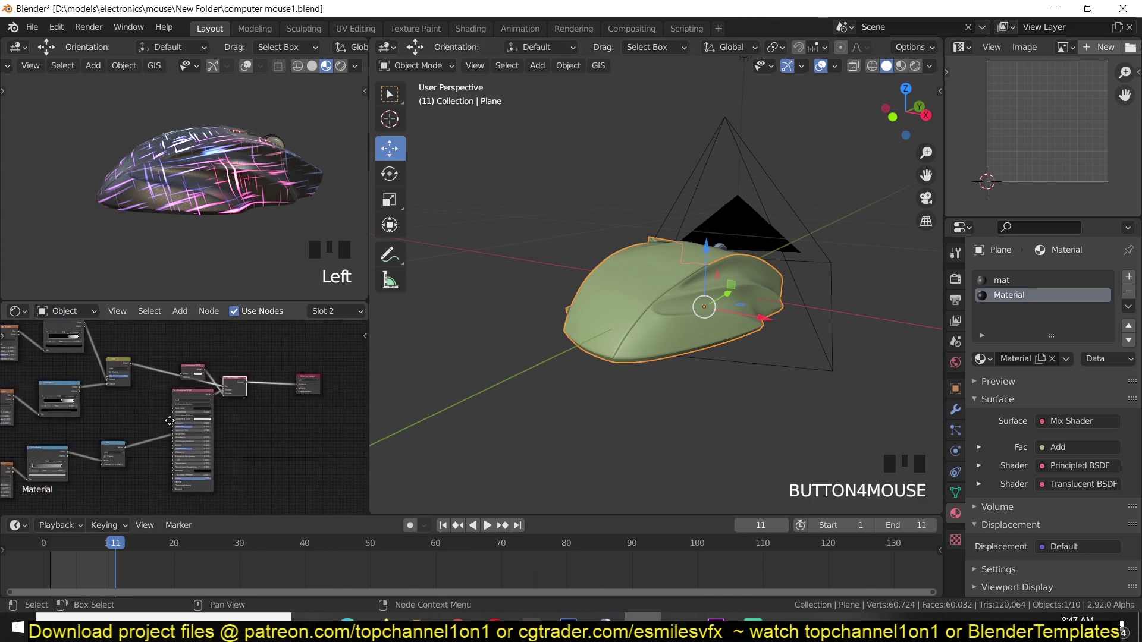
scroll(262, 440, "up", 3)
left_click_drag(198, 401, 217, 470)
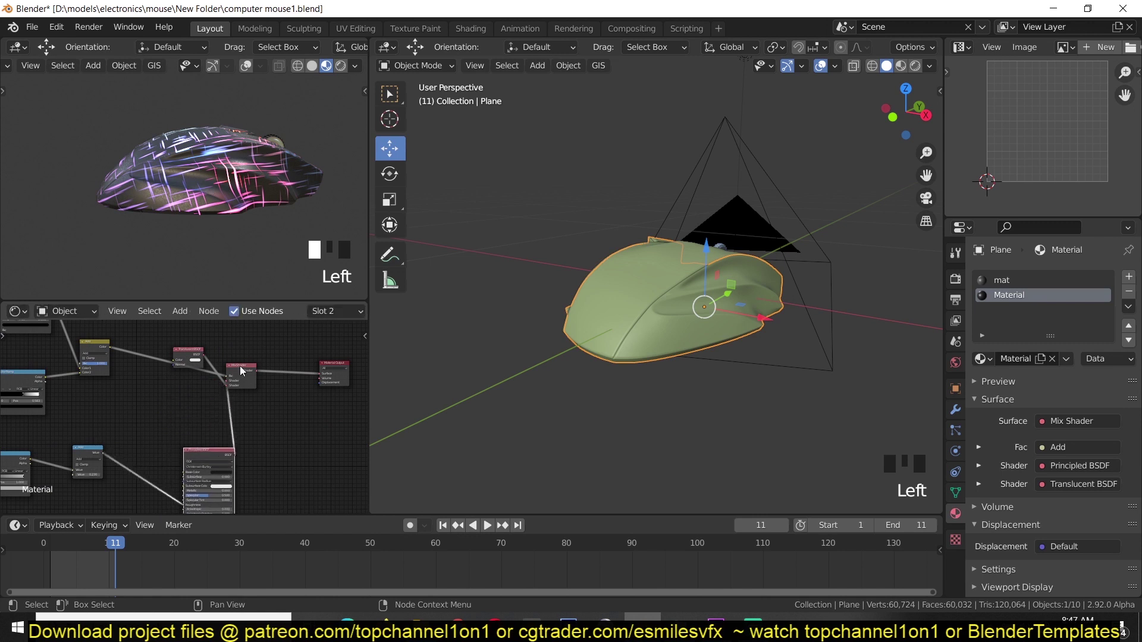
left_click_drag(231, 369, 301, 439)
left_click(299, 435)
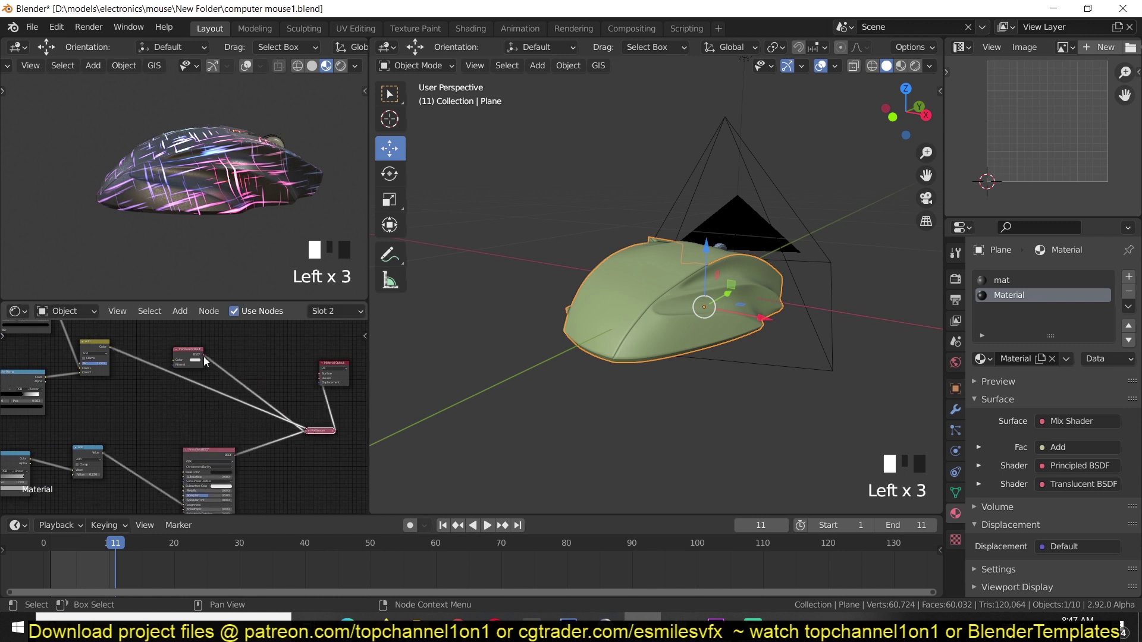
left_click_drag(204, 361, 271, 344)
Step: Add an Emission shader above the Principled BSDF and connect it to the Mix Shader's second shader input instead of the Translucent BSDF
key("shift+a")
mouse_move(233, 386)
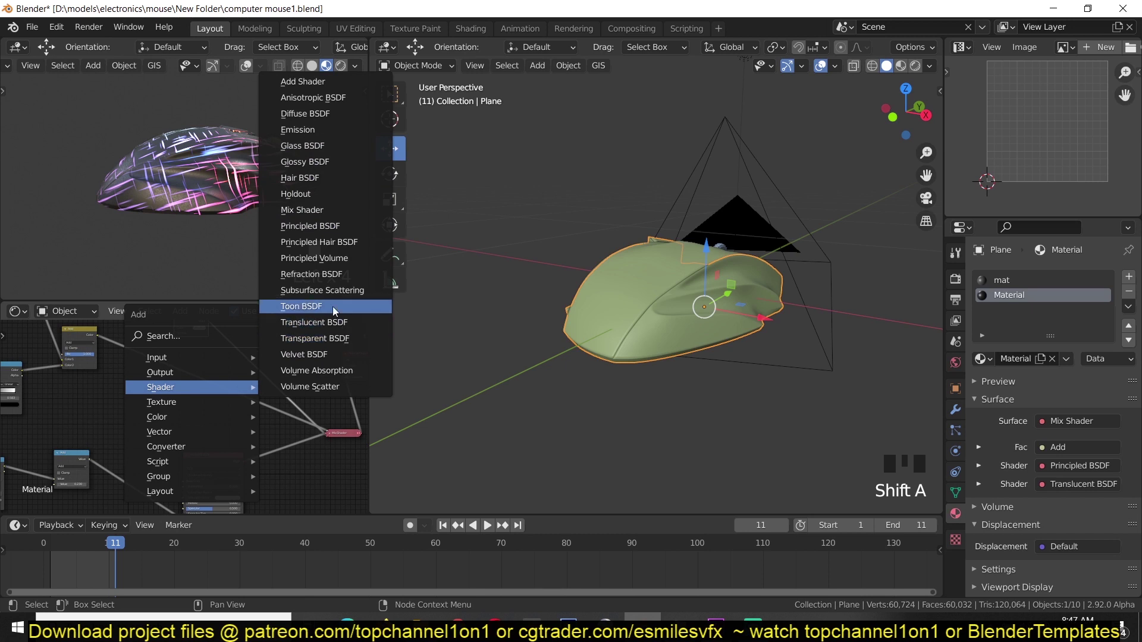
left_click(320, 147)
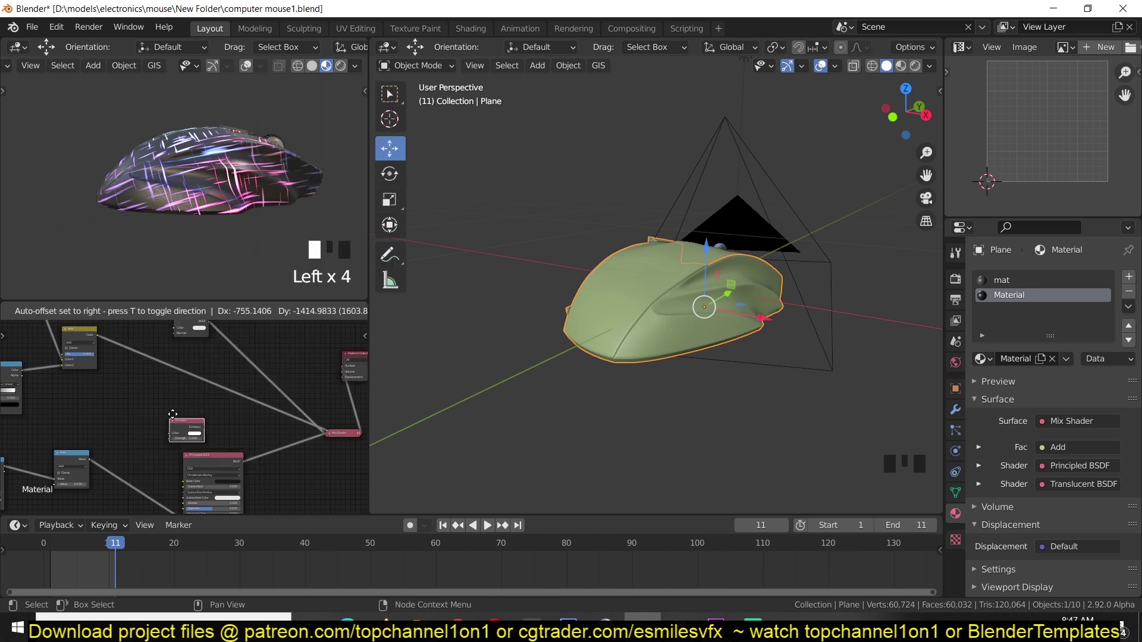
left_click(173, 415)
scroll(62, 401, "up", 5)
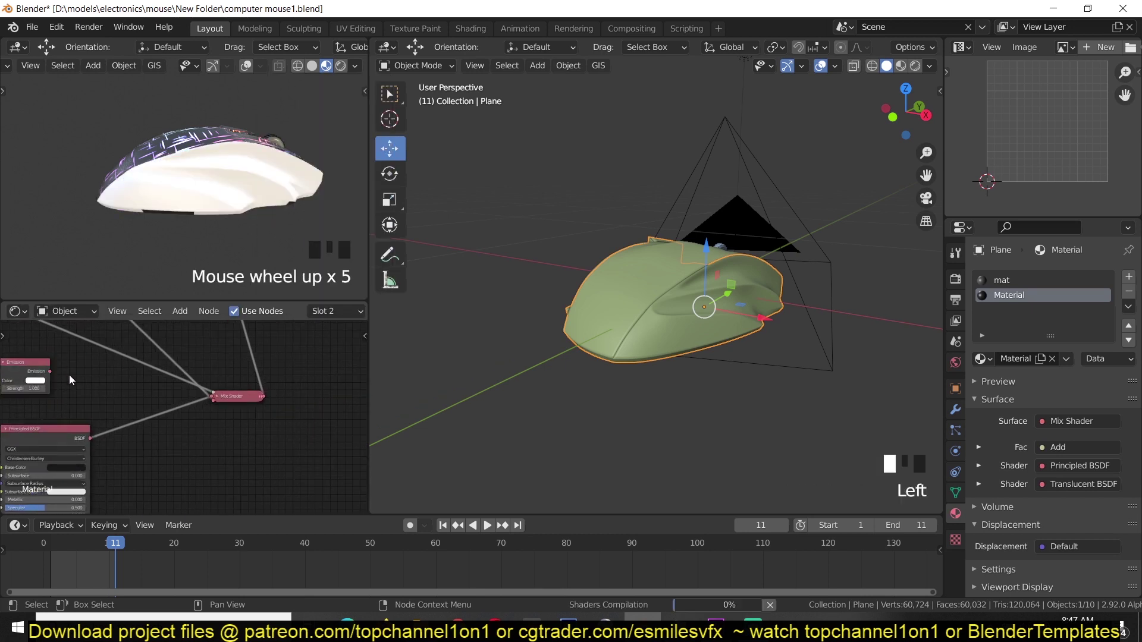
left_click(87, 387)
left_click_drag(51, 371, 211, 398)
Step: Raise the Emission shader's strength to about 3 and inspect the streaks on the mouse's side
scroll(199, 241, "up", 2)
key("grave")
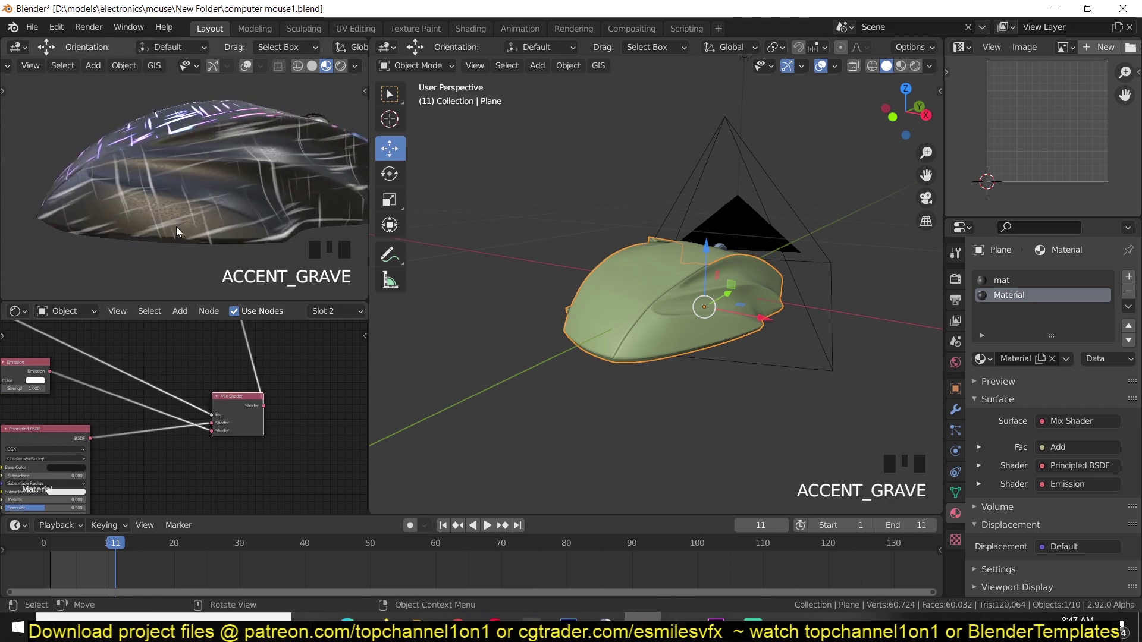
scroll(233, 195, "up", 1)
key("grave")
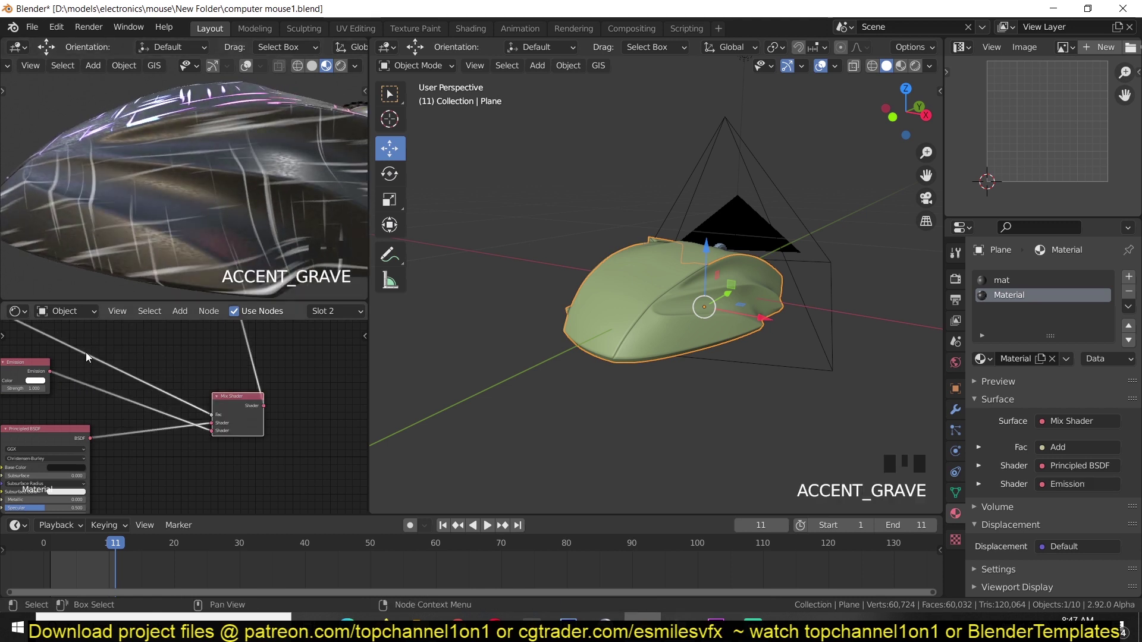
middle_click_drag(86, 352, 113, 363)
key("grave")
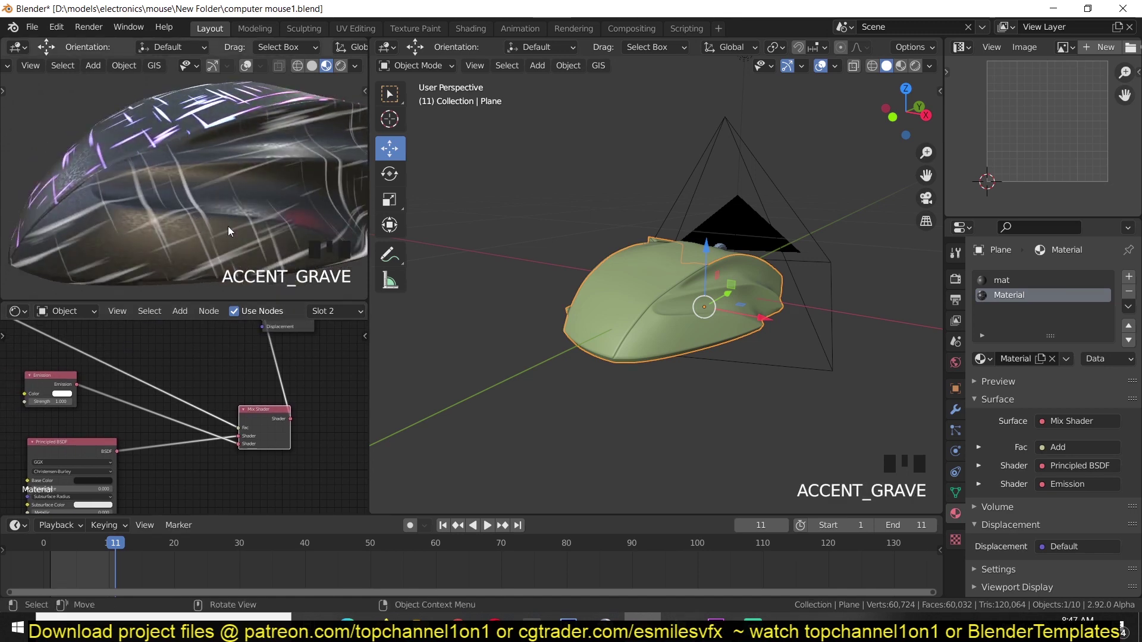
middle_click_drag(91, 427, 213, 448)
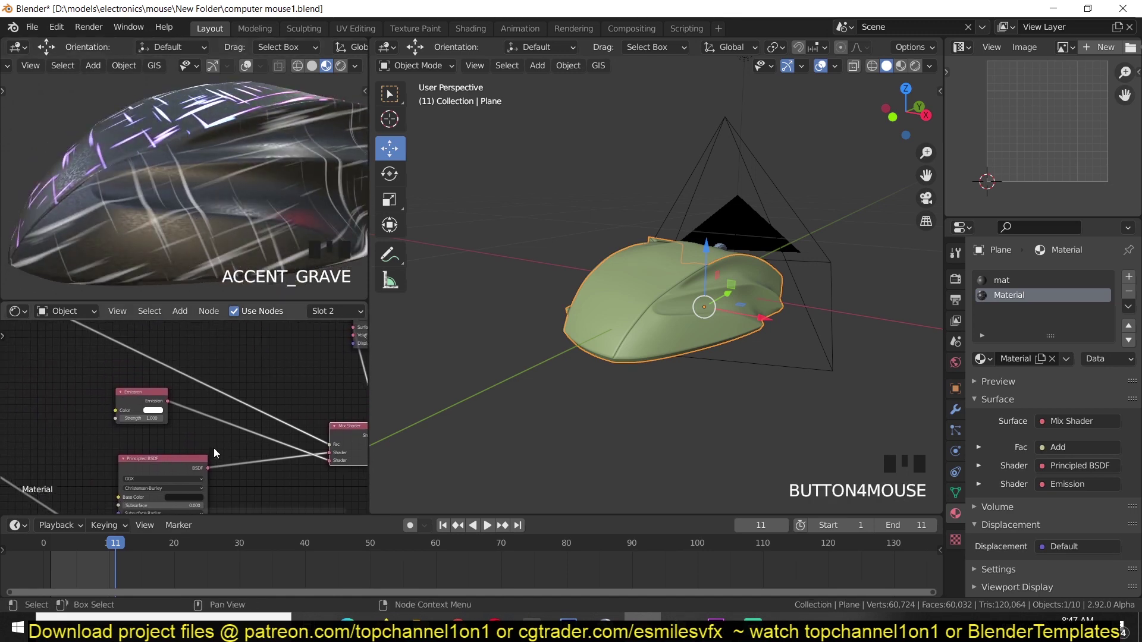
scroll(145, 408, "up", 3)
left_click_drag(143, 418, 179, 418)
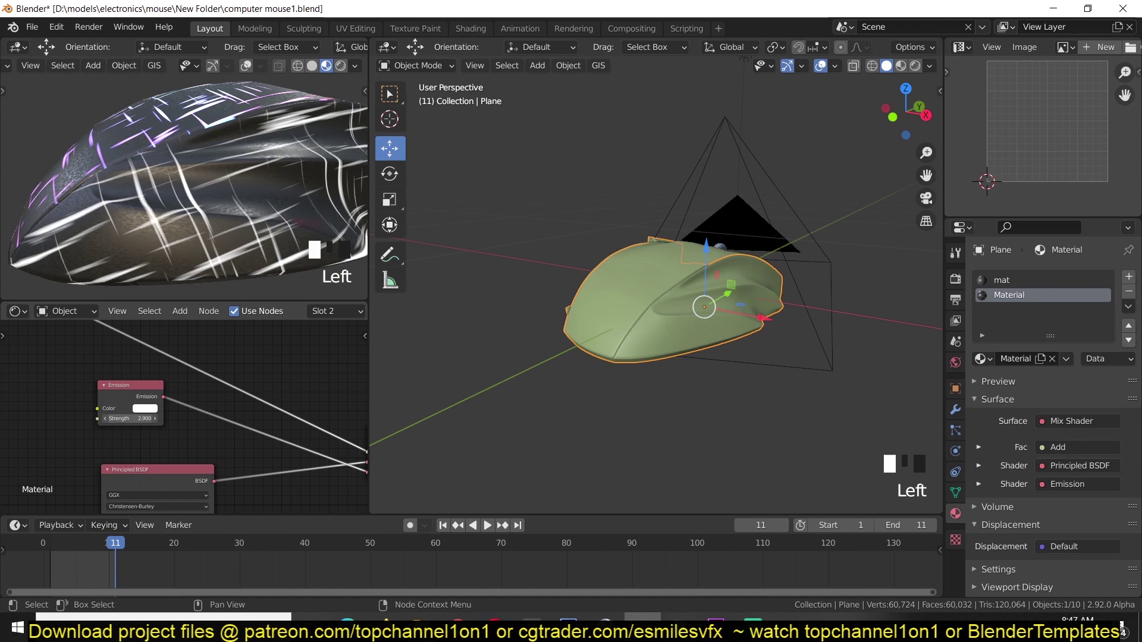
scroll(174, 467, "down", 6)
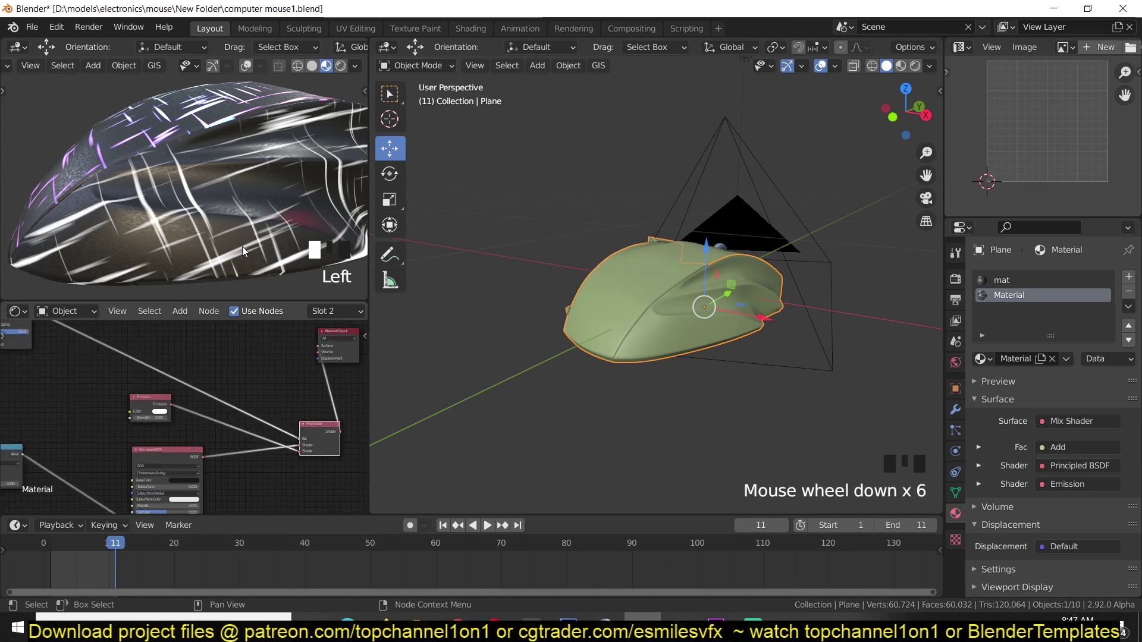
key("grave")
Step: Move the lower ColorRamp and Add nodes down and place a new Noise Texture node above them
middle_click_drag(238, 380, 322, 368)
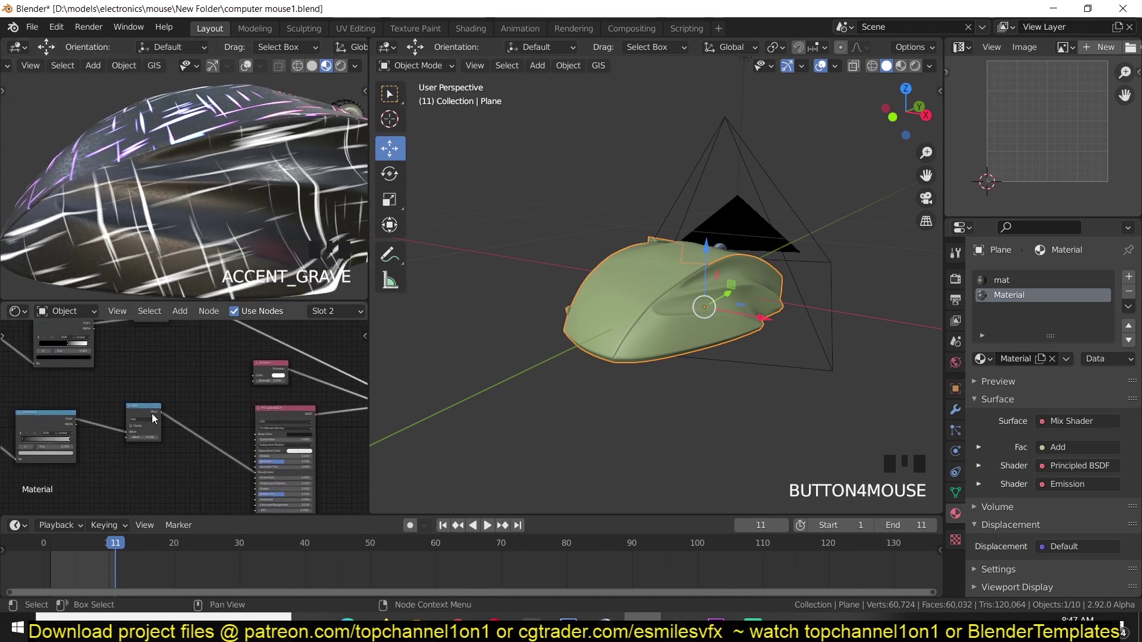
left_click(67, 428)
left_click(55, 478)
key("shift+a")
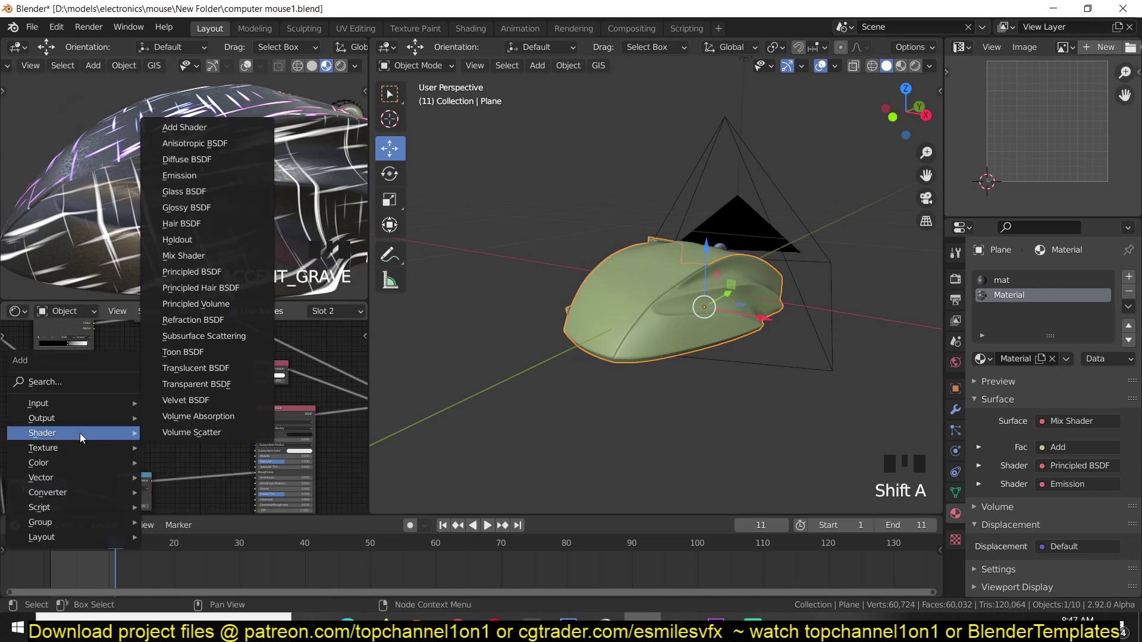
mouse_move(61, 445)
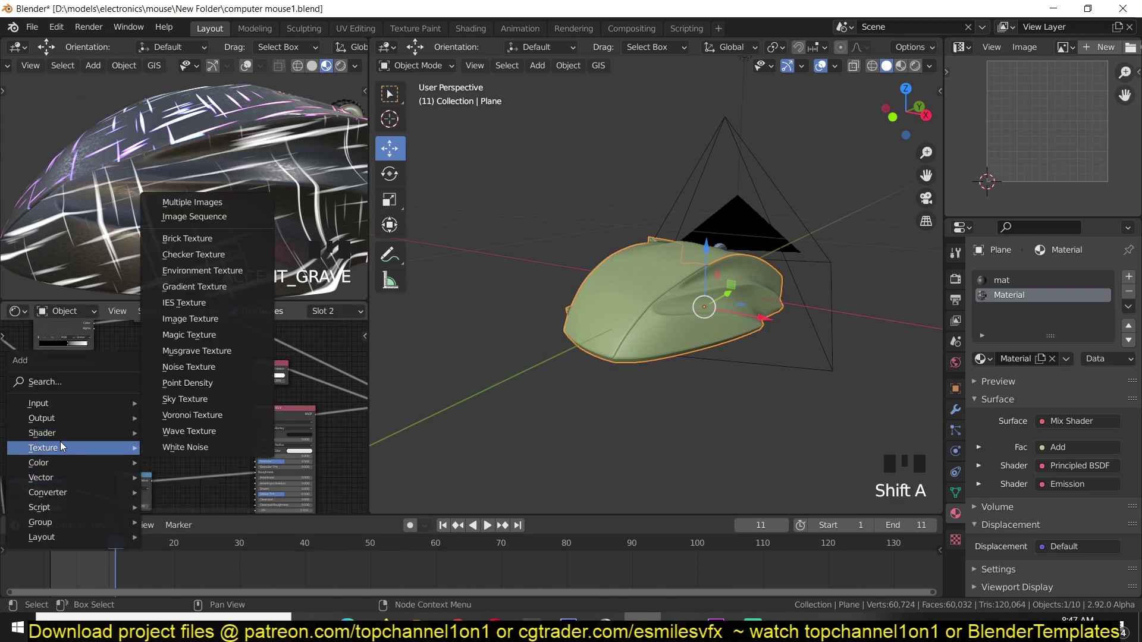
left_click(208, 367)
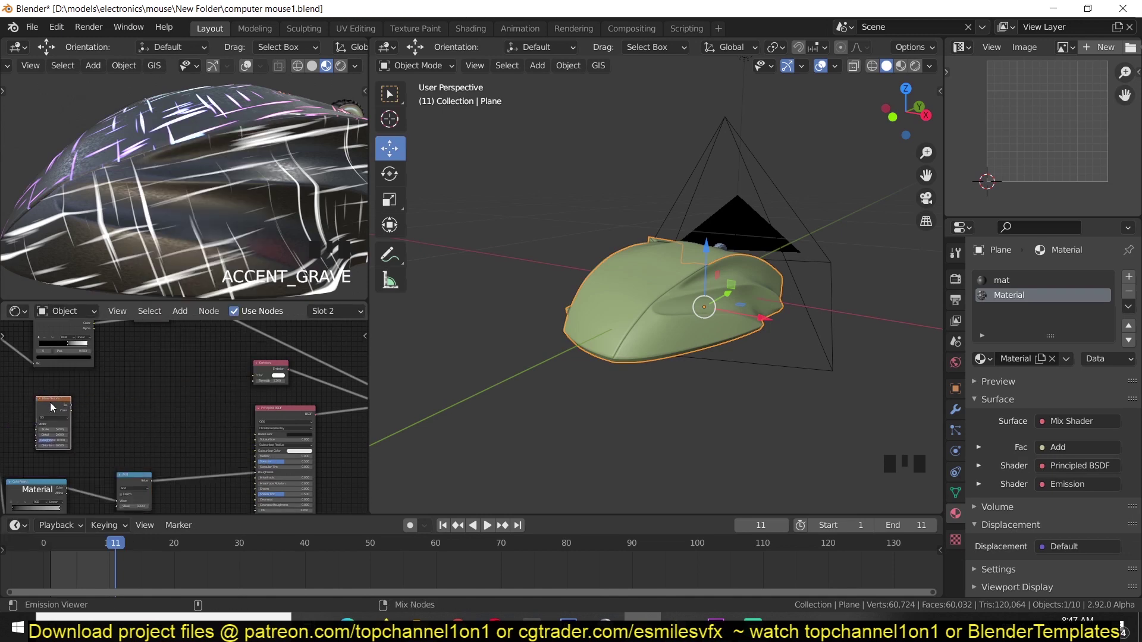
Step: Preview the Noise Texture directly on the mouse body, switching the viewer to its Color output
left_click(50, 402, "ctrl+shift")
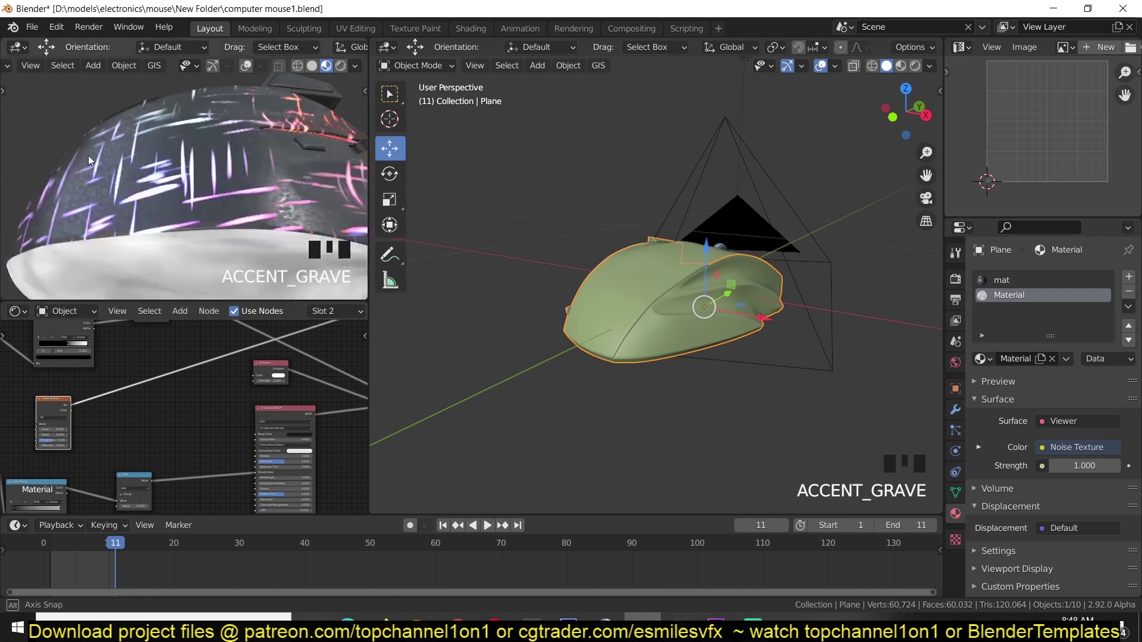
middle_click_drag(88, 155, 165, 91)
scroll(41, 431, "up", 4)
middle_click_drag(77, 425, 190, 412)
left_click(136, 397, "ctrl+shift")
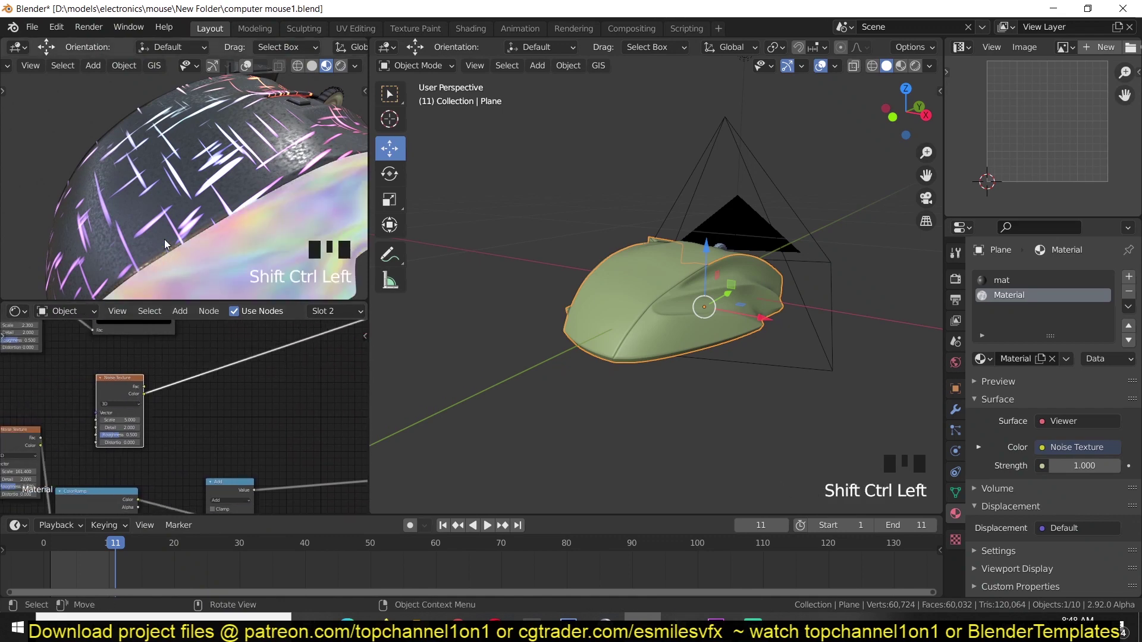
Step: Set the new Noise Texture's scale to 2.9 for larger colour patches on the mouse's side
key("grave")
key("grave")
scroll(107, 408, "up", 3)
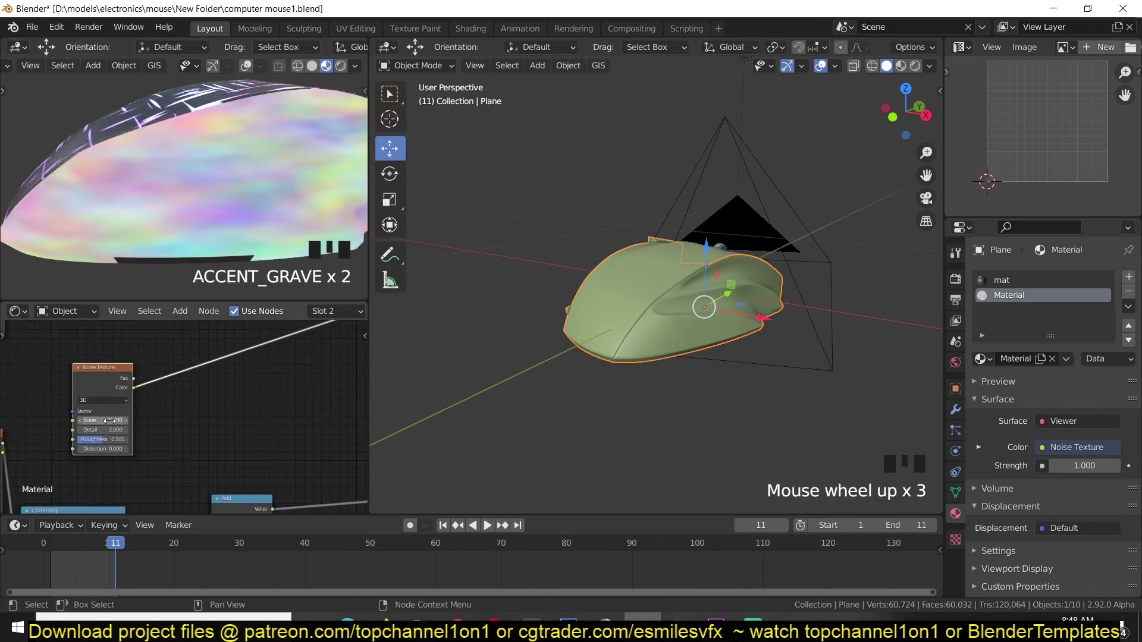
left_click_drag(110, 420, 92, 420)
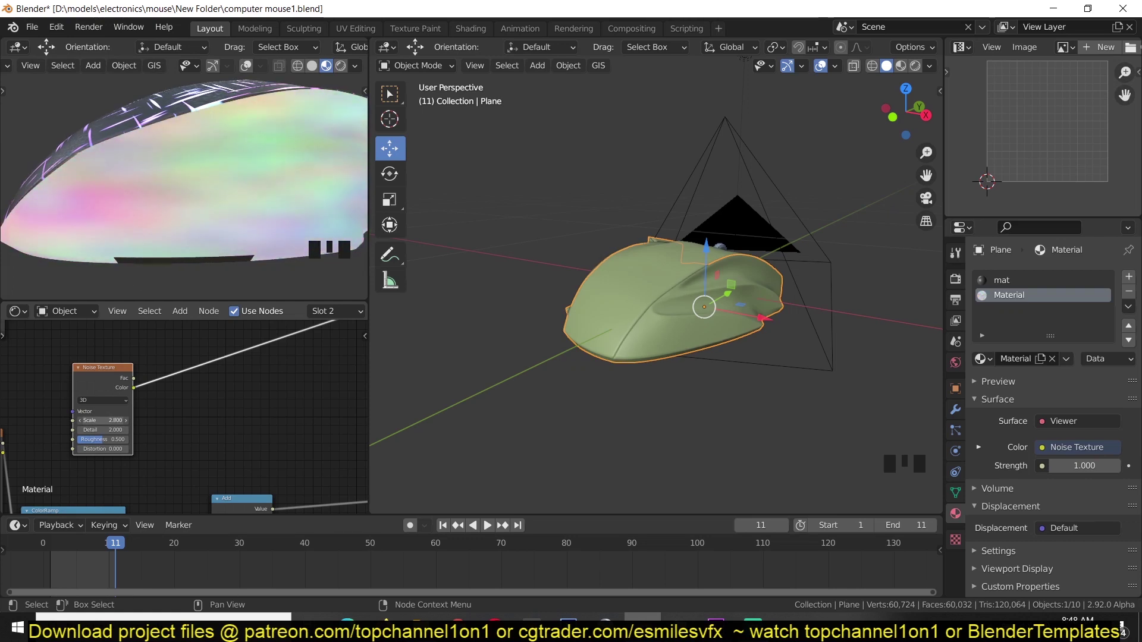
Step: Connect the Noise Texture's Color output to the Emission colour and preview the Mix Shader's result on the mouse
scroll(149, 403, "down", 3)
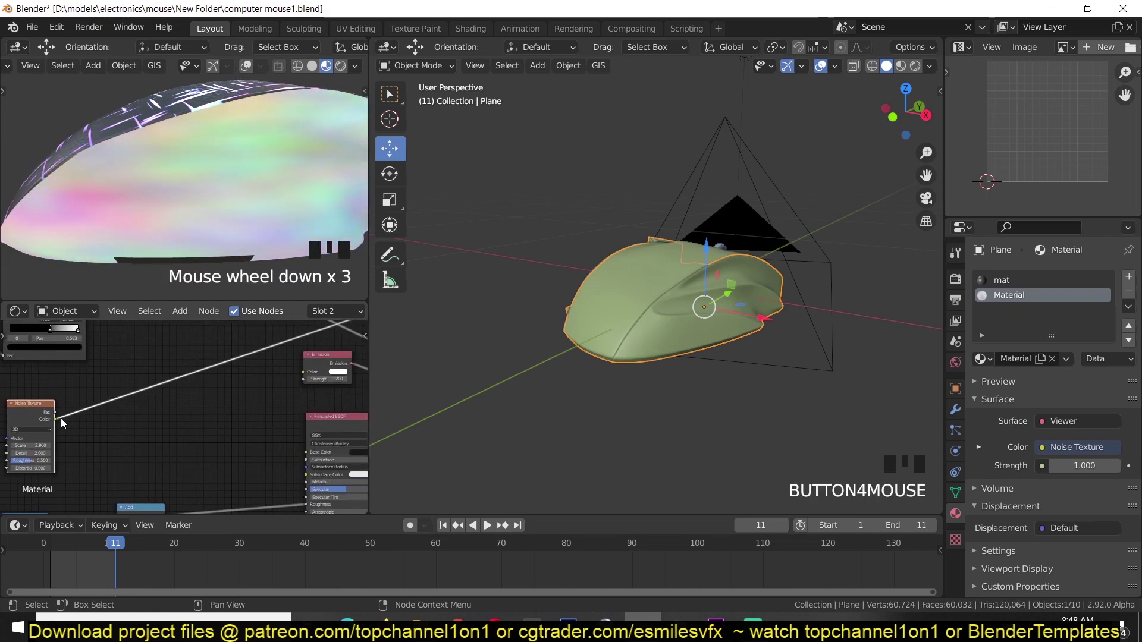
left_click_drag(61, 419, 301, 370)
scroll(323, 380, "down", 3)
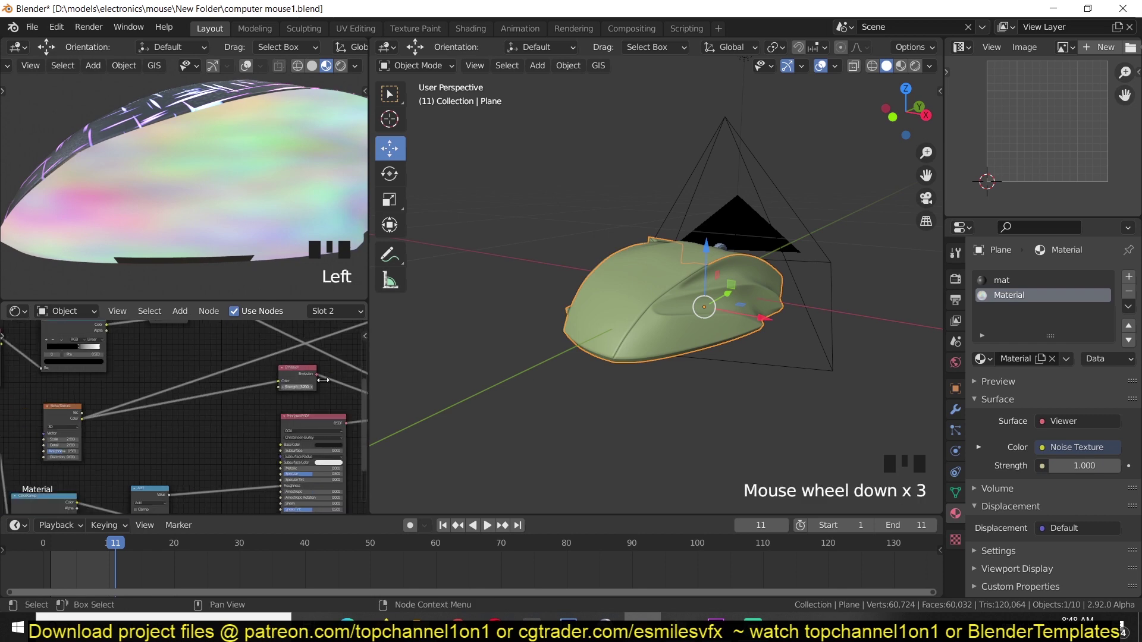
middle_click_drag(323, 379, 167, 389)
left_click(292, 407, "ctrl+shift")
middle_click_drag(77, 250, 172, 226)
scroll(79, 373, "up", 4)
middle_click_drag(58, 381, 159, 341)
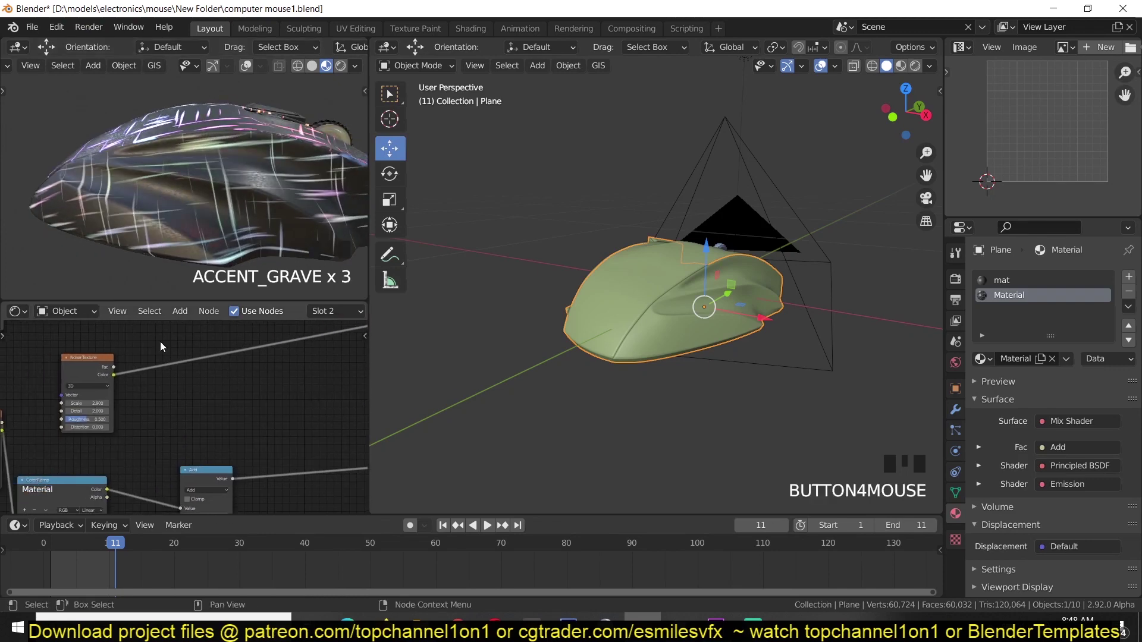
Step: Set the colour Noise Texture's scale to 5.9 and insert a Hue Saturation Value node between it and the Emission shader
scroll(160, 341, "up", 4)
left_click_drag(47, 400, 66, 400)
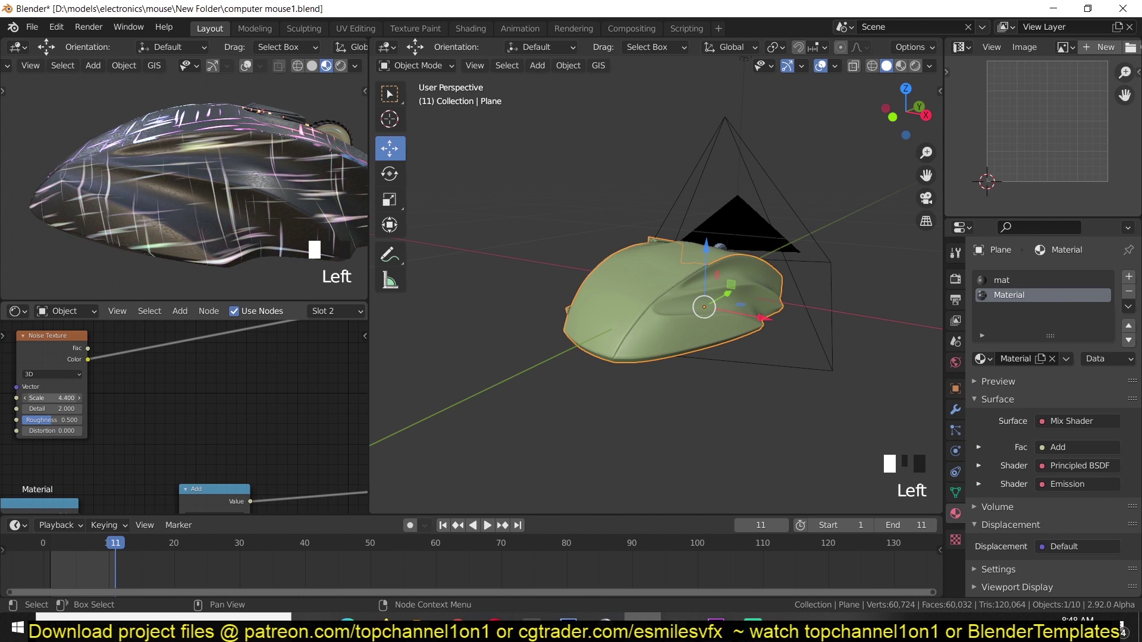
key("shift+a")
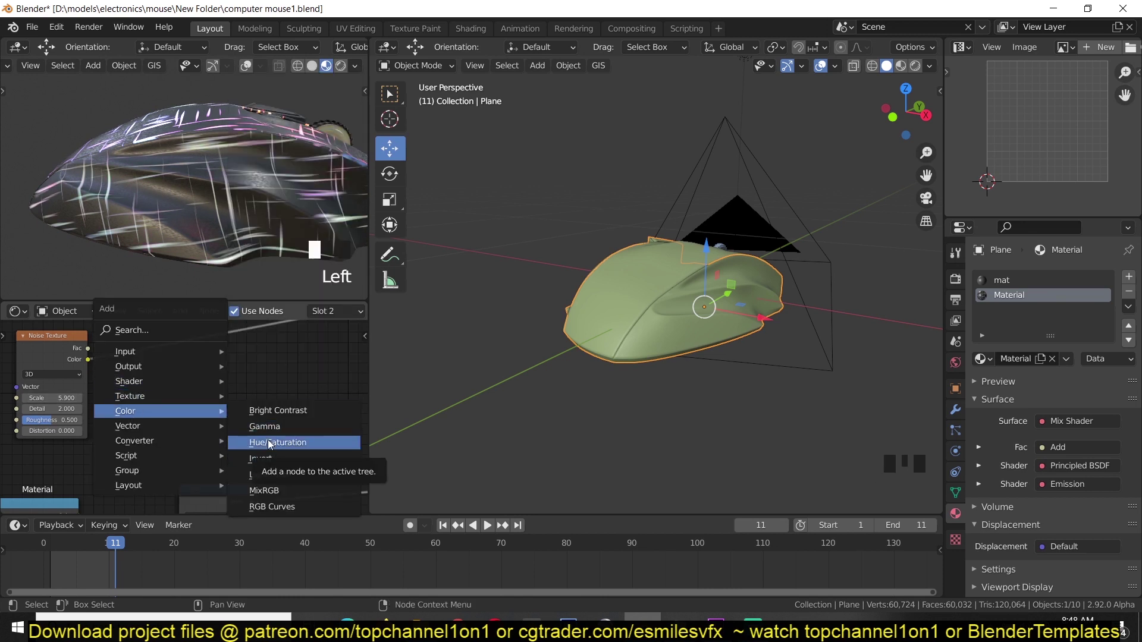
left_click(268, 441)
left_click(191, 360)
middle_click_drag(119, 412, 126, 437)
scroll(131, 434, "down", 7)
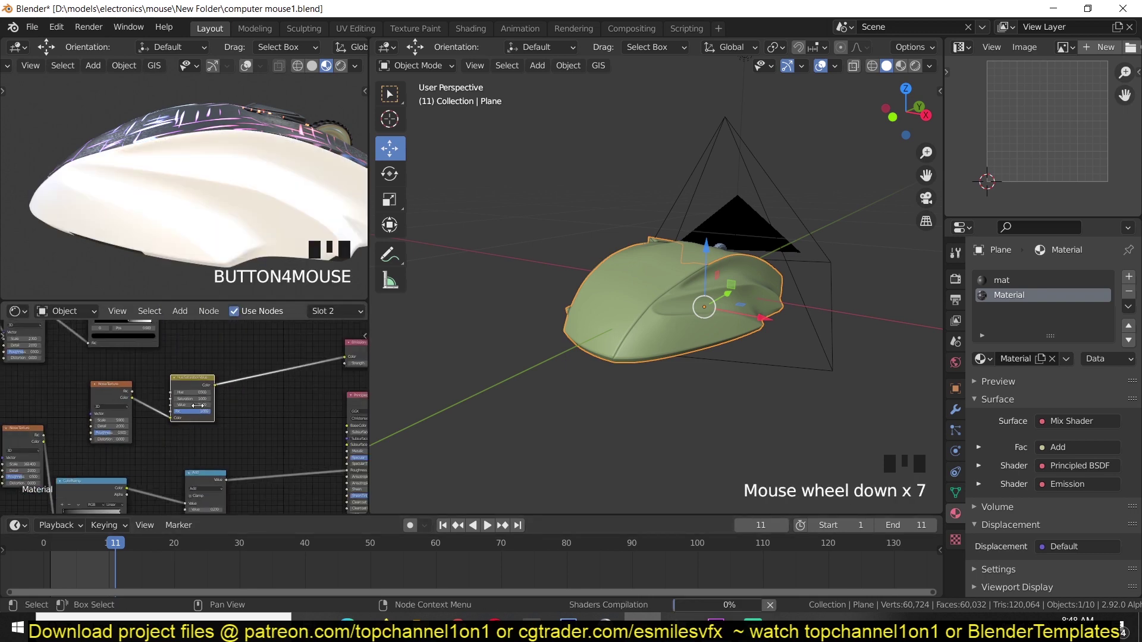
Step: Boost the colours with the Hue Saturation Value node, checking the streaks on the mouse body and settling on a saturation of 2.2
scroll(151, 418, "up", 3)
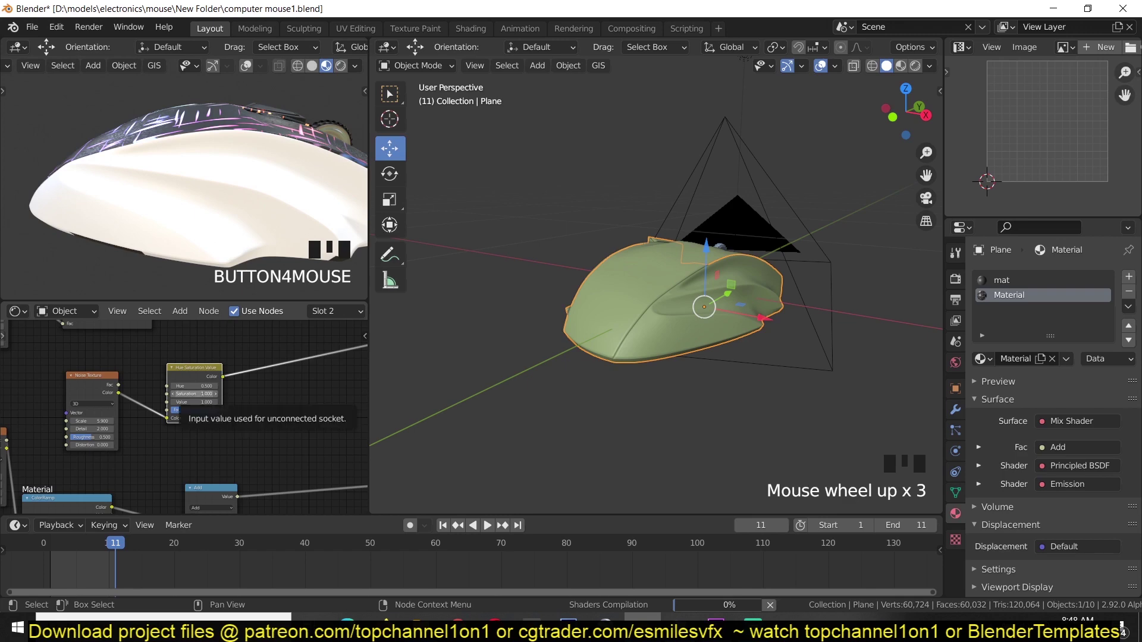
left_click(200, 394)
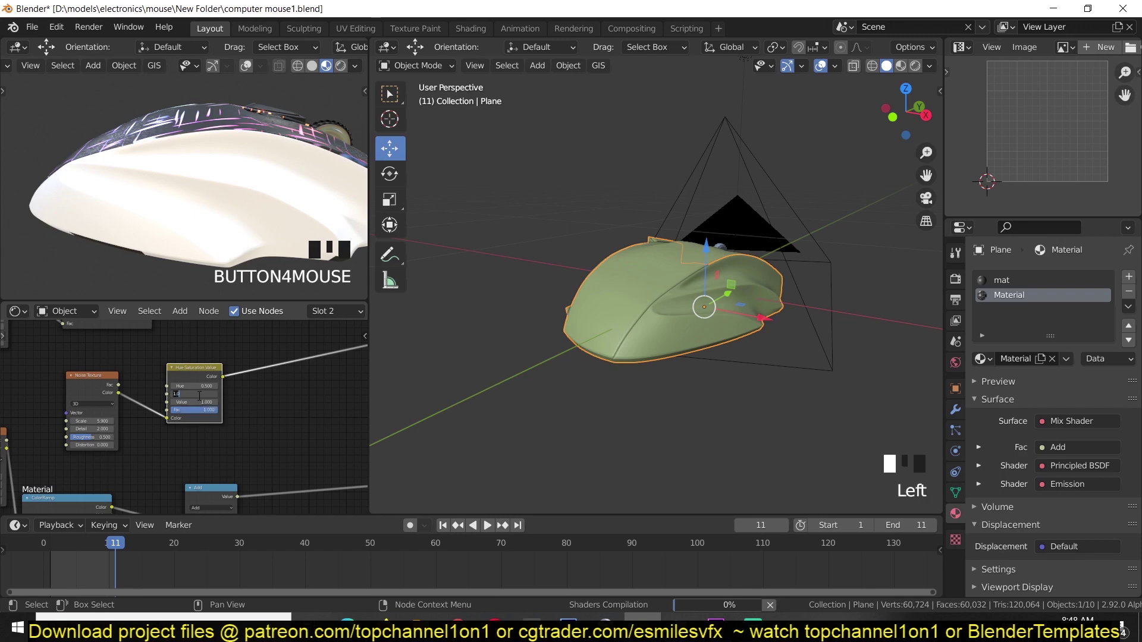
type("5")
key("Return")
left_click(255, 401)
key("grave")
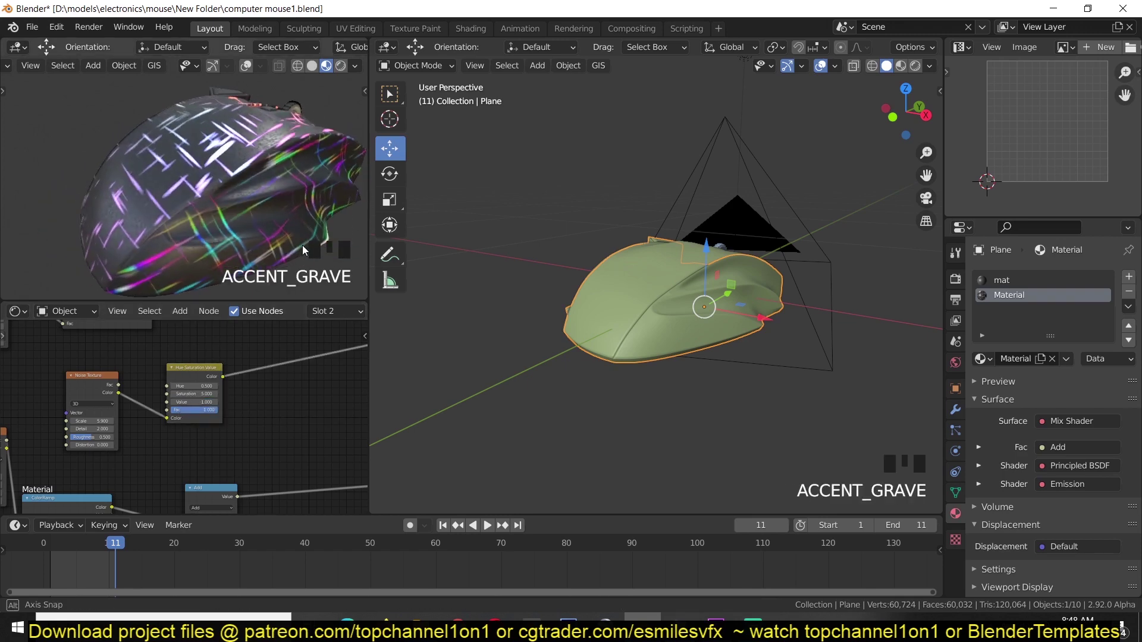
key("grave")
scroll(197, 397, "up", 3)
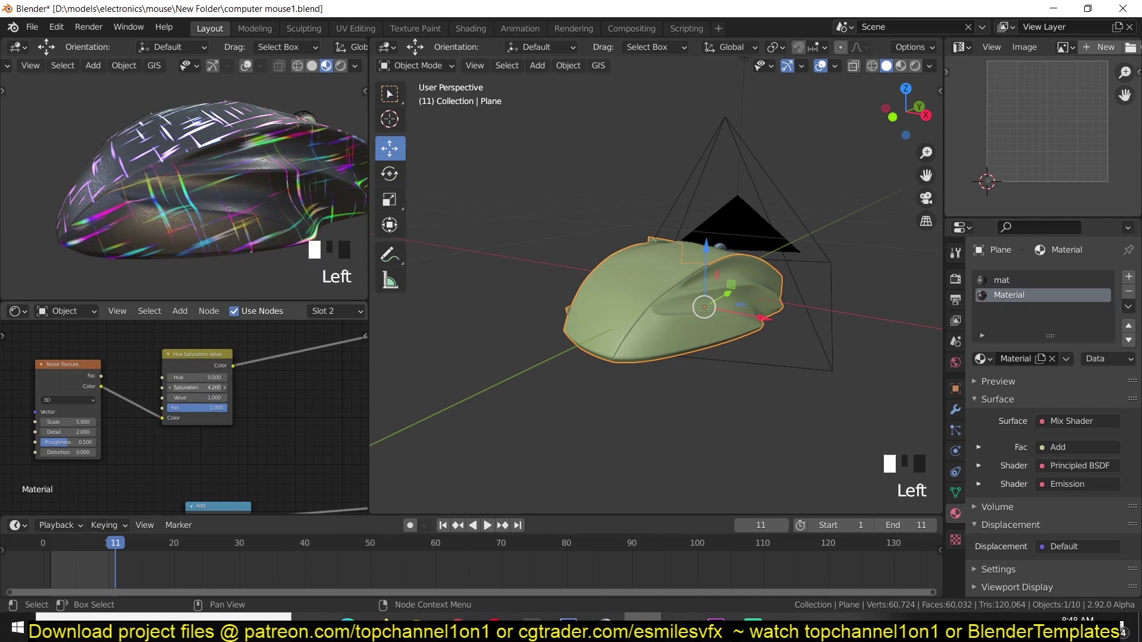
left_click_drag(197, 387, 146, 387)
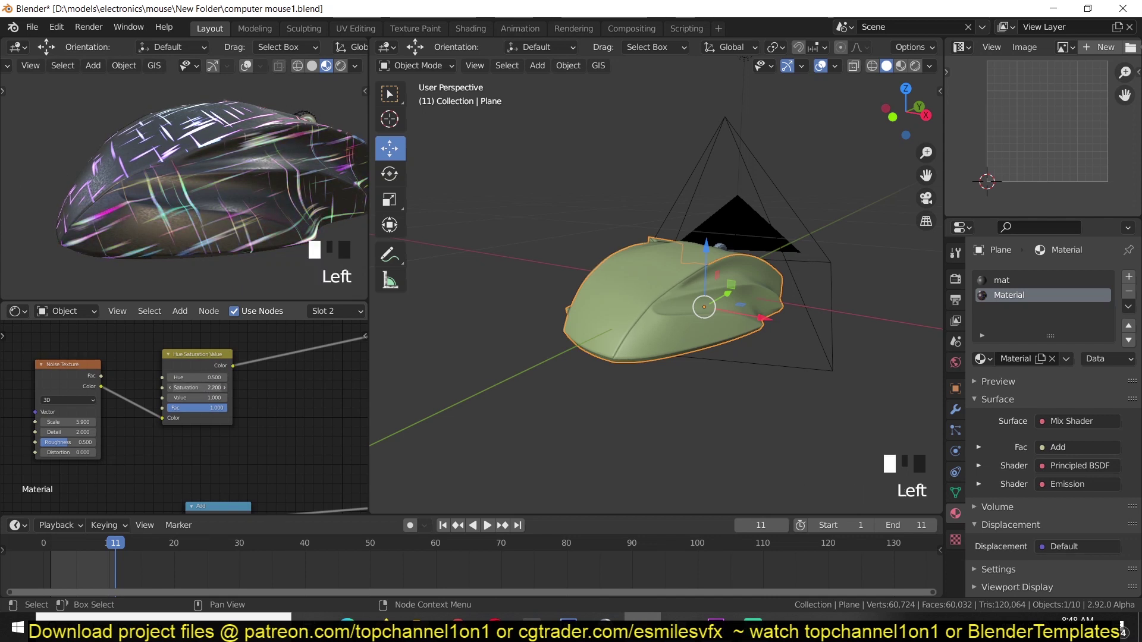
Step: Set the colour Noise Texture's scale to 2.4 and check the colour patches along the mouse's side
middle_click_drag(121, 456, 181, 441)
mouse_move(128, 407)
left_mouse_down()
mouse_move(157, 406)
mouse_move(114, 407)
left_mouse_up()
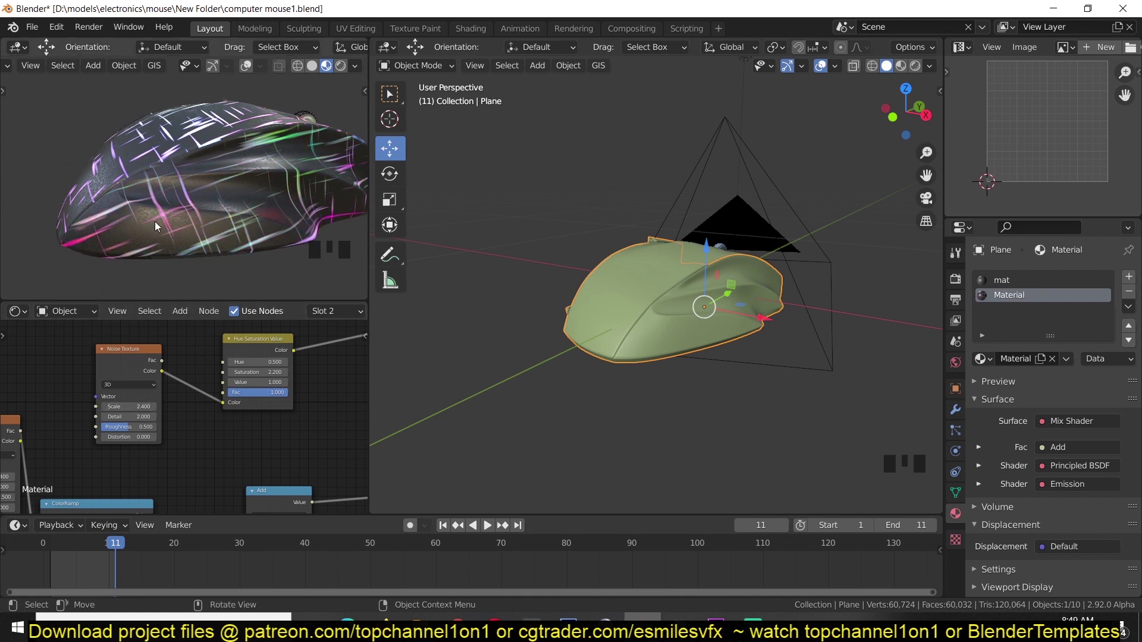
key("grave")
key("grave")
middle_click_drag(224, 290, 146, 271, "shift")
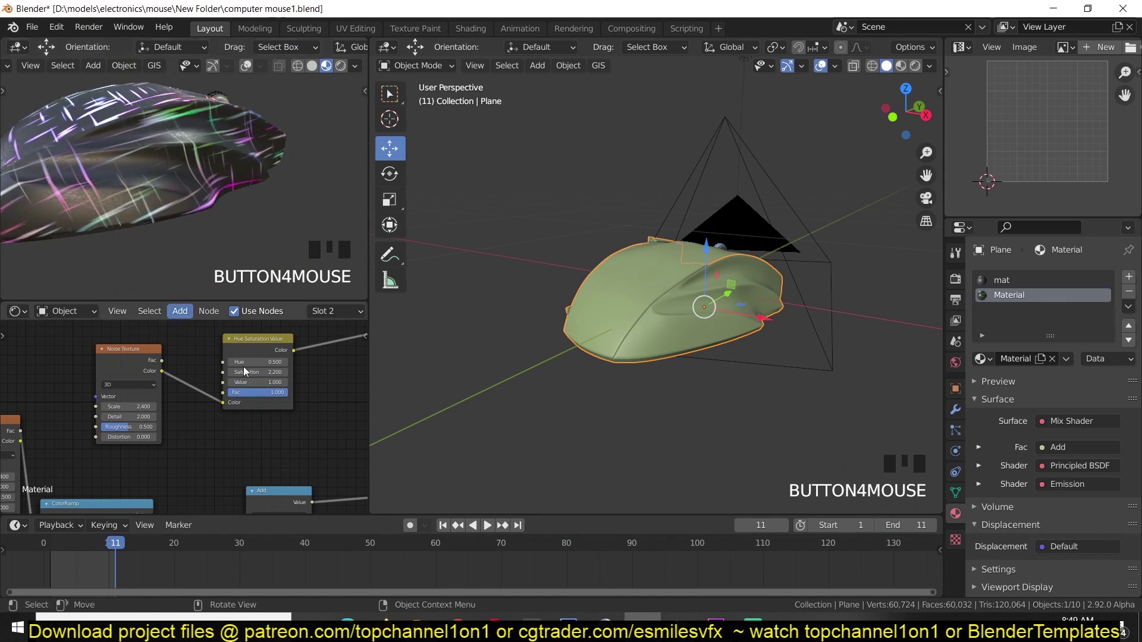
Step: Increase the Emission shader's strength to make the coloured streaks glow brighter
scroll(244, 367, "down", 3)
middle_click_drag(206, 386, 170, 398)
middle_click_drag(334, 365, 228, 388)
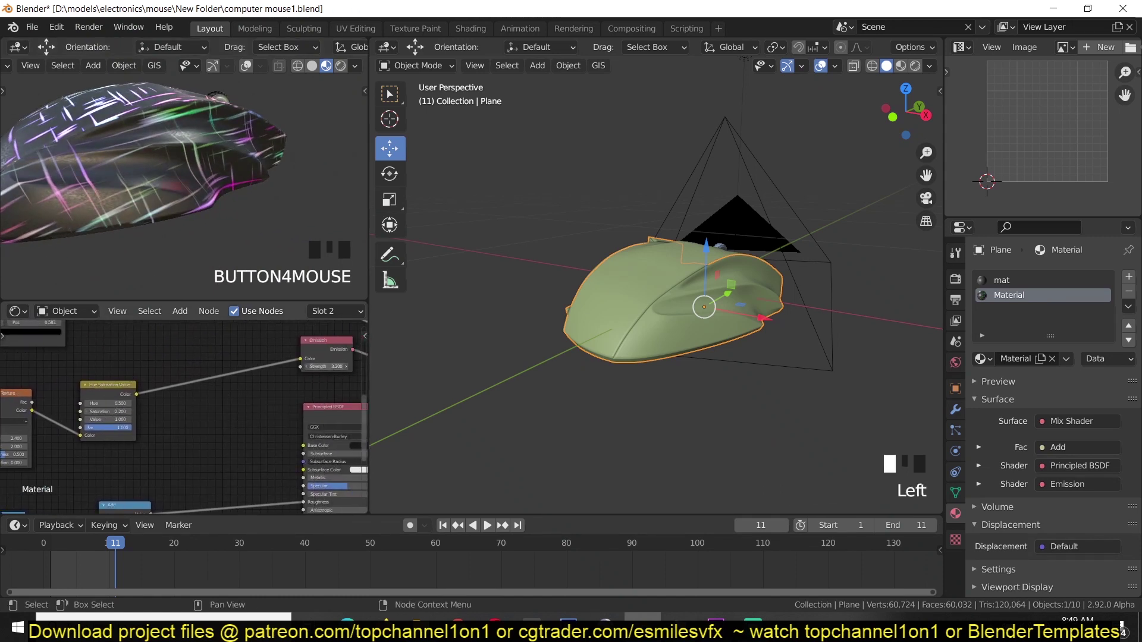
mouse_move(326, 366)
left_mouse_down()
mouse_move(397, 366)
mouse_move(355, 367)
left_mouse_up()
middle_click_drag(141, 366, 269, 365)
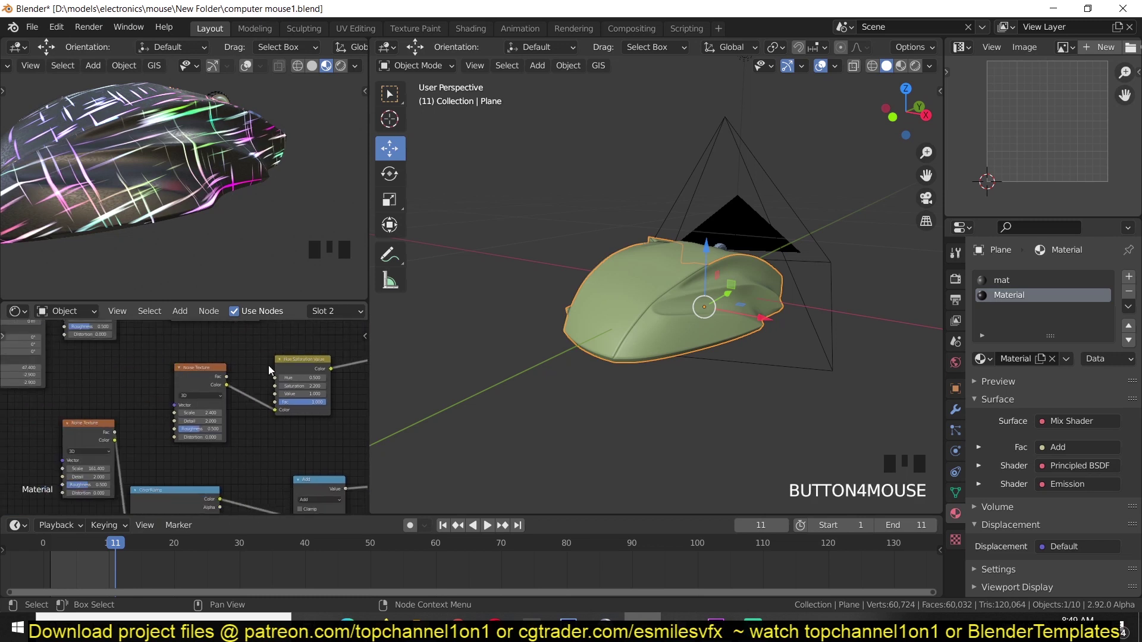
Step: Fine-tune the colour noise feeding the Emission shader to vary the streak colours on the mouse's side
scroll(233, 408, "up", 4)
scroll(233, 408, "up", 5)
left_click(232, 408)
mouse_move(232, 408)
left_mouse_down()
mouse_move(214, 408)
mouse_move(262, 409)
mouse_move(263, 434)
left_mouse_up()
scroll(156, 409, "down", 3)
scroll(156, 407, "down", 9)
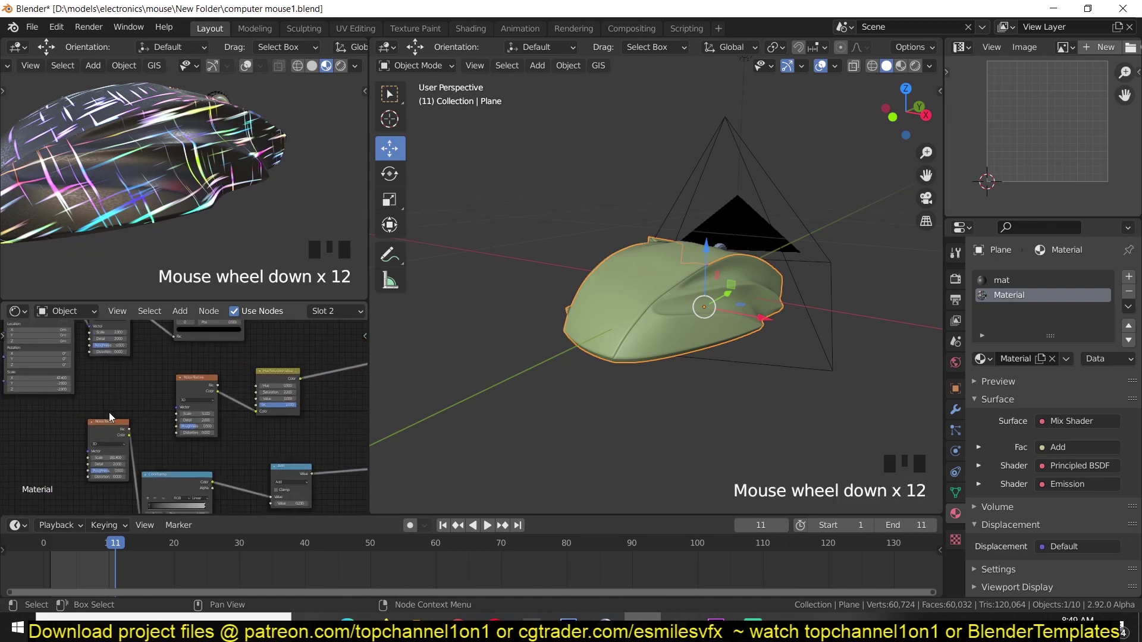
Step: Move the lower Noise Texture node down, clear of the nodes above it, and review the coloured streaks around the mouse
left_click(84, 385)
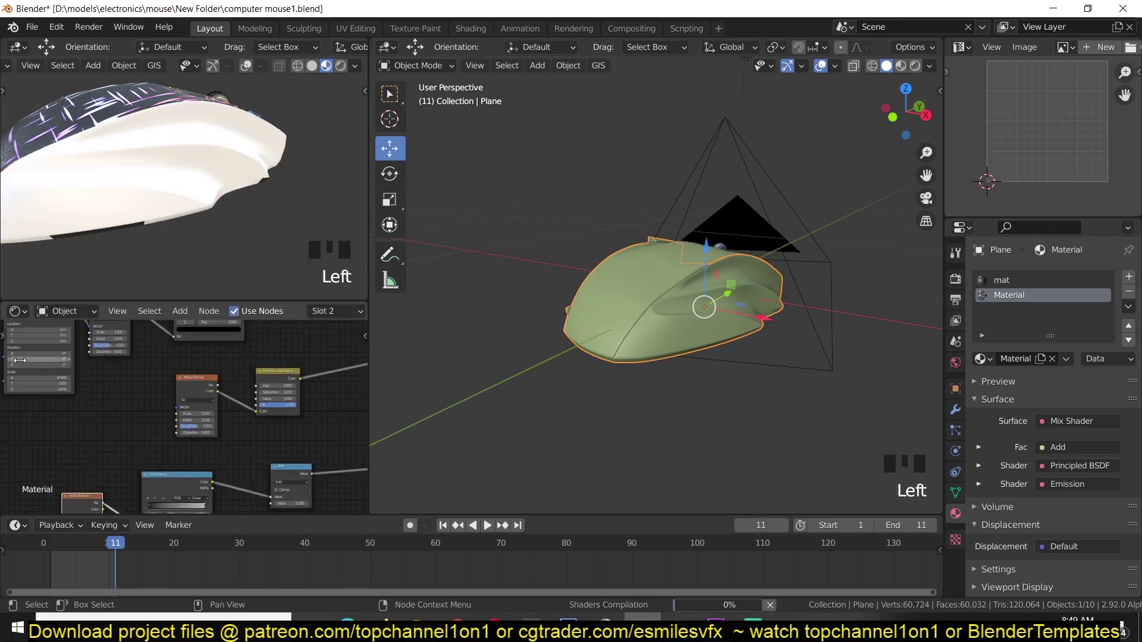
middle_click_drag(19, 360, 115, 369)
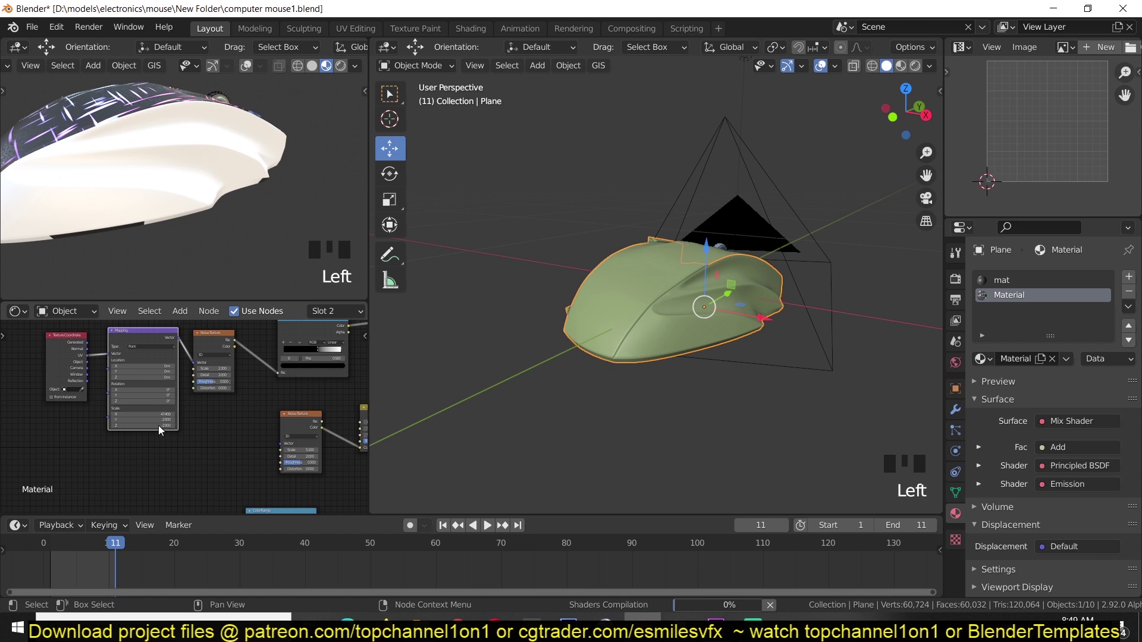
middle_click_drag(209, 423, 101, 409)
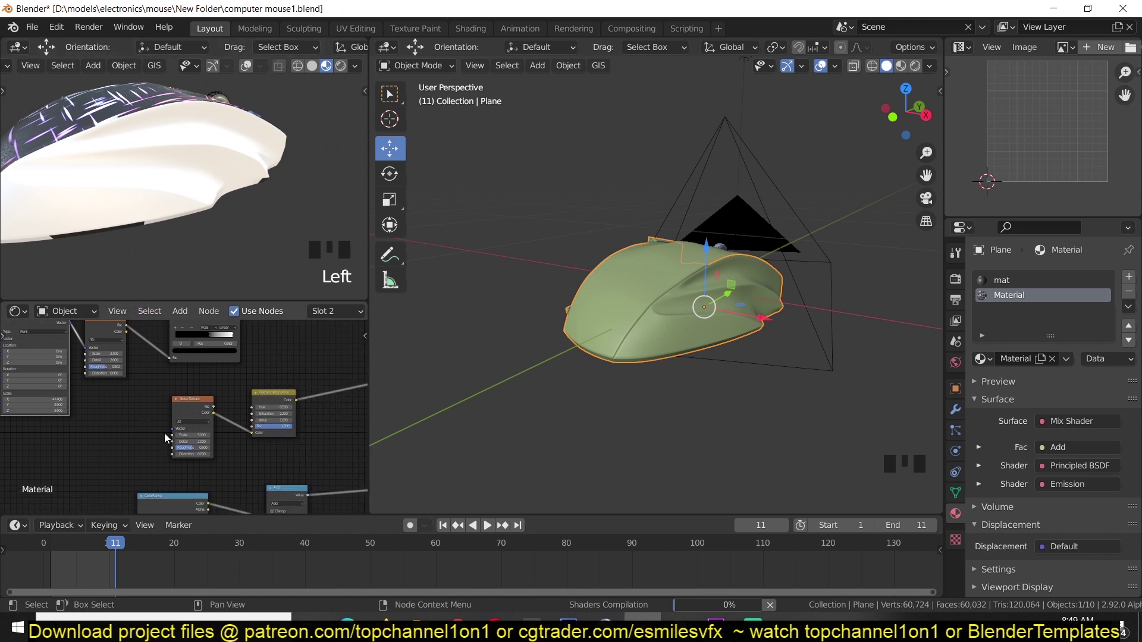
middle_click_drag(155, 415, 76, 440)
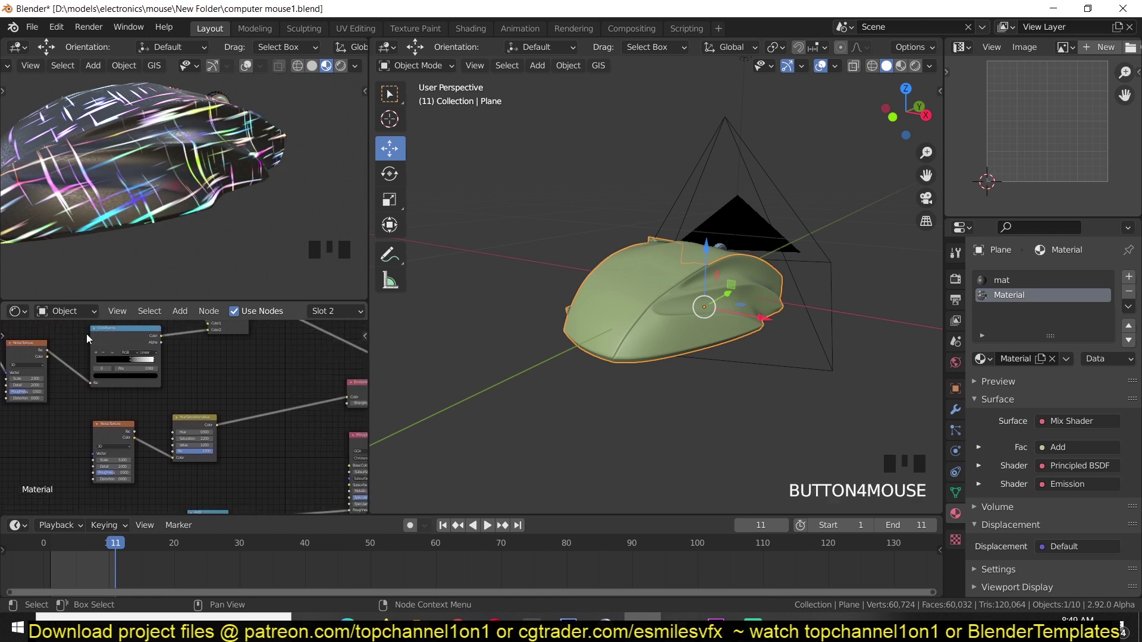
scroll(248, 294, "down", 2)
middle_click_drag(248, 294, 166, 159)
scroll(244, 200, "up", 1)
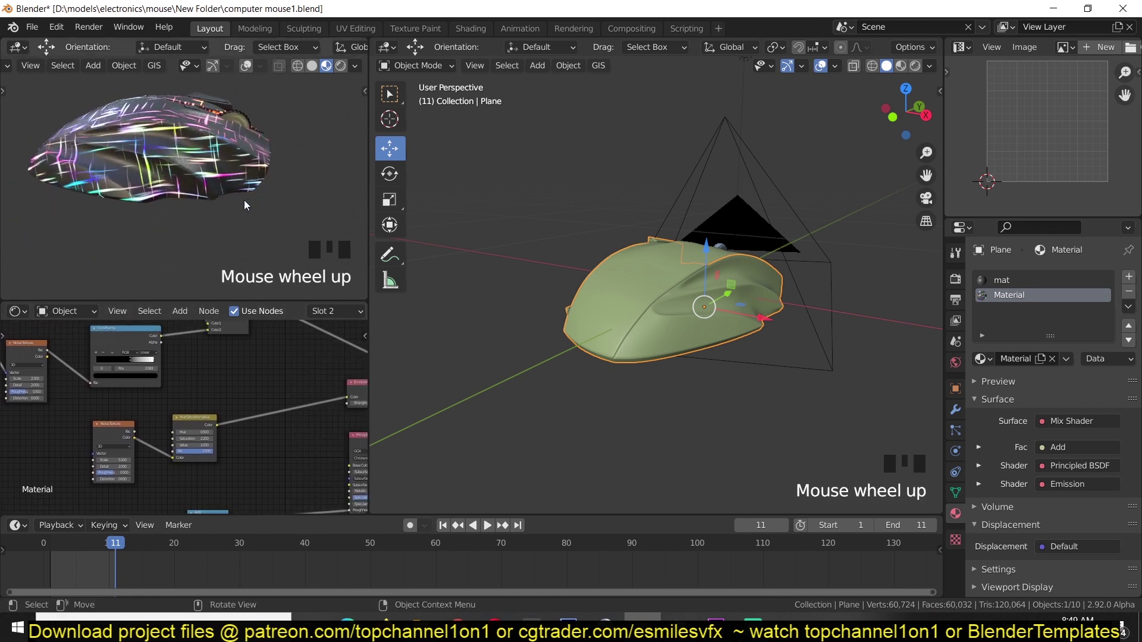
mouse_move(244, 199)
middle_mouse_down()
mouse_move(56, 212)
mouse_move(182, 213)
mouse_move(135, 217)
mouse_move(78, 153)
mouse_move(48, 205)
mouse_move(219, 195)
mouse_move(169, 195)
middle_mouse_up()
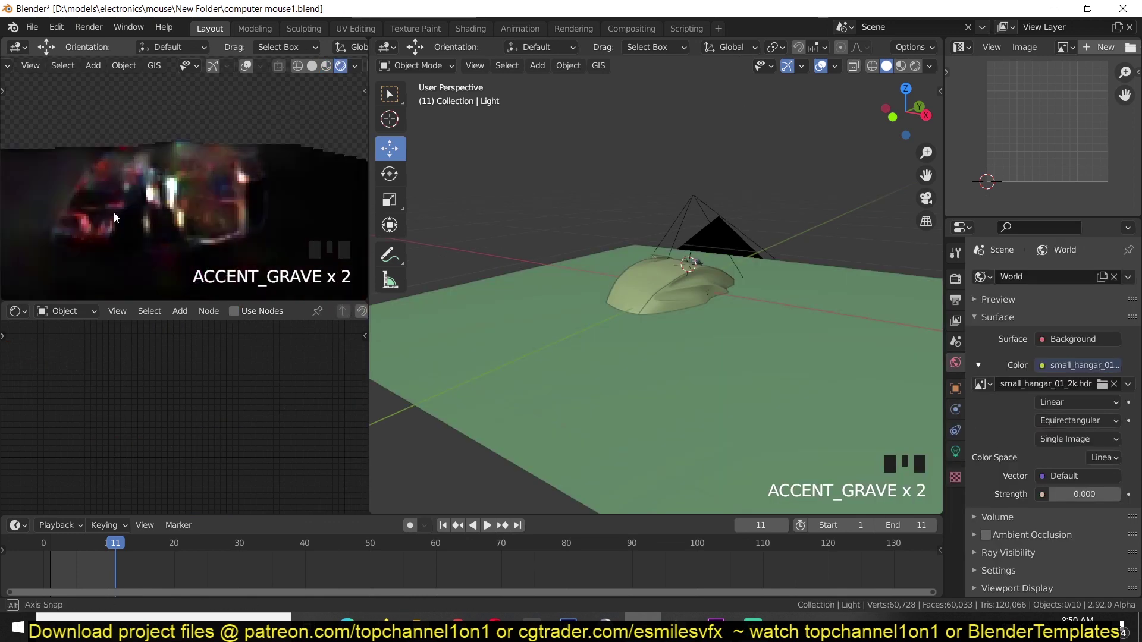
Step: Lower the ground plane 0.02751 m along Z beneath the mouse and check the glowing streaks in the rendered view
key("grave")
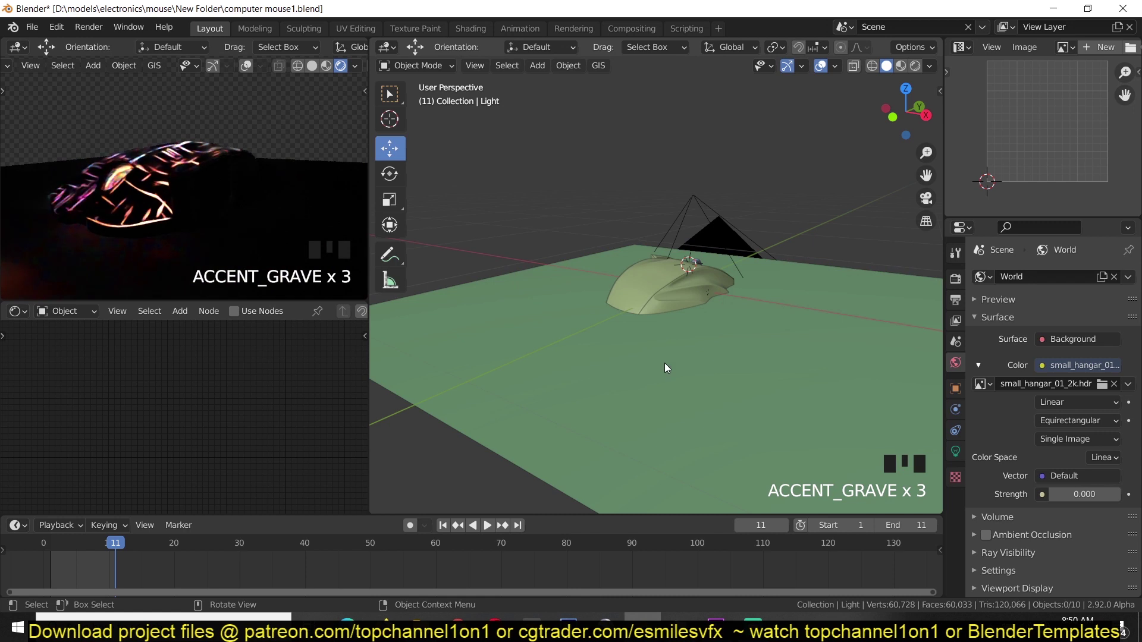
key("z")
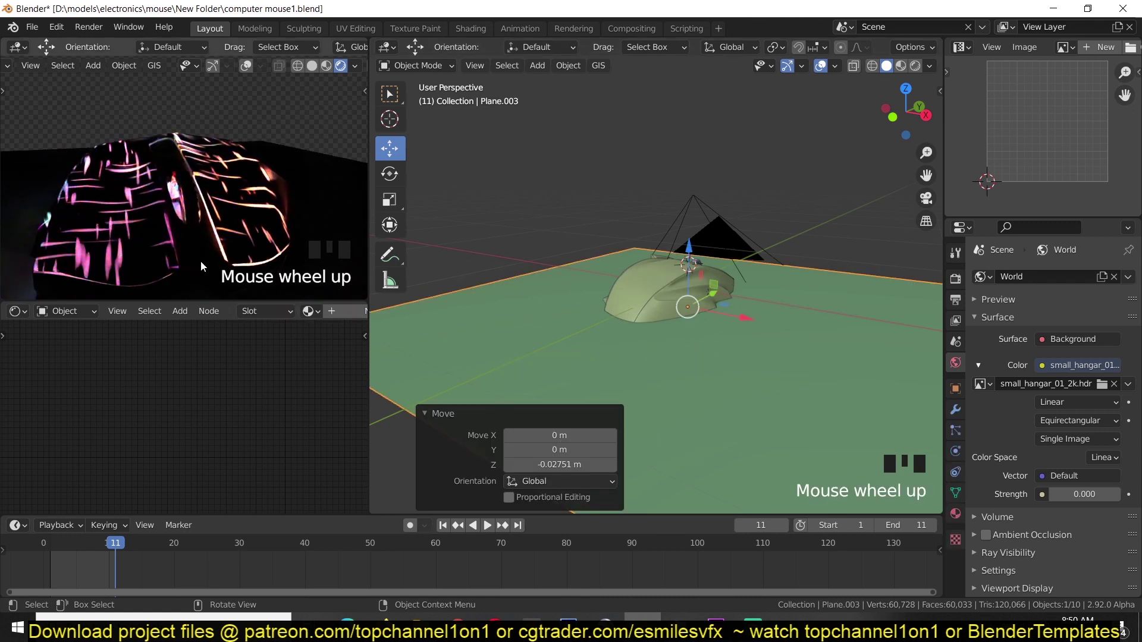
key("grave")
key("grave")
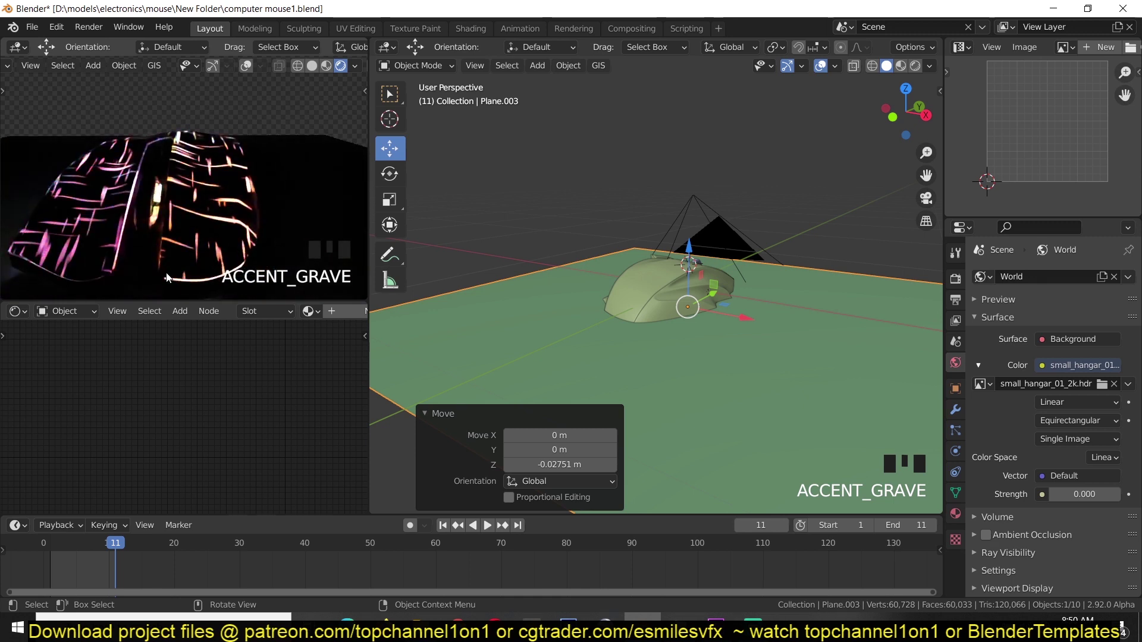
middle_click_drag(144, 273, 143, 272)
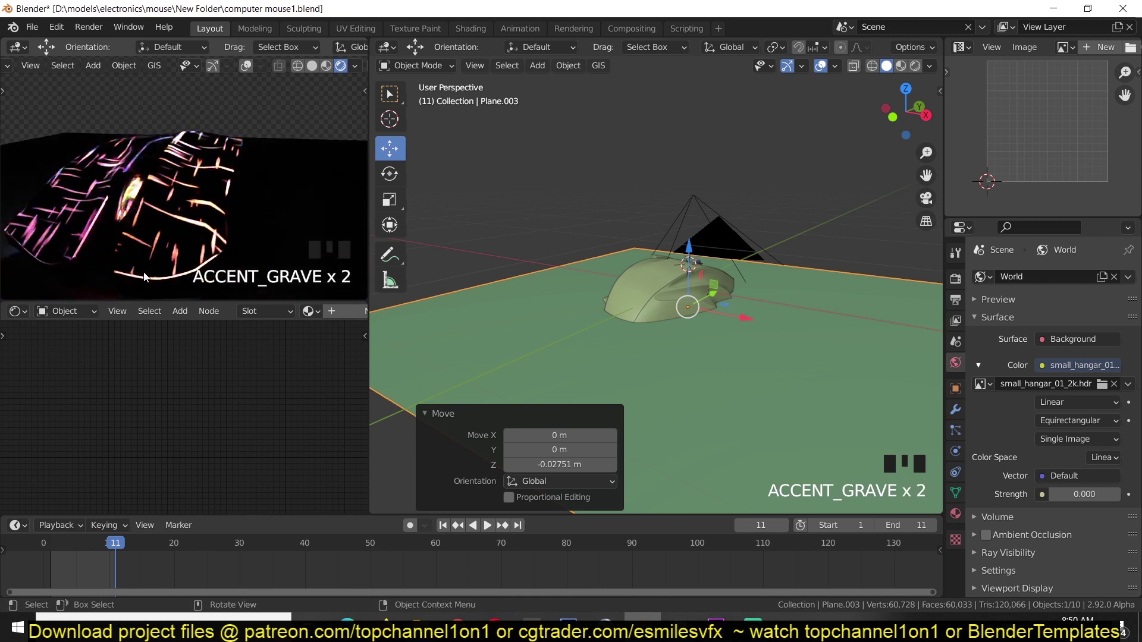